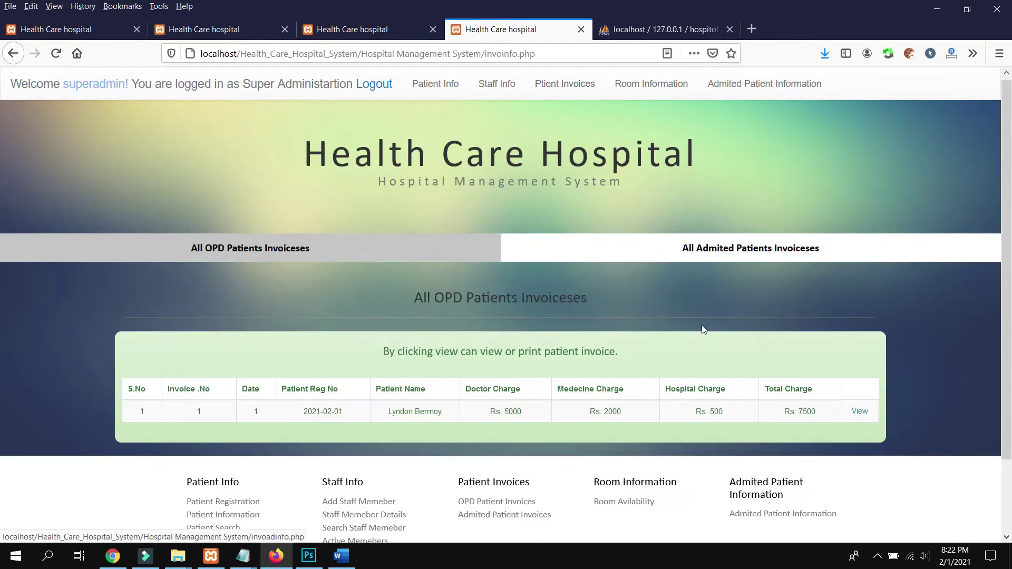
# Preview the OPD invoice for printing, close the preview, and go to Room Information
pyautogui.click(858, 329)
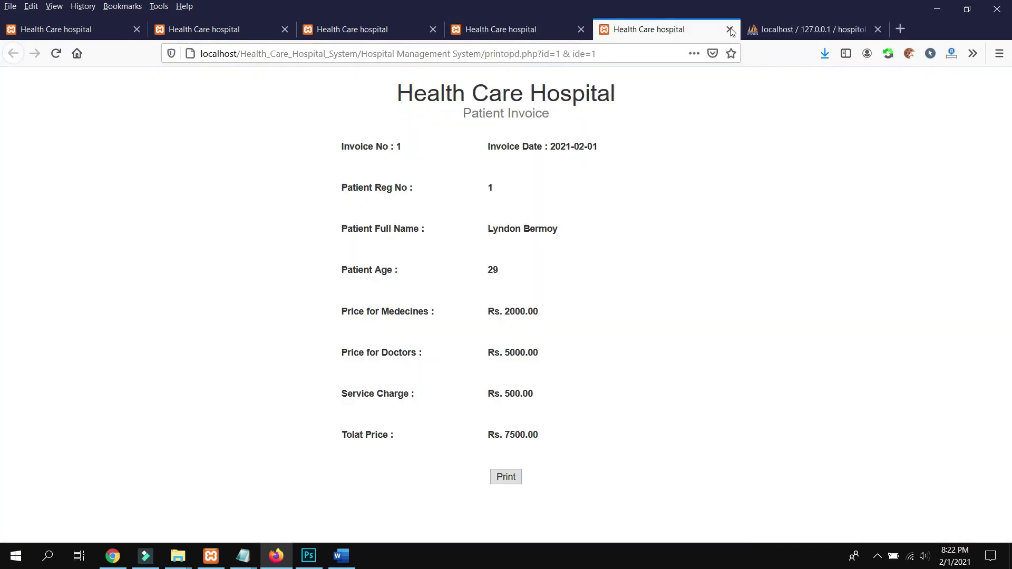
pyautogui.click(730, 29)
pyautogui.click(637, 100)
# Look through the room list, then go to the Admitted Patient Information page
pyautogui.scroll(-8, 593, 217)
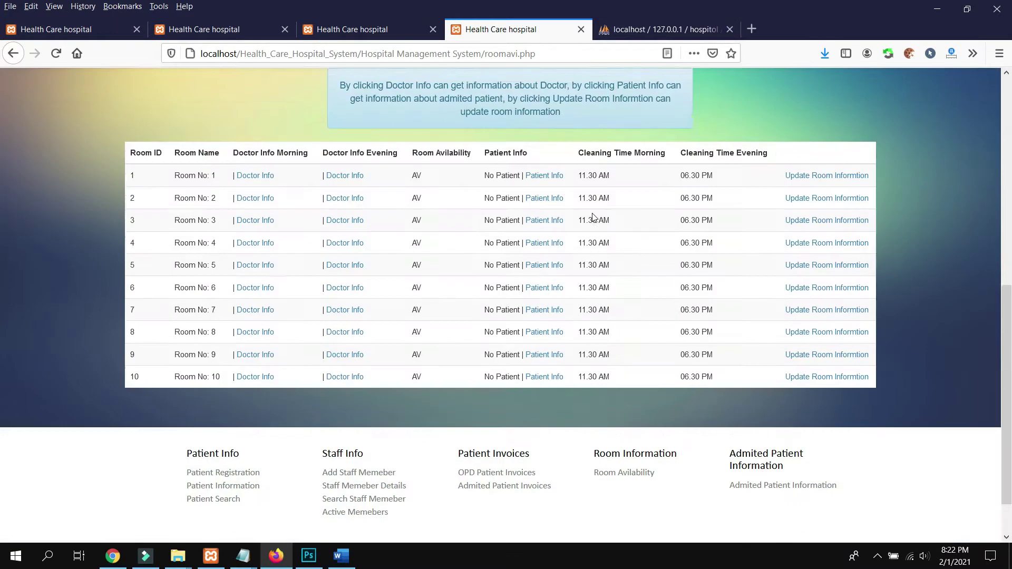
pyautogui.scroll(-1, 593, 227)
pyautogui.scroll(10, 593, 253)
pyautogui.click(766, 83)
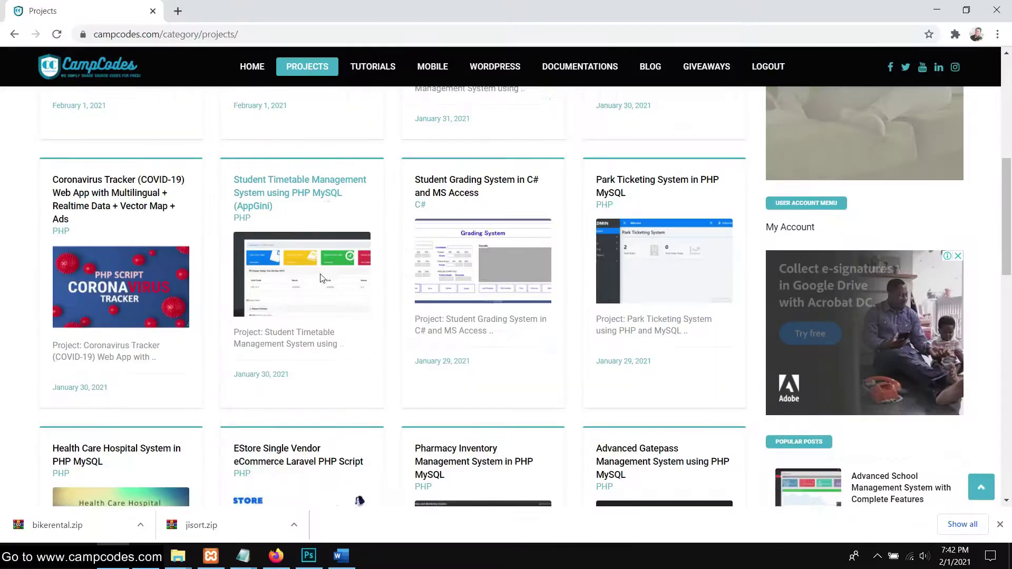
# Open the 'Health Care Hospital System in PHP MySQL' project page from the Projects list
pyautogui.scroll(9, 326, 268)
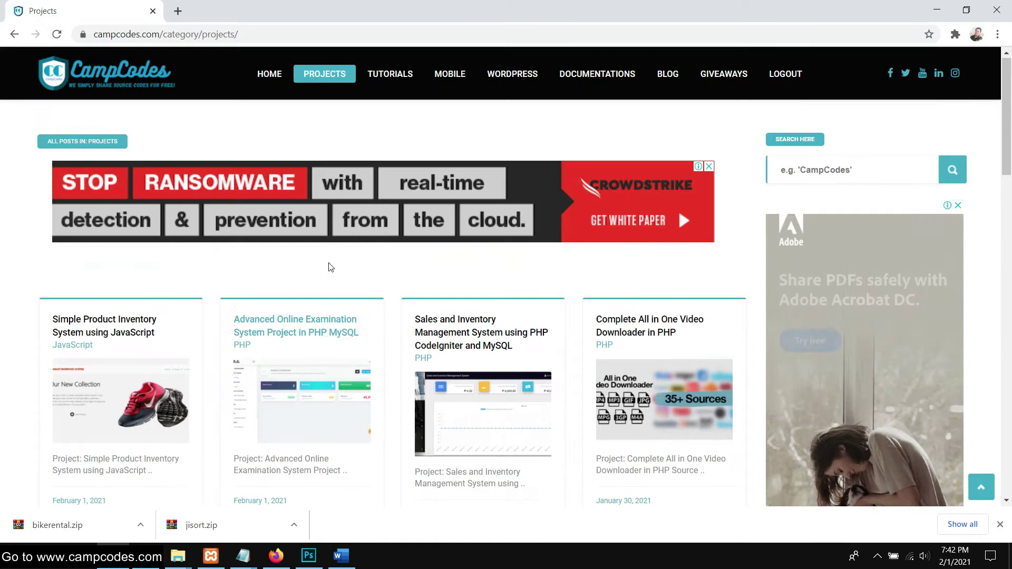
pyautogui.scroll(-9, 326, 268)
pyautogui.scroll(-3, 325, 268)
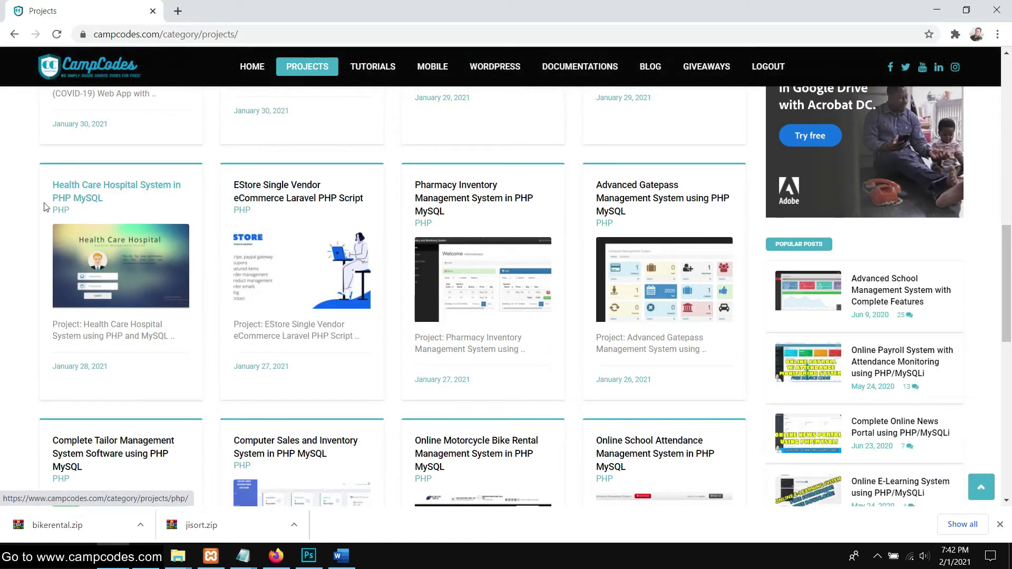
pyautogui.click(126, 191)
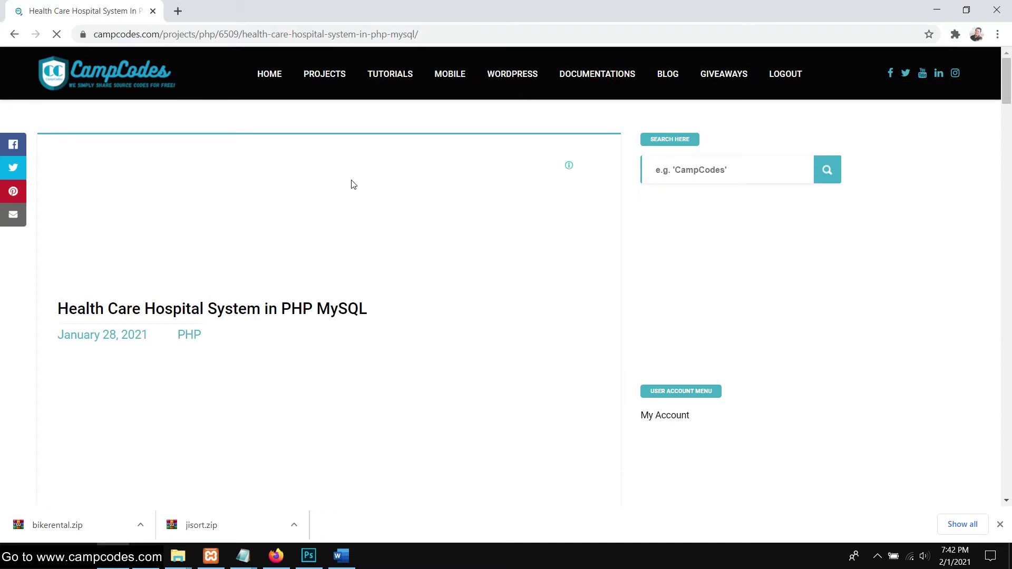
# Highlight the project title, then the features heading and the Admin Dashboard feature list
pyautogui.scroll(-3, 425, 186)
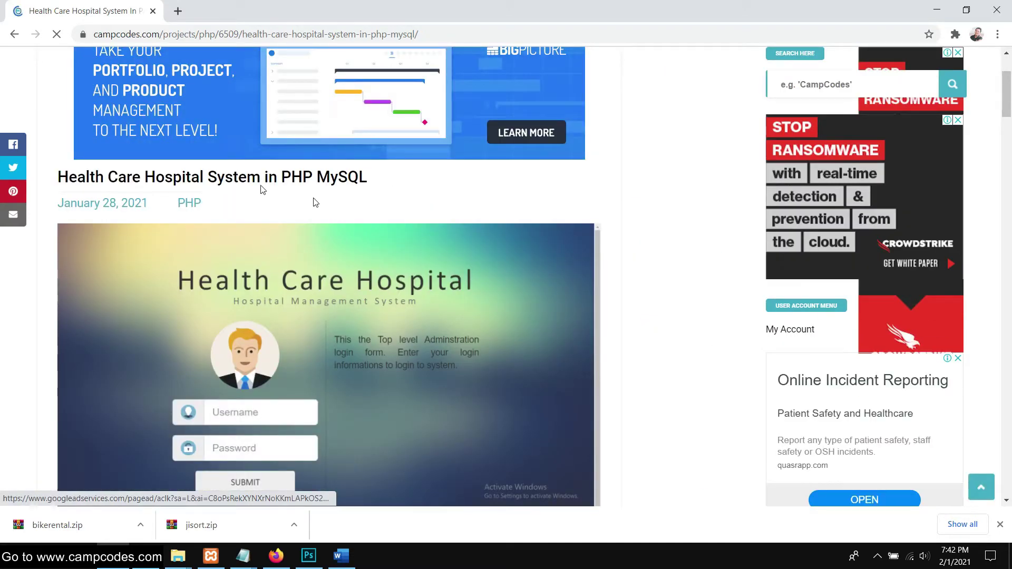
pyautogui.moveTo(55, 178); pyautogui.dragTo(369, 178)
pyautogui.click(361, 194)
pyautogui.scroll(-3, 369, 216)
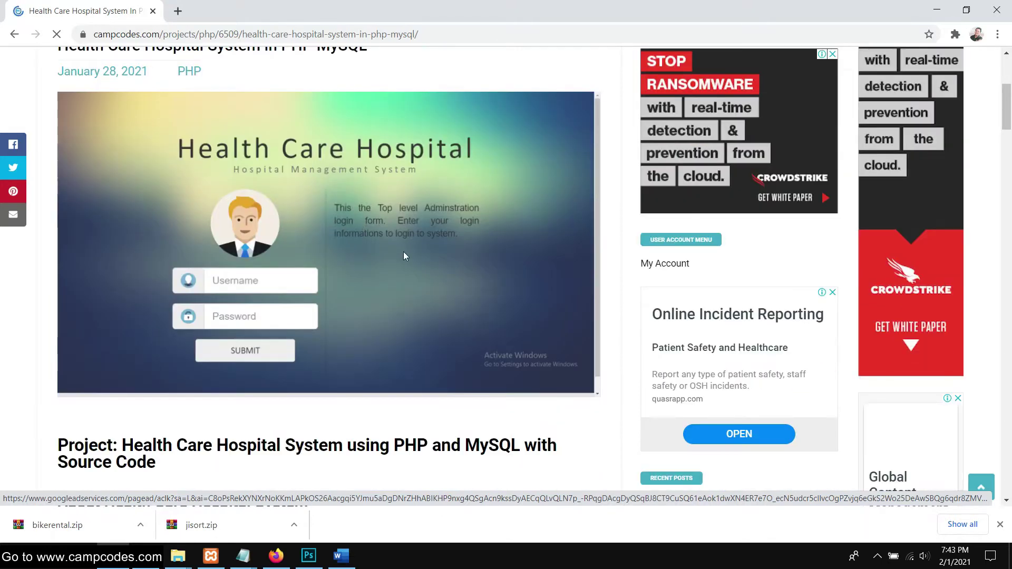
pyautogui.scroll(-6, 417, 261)
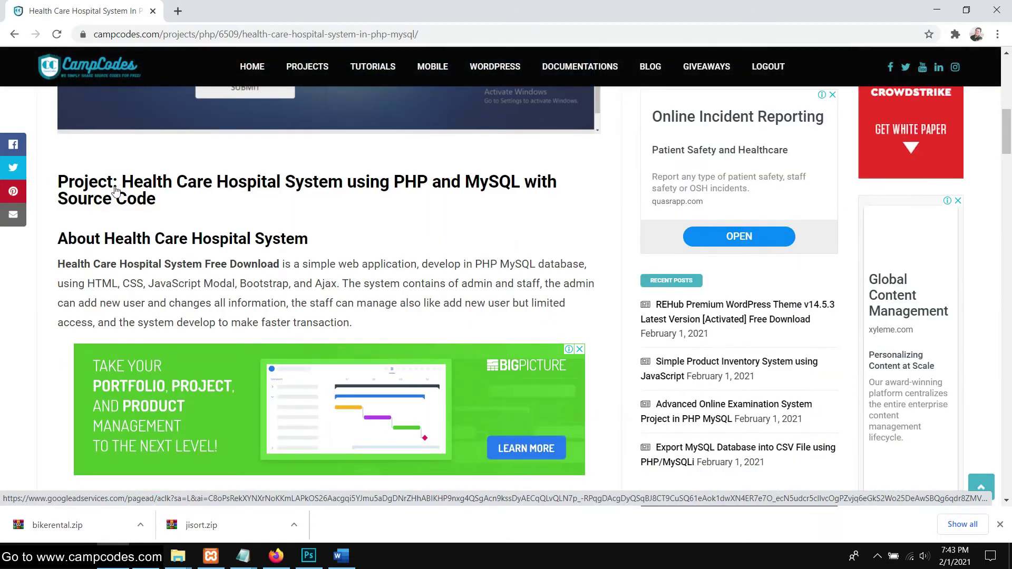
pyautogui.scroll(-10, 325, 221)
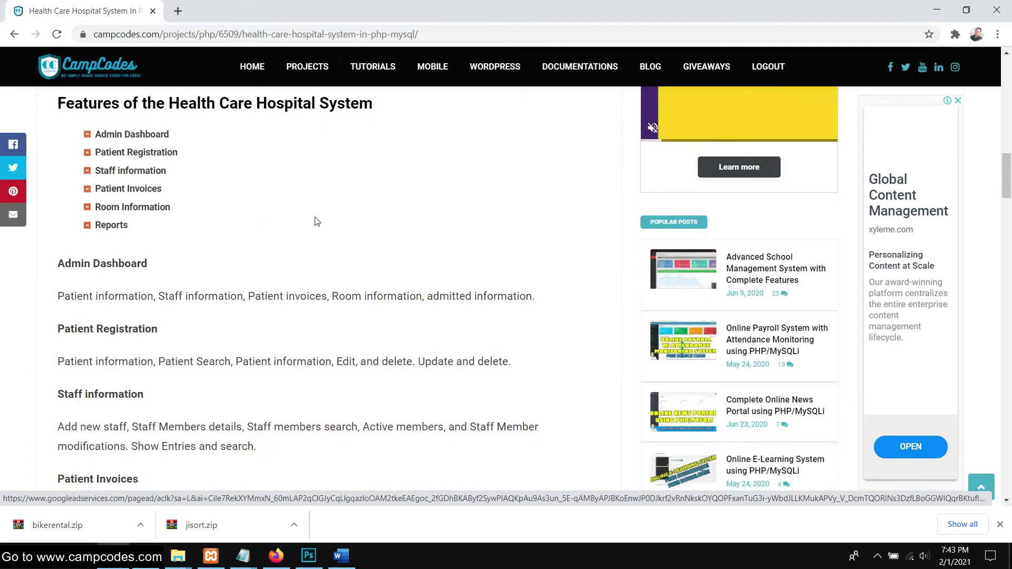
pyautogui.scroll(3, 172, 234)
pyautogui.moveTo(47, 247)
pyautogui.mouseDown()
pyautogui.moveTo(372, 235)
pyautogui.moveTo(366, 255)
pyautogui.mouseUp()
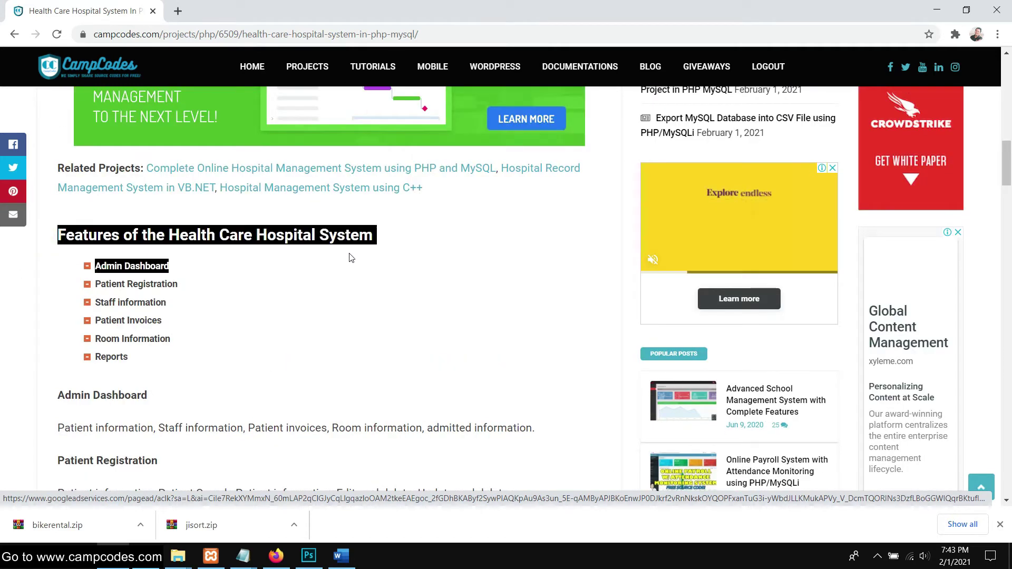
pyautogui.moveTo(243, 292); pyautogui.dragTo(186, 313)
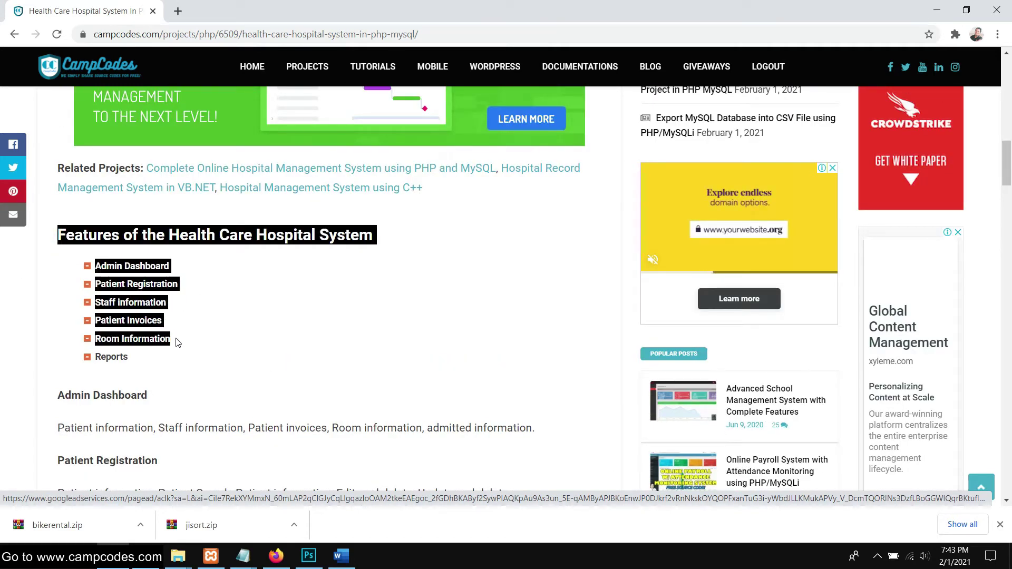
pyautogui.moveTo(171, 355); pyautogui.dragTo(174, 359)
# Scroll past the installation steps to the 2.48 MB source-code Download box
pyautogui.scroll(2, 219, 333)
pyautogui.scroll(-12, 248, 286)
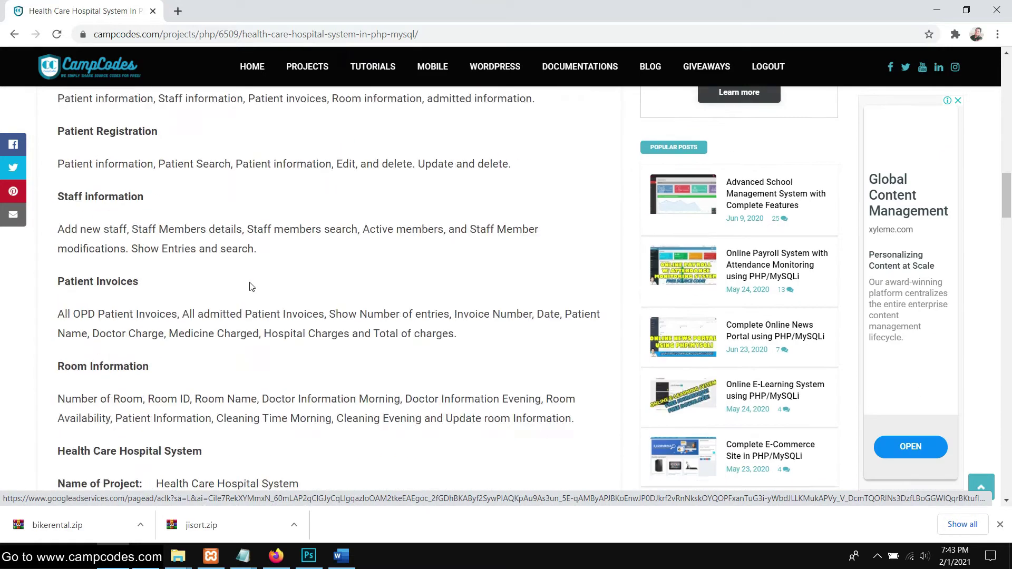
pyautogui.scroll(-1, 248, 287)
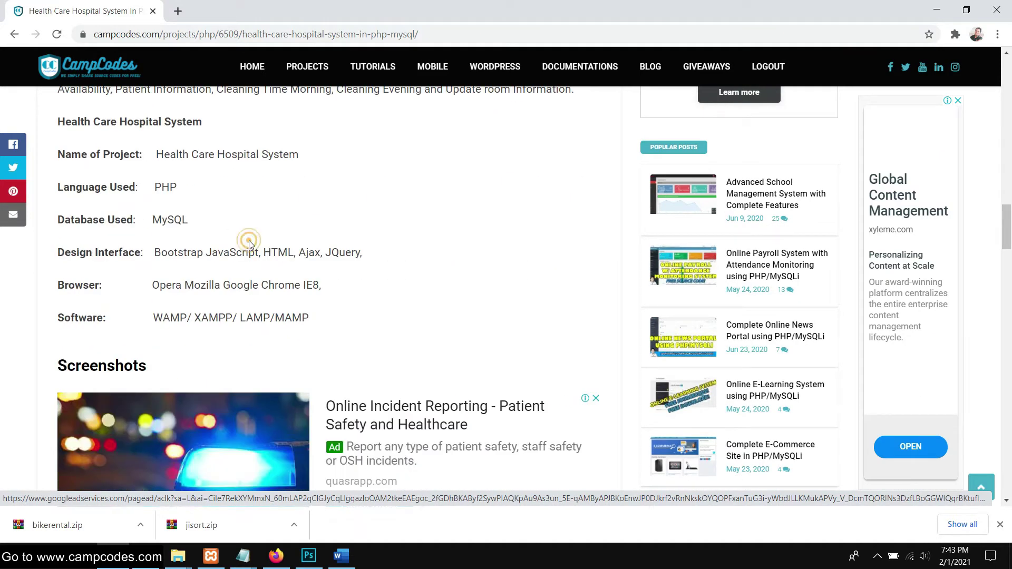
pyautogui.scroll(-4, 249, 242)
pyautogui.scroll(-8, 362, 306)
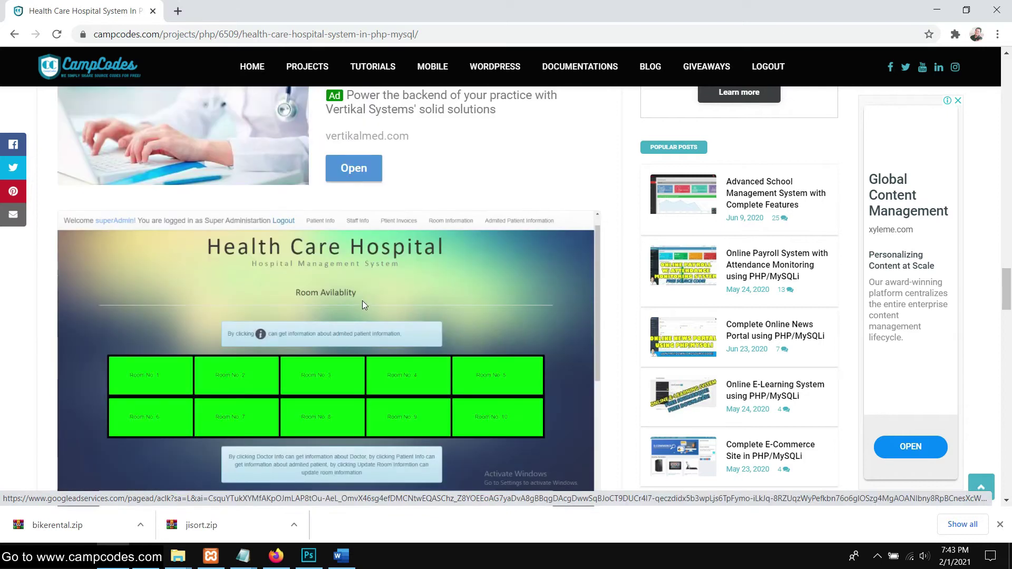
pyautogui.scroll(-1, 362, 303)
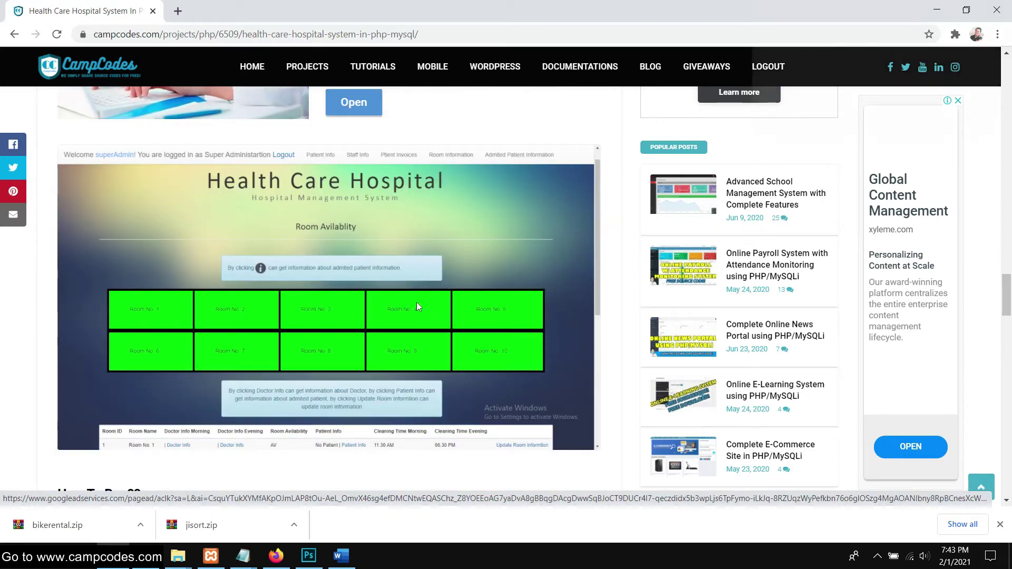
pyautogui.scroll(-7, 393, 315)
pyautogui.scroll(-6, 348, 304)
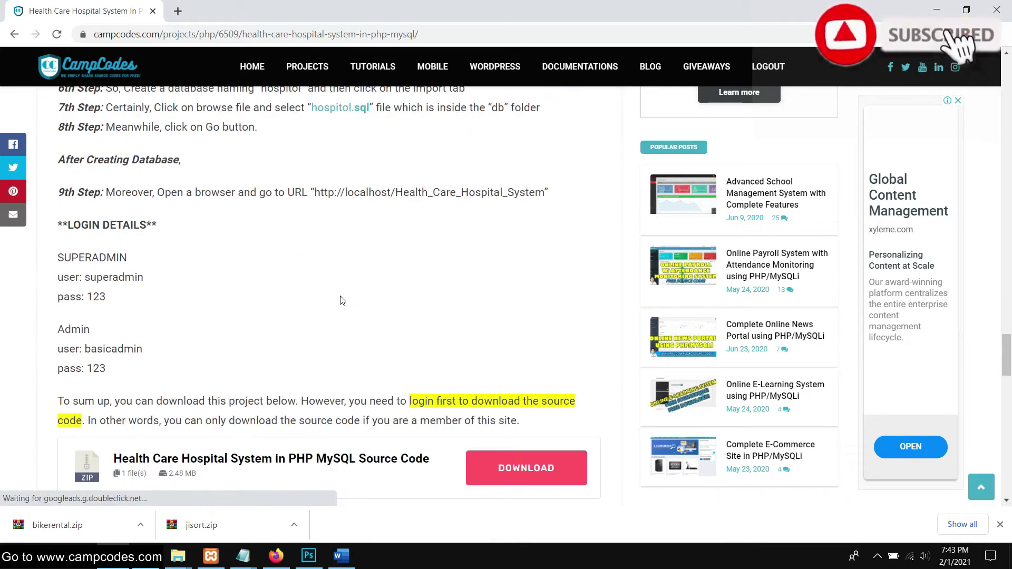
# Start the source-code download and pass the reCAPTCHA check
pyautogui.click(525, 348)
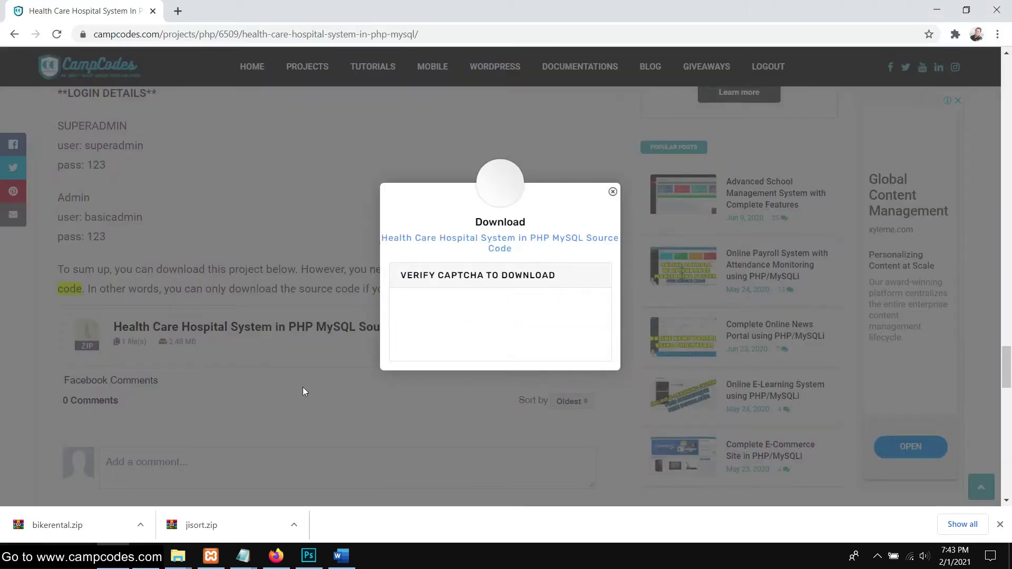
pyautogui.click(420, 324)
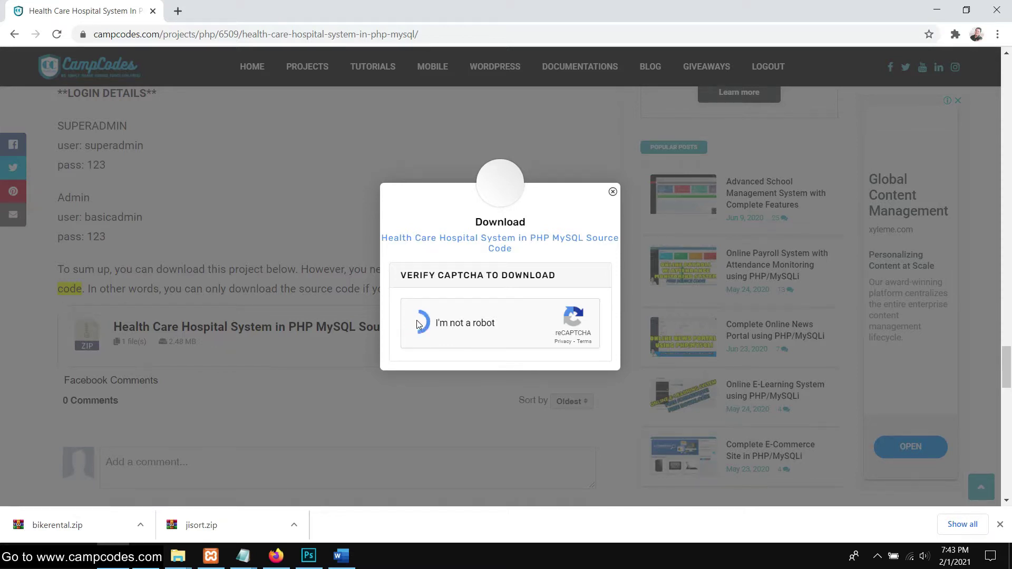
pyautogui.scroll(-6, 260, 355)
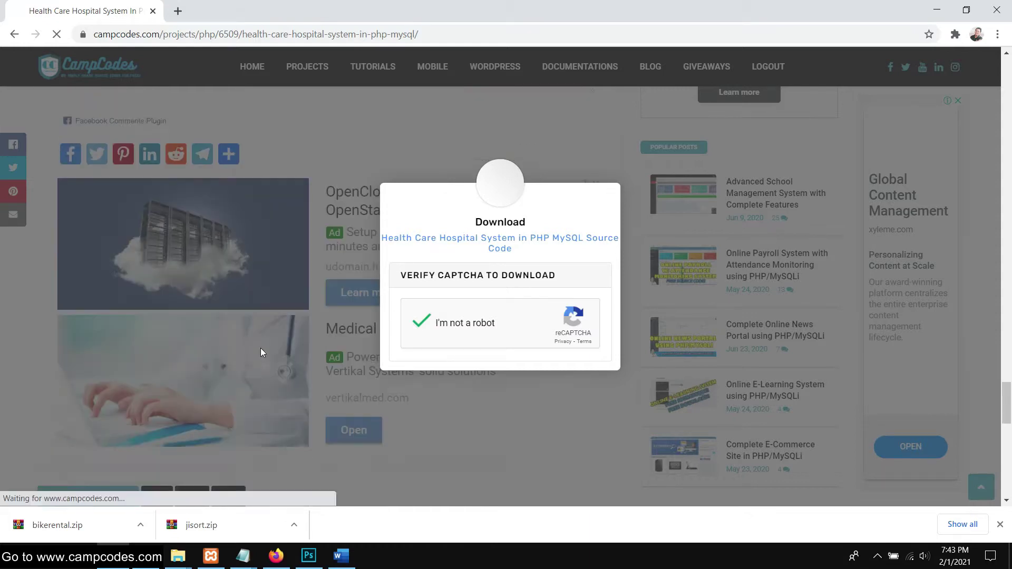
pyautogui.scroll(7, 261, 341)
pyautogui.scroll(10, 261, 340)
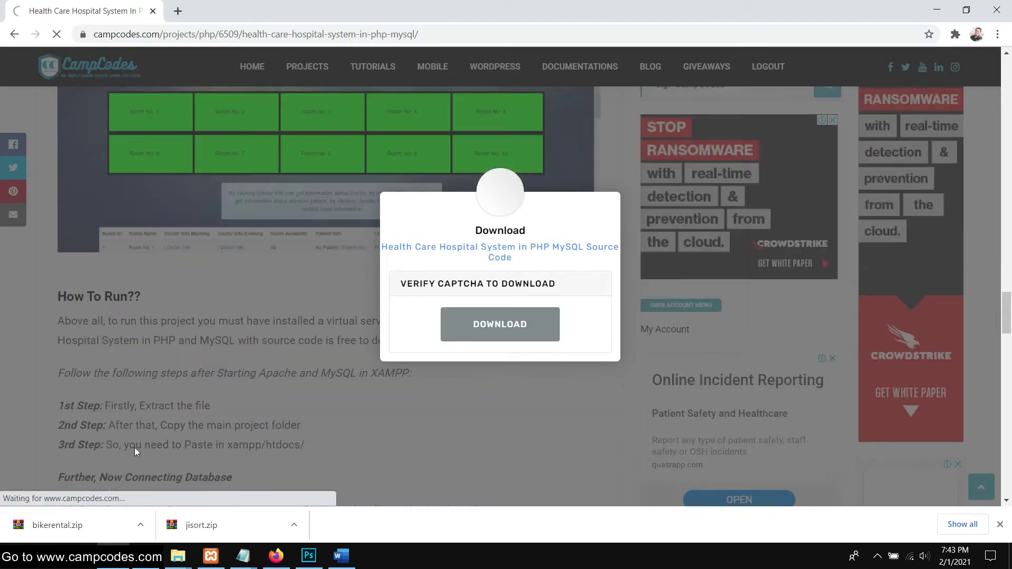
# Once the 2.5 MB zip finishes downloading, show it in its Downloads folder
pyautogui.scroll(-5, 233, 364)
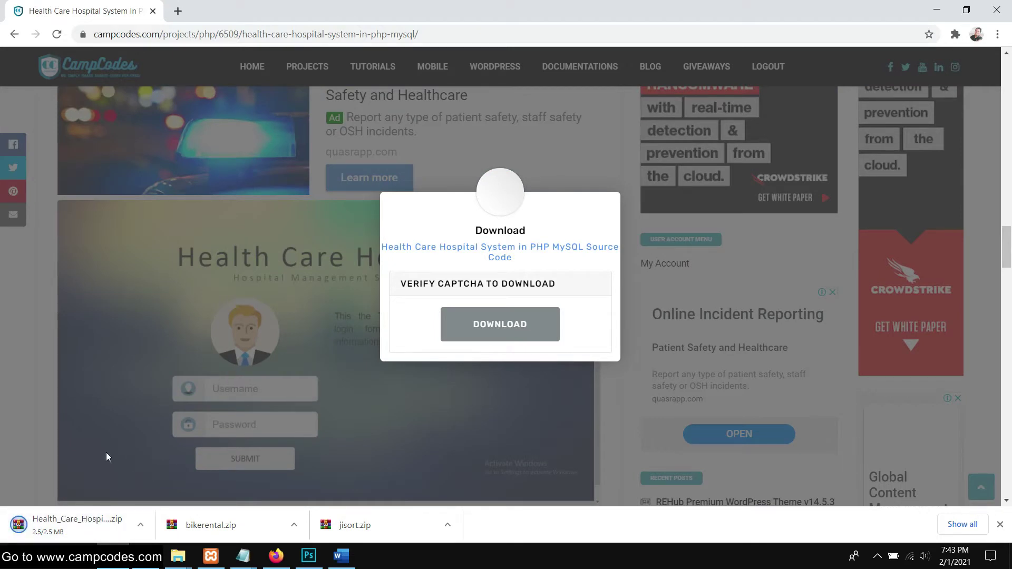
pyautogui.scroll(-3, 151, 399)
pyautogui.scroll(5, 179, 377)
pyautogui.rightClick(74, 525)
pyautogui.click(107, 488)
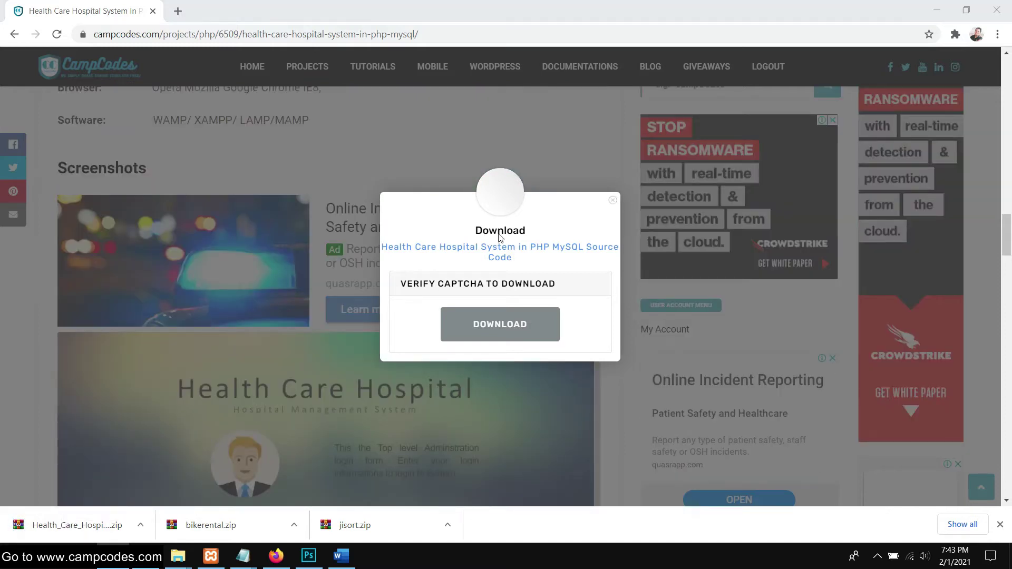
# Extract Health_Care_Hospital_System.zip in Downloads and copy the inner project folder
pyautogui.click(951, 299)
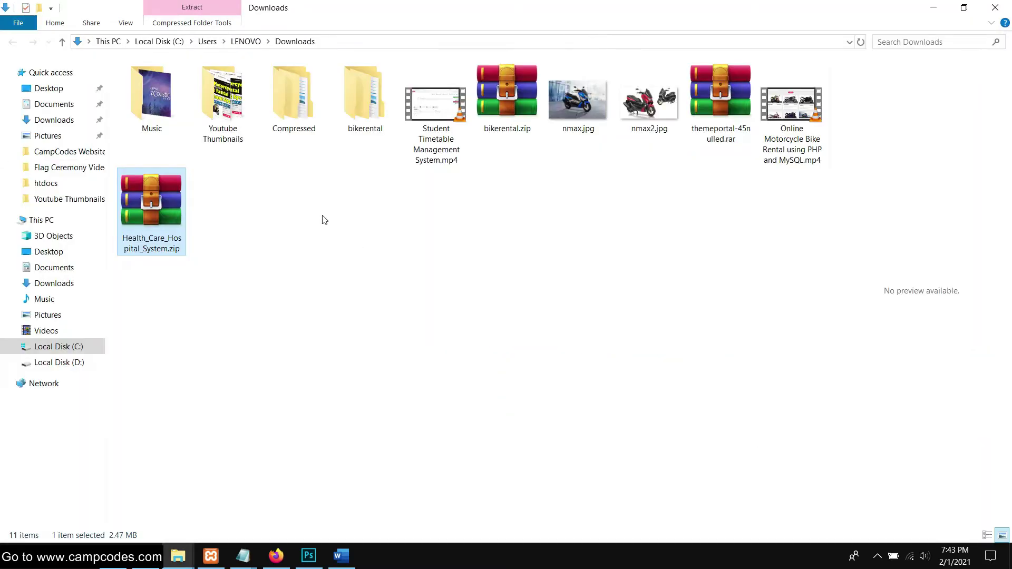
pyautogui.rightClick(156, 209)
pyautogui.click(268, 279)
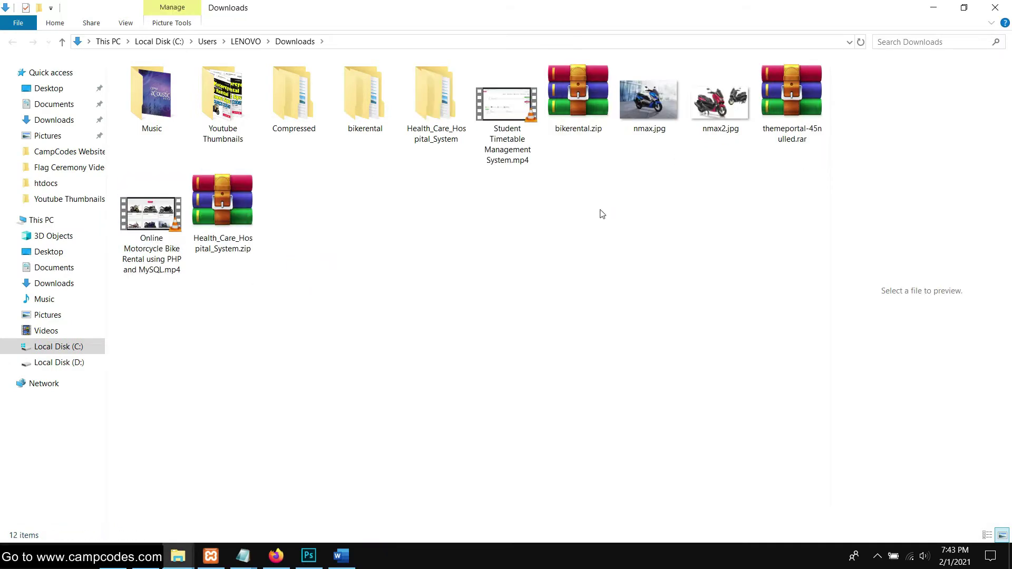
pyautogui.doubleClick(455, 125)
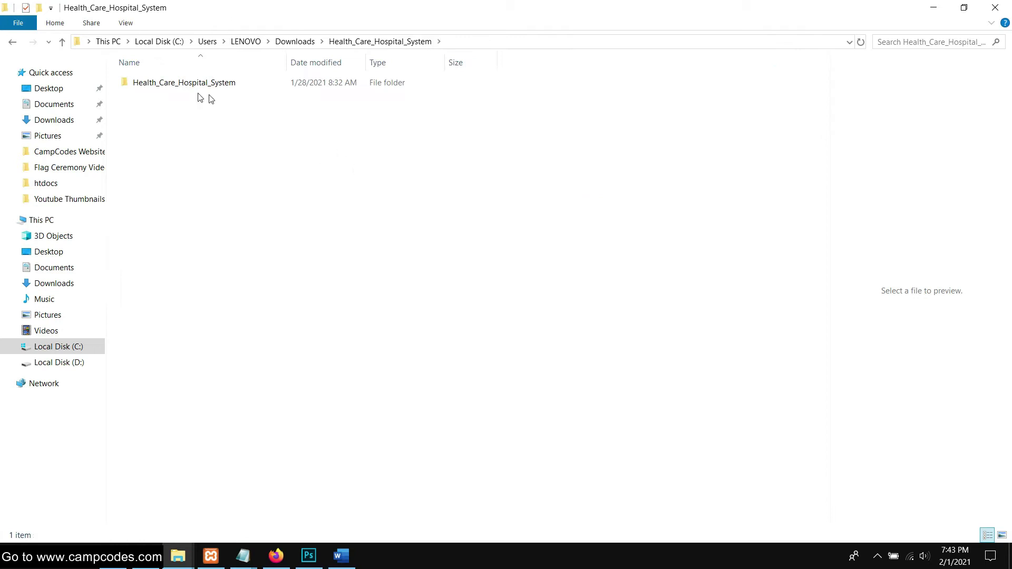
pyautogui.doubleClick(197, 84)
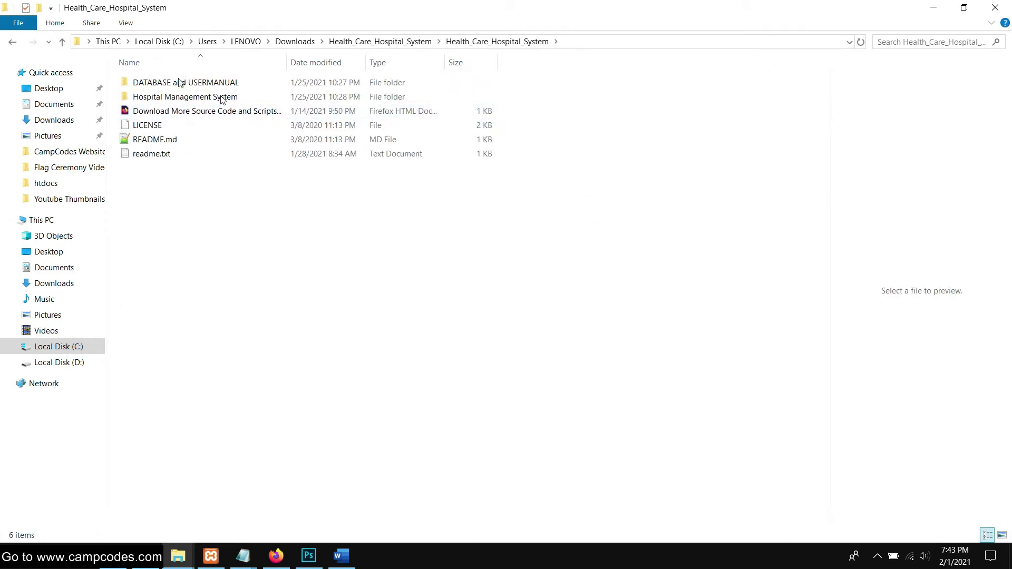
pyautogui.click(9, 42)
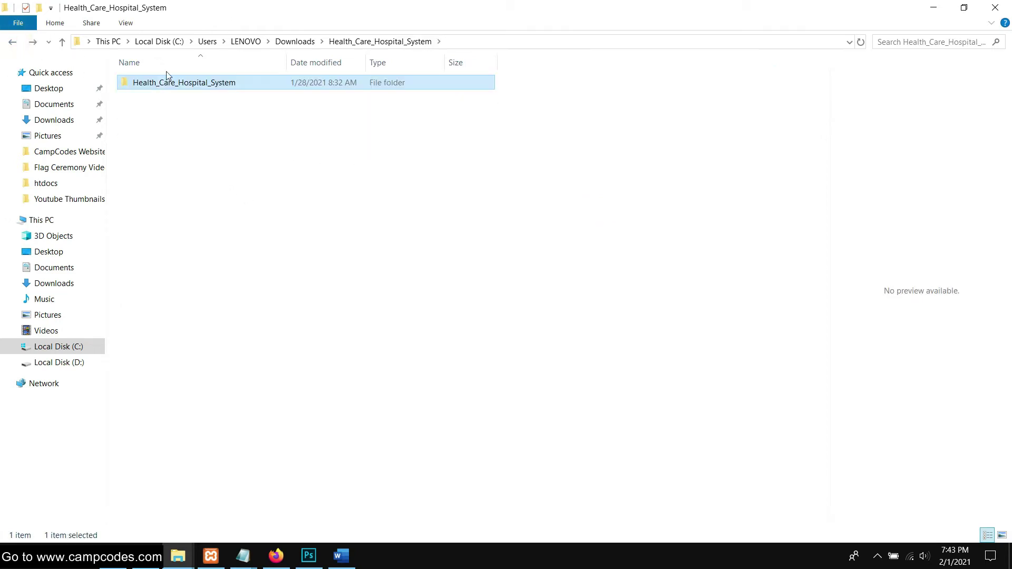
pyautogui.rightClick(166, 74)
pyautogui.click(193, 441)
# Navigate to the C:\xampp\htdocs folder
pyautogui.click(181, 289)
pyautogui.click(45, 363)
pyautogui.click(151, 297)
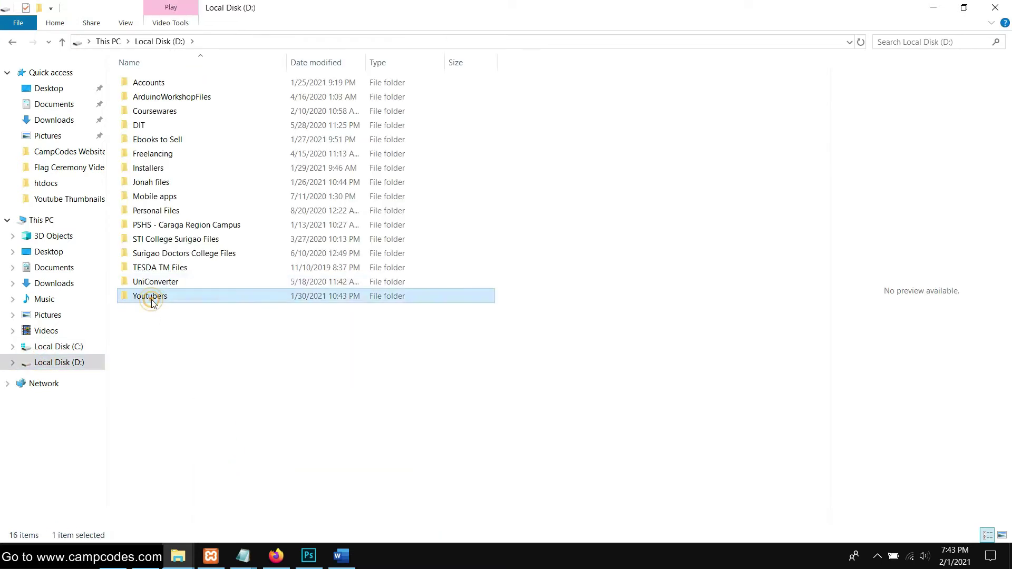
pyautogui.click(58, 347)
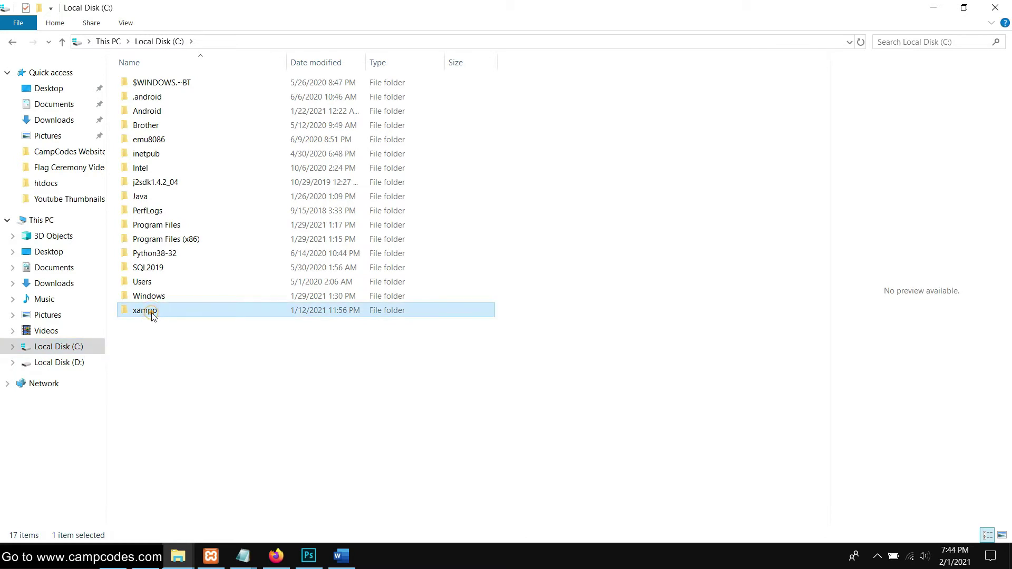
pyautogui.doubleClick(151, 310)
pyautogui.doubleClick(152, 154)
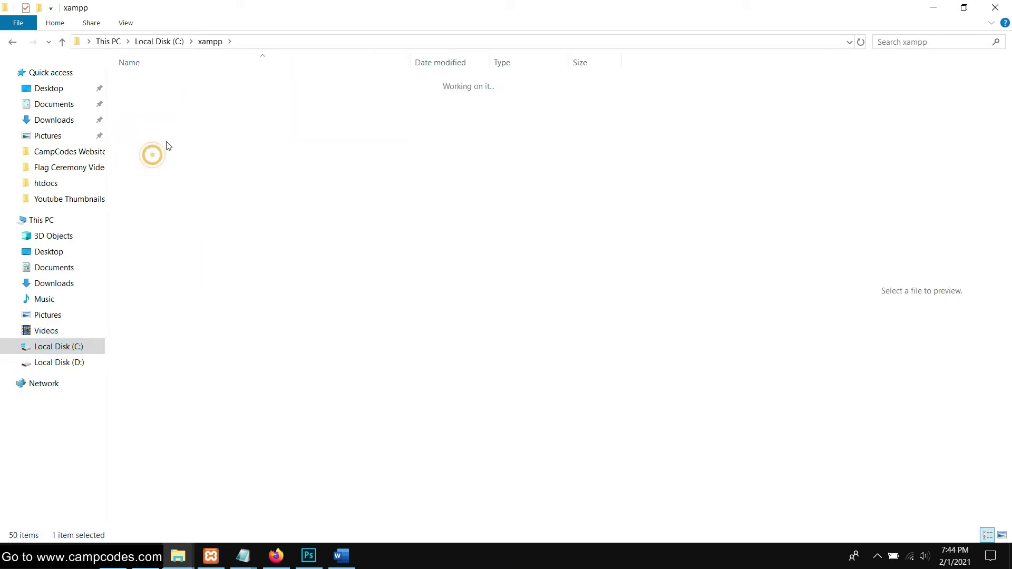
# Delete the old bikerental folder and paste the project folder into htdocs
pyautogui.click(166, 83)
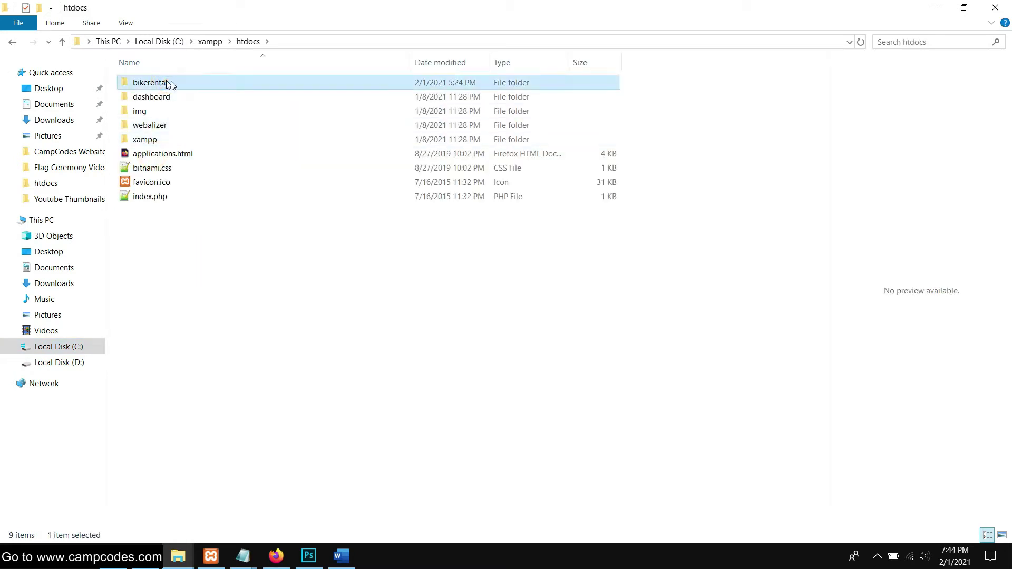
pyautogui.press('Delete')
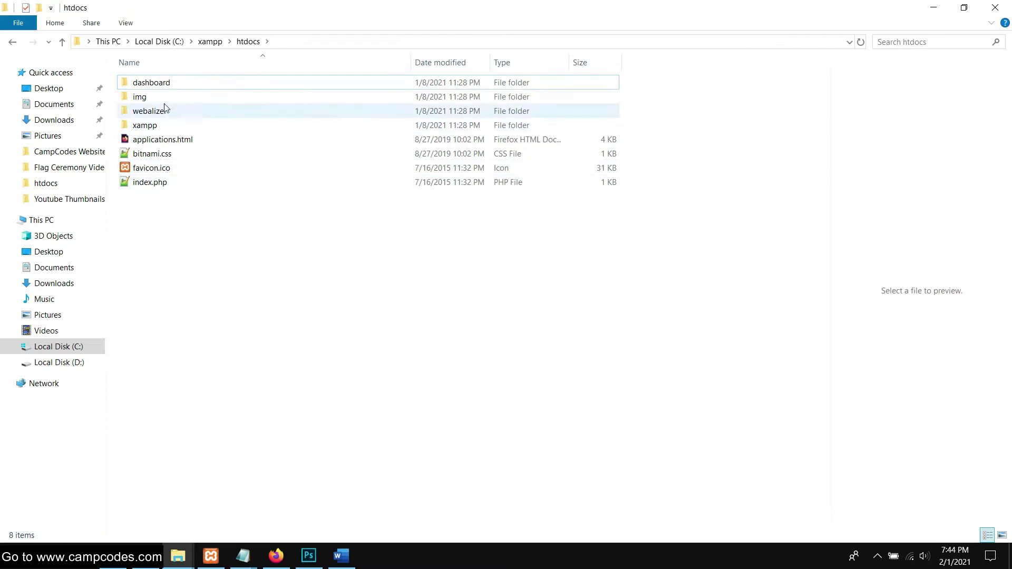
pyautogui.rightClick(211, 242)
pyautogui.click(263, 357)
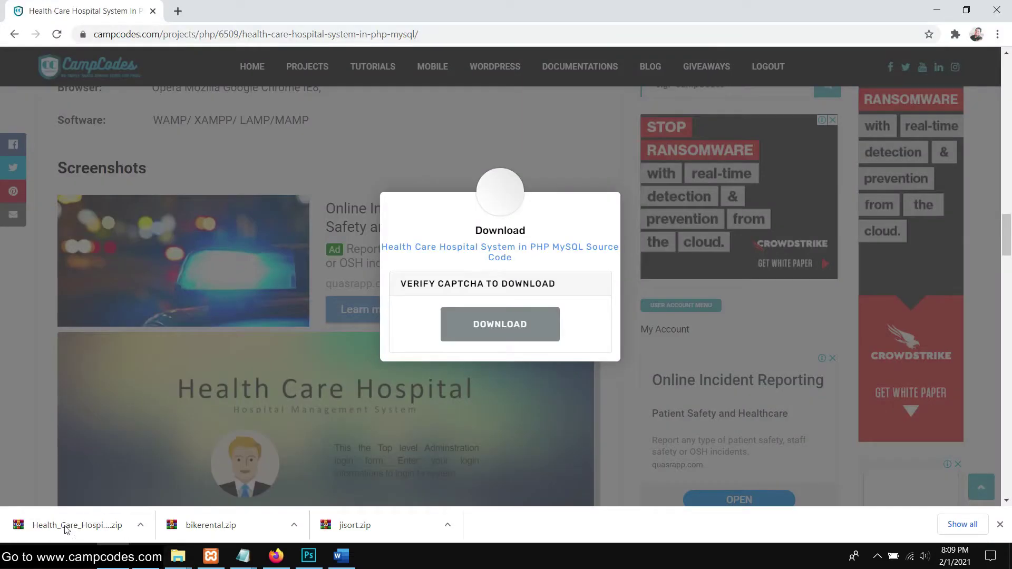
# Reveal the downloaded zip in Downloads and inspect the extracted Health_Care_Hospital_System folder
pyautogui.rightClick(84, 523)
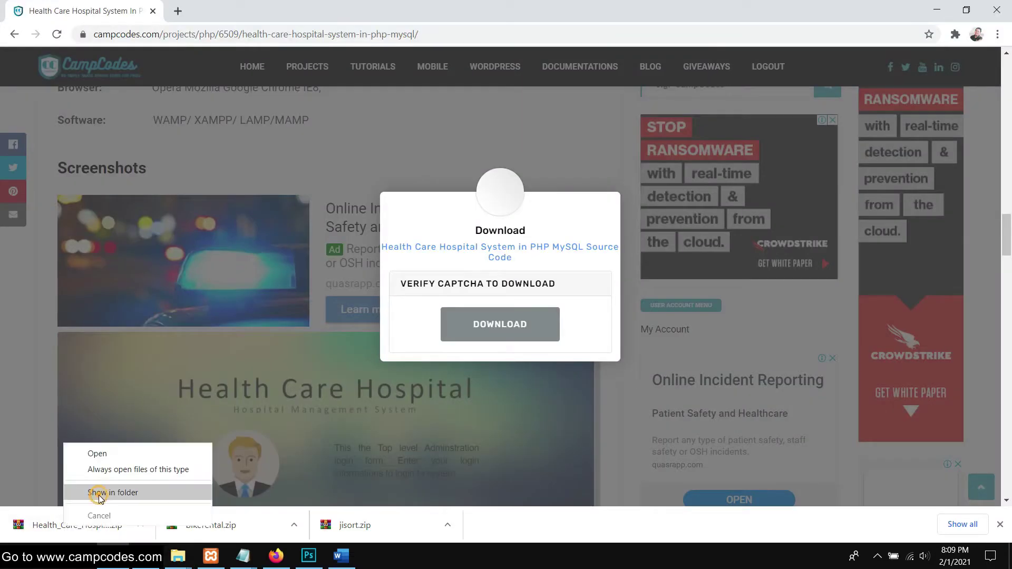
pyautogui.click(94, 491)
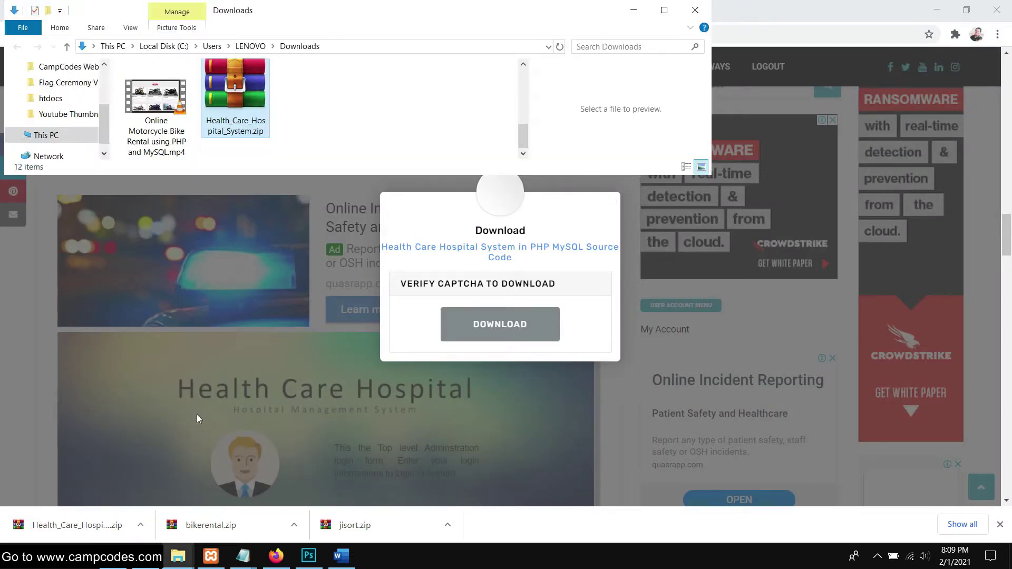
pyautogui.click(663, 11)
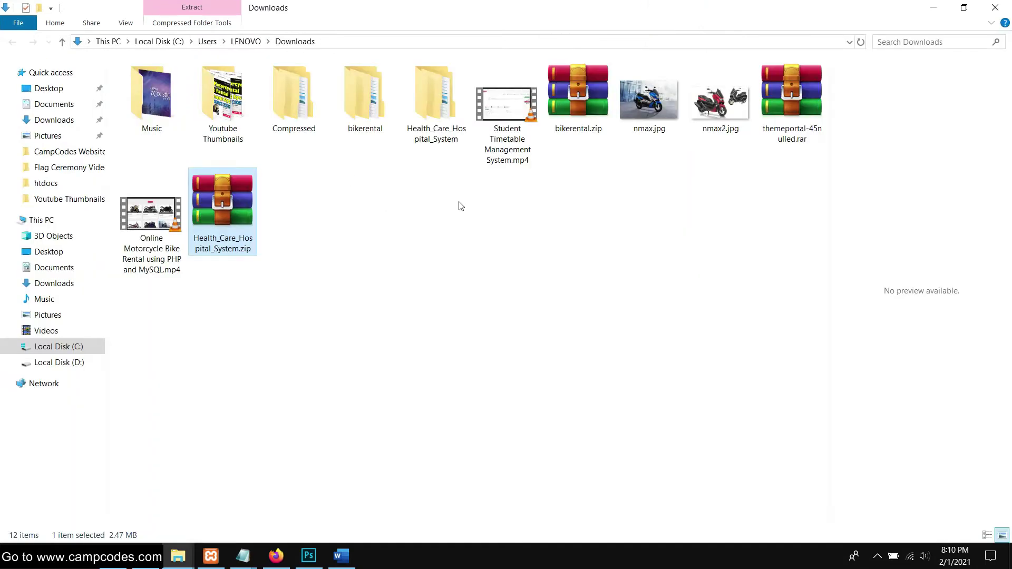
pyautogui.doubleClick(433, 117)
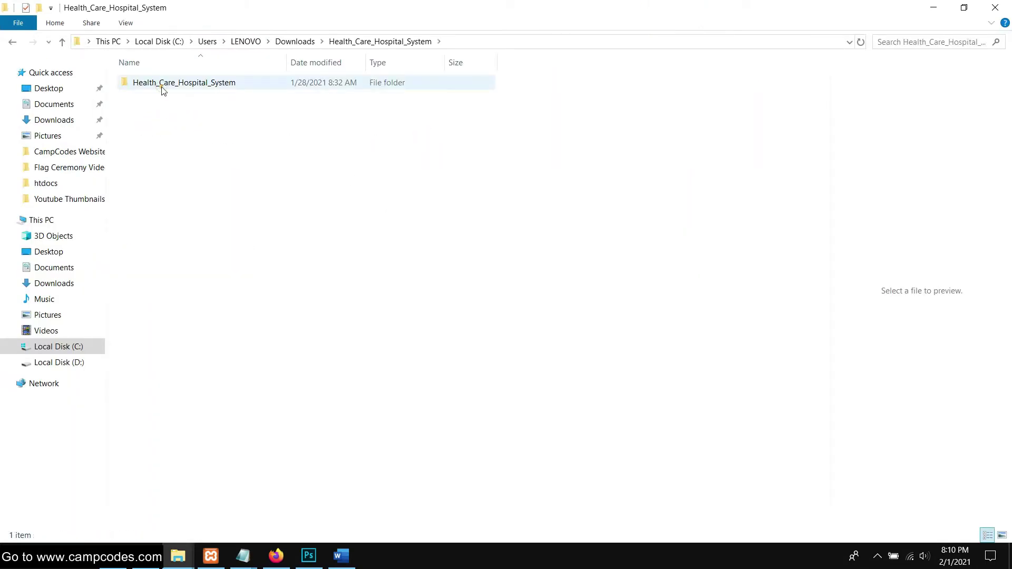
pyautogui.doubleClick(161, 83)
pyautogui.click(12, 42)
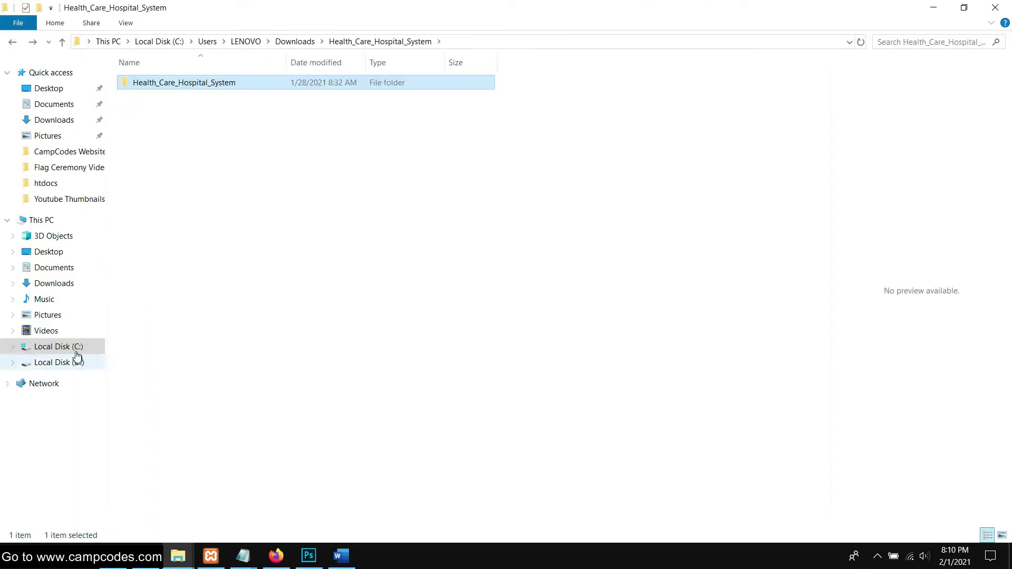
pyautogui.rightClick(208, 86)
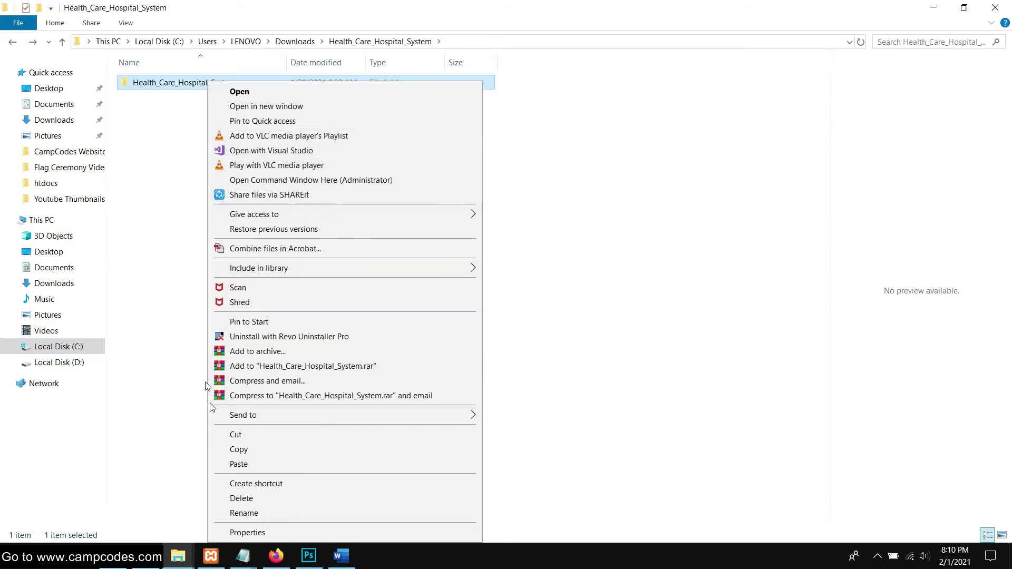
pyautogui.click(206, 425)
# Go to C:\xampp\htdocs\Health_Care_Hospital_System and select the DATABASE and USERMANUAL folder
pyautogui.click(71, 346)
pyautogui.doubleClick(179, 312)
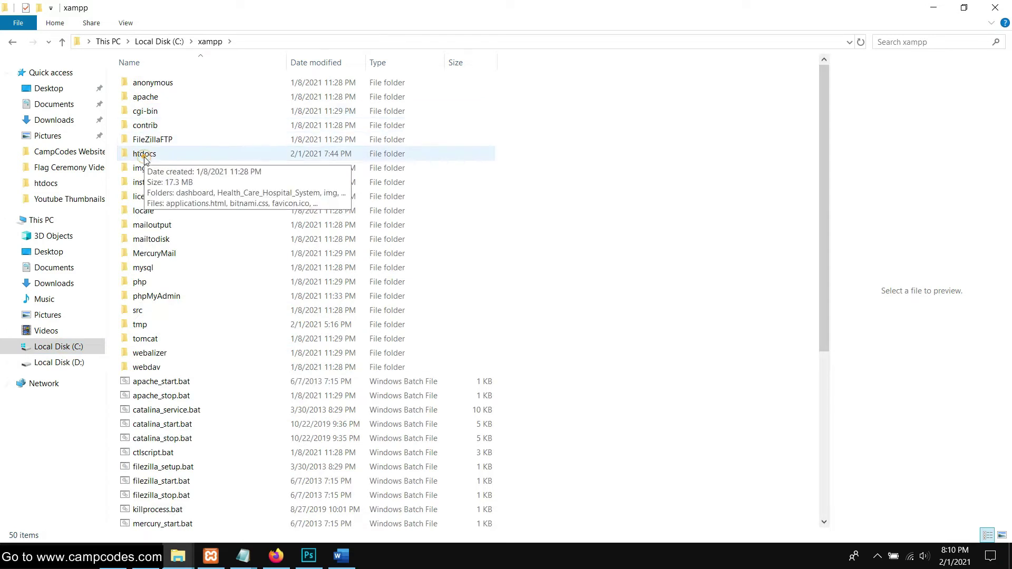
pyautogui.doubleClick(181, 153)
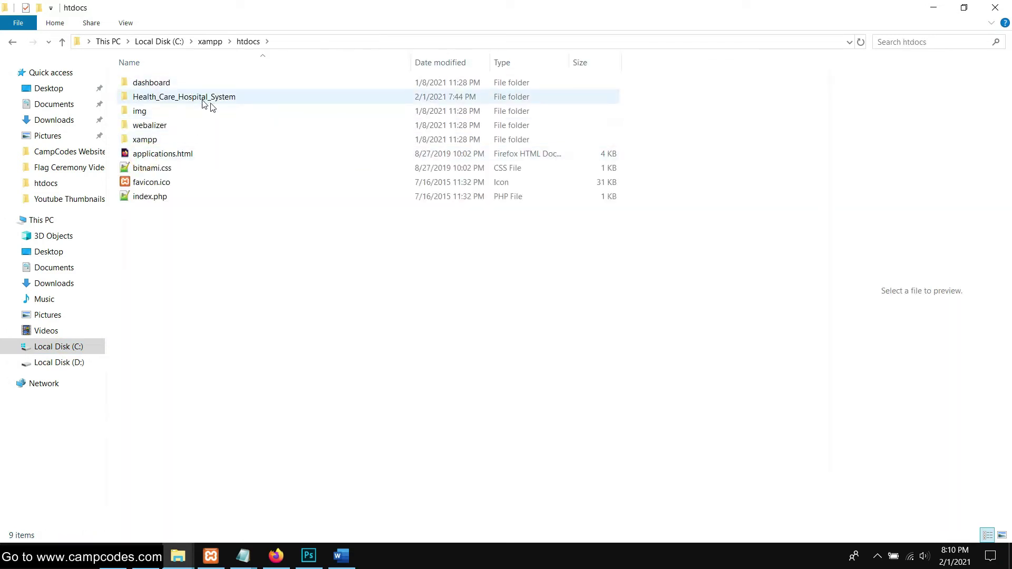
pyautogui.doubleClick(265, 97)
pyautogui.click(160, 85)
# Open DATABASE and USERMANUAL and copy the hospitol.sql file
pyautogui.doubleClick(160, 84)
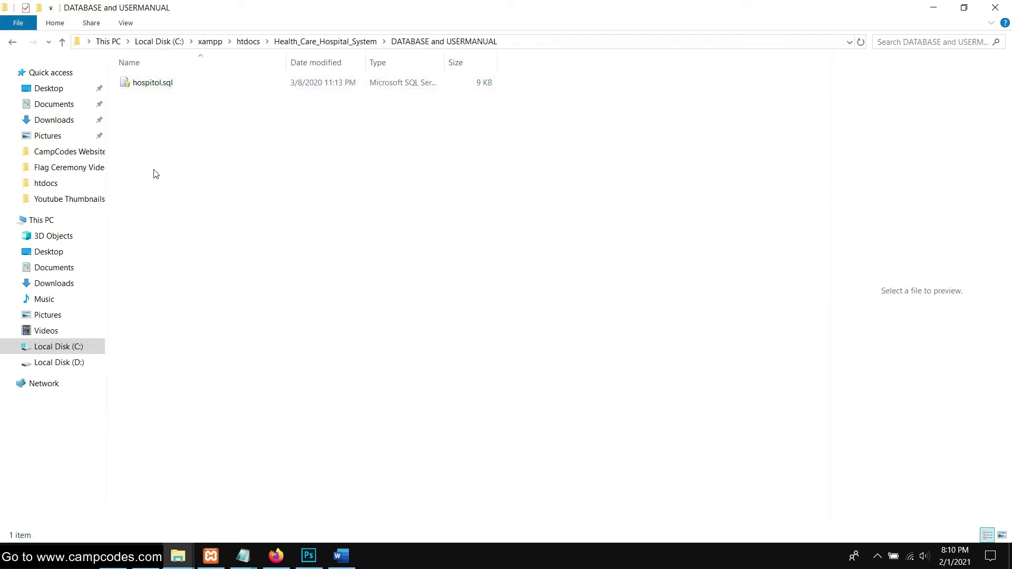
pyautogui.click(159, 87)
pyautogui.rightClick(158, 85)
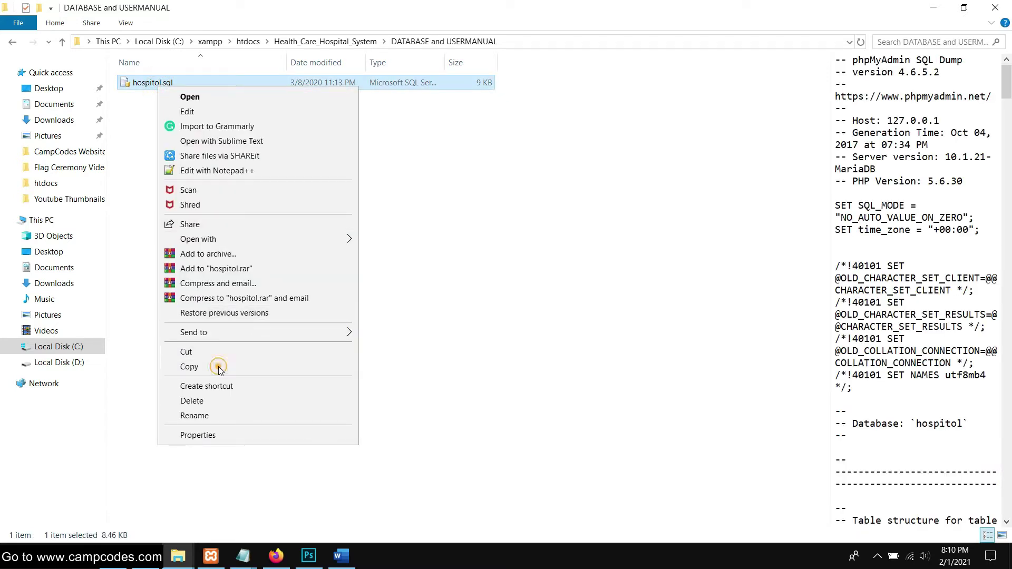
pyautogui.click(190, 366)
# Copy the file name 'hospitol' without renaming it, then switch to XAMPP Control Panel
pyautogui.rightClick(150, 84)
pyautogui.click(193, 414)
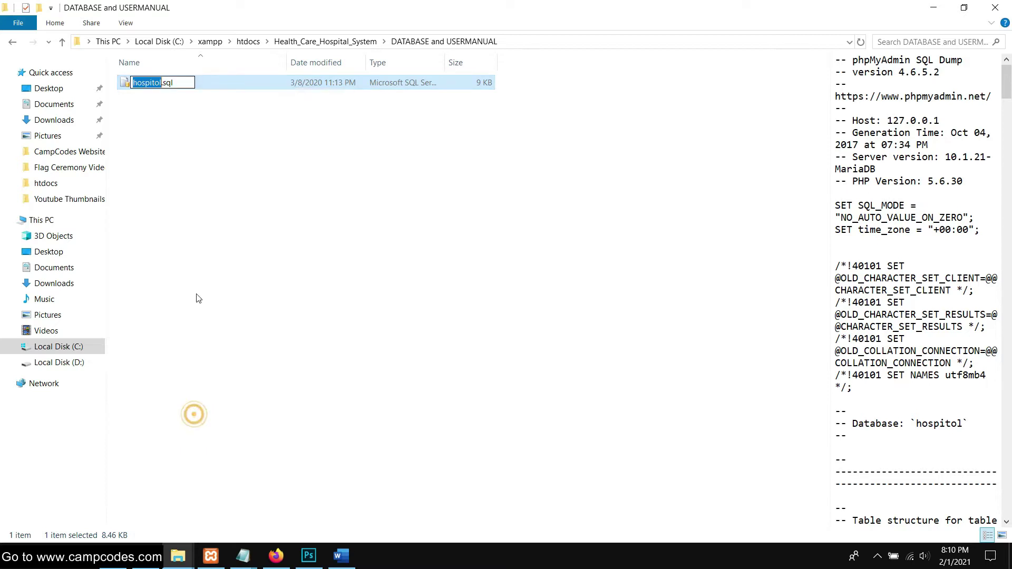
pyautogui.rightClick(138, 79)
pyautogui.click(183, 122)
pyautogui.click(179, 200)
pyautogui.click(211, 556)
pyautogui.click(466, 149)
# Start Apache and MySQL in XAMPP, then launch phpMyAdmin from MySQL's Admin button
pyautogui.moveTo(502, 128); pyautogui.dragTo(505, 119)
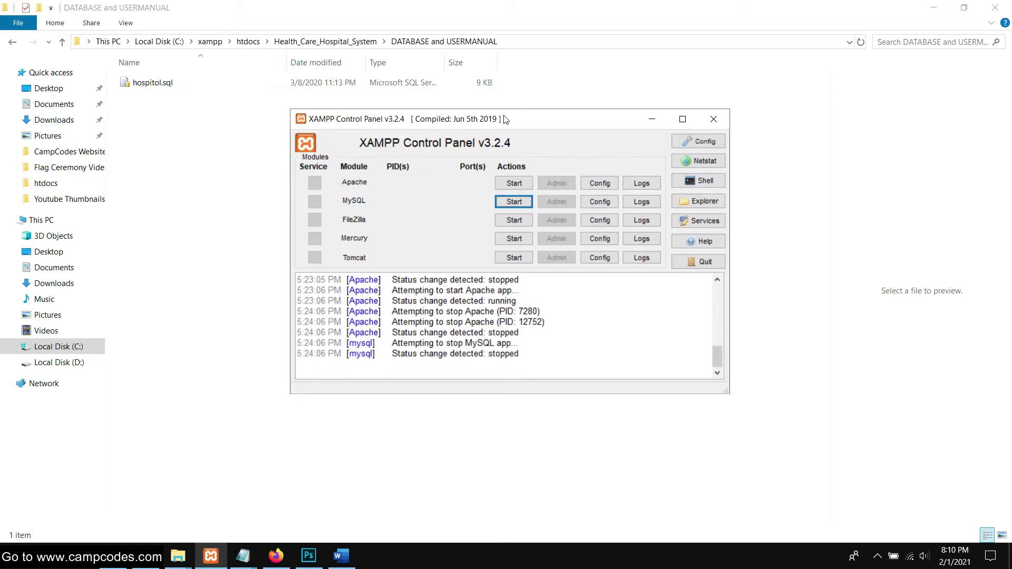
pyautogui.click(514, 183)
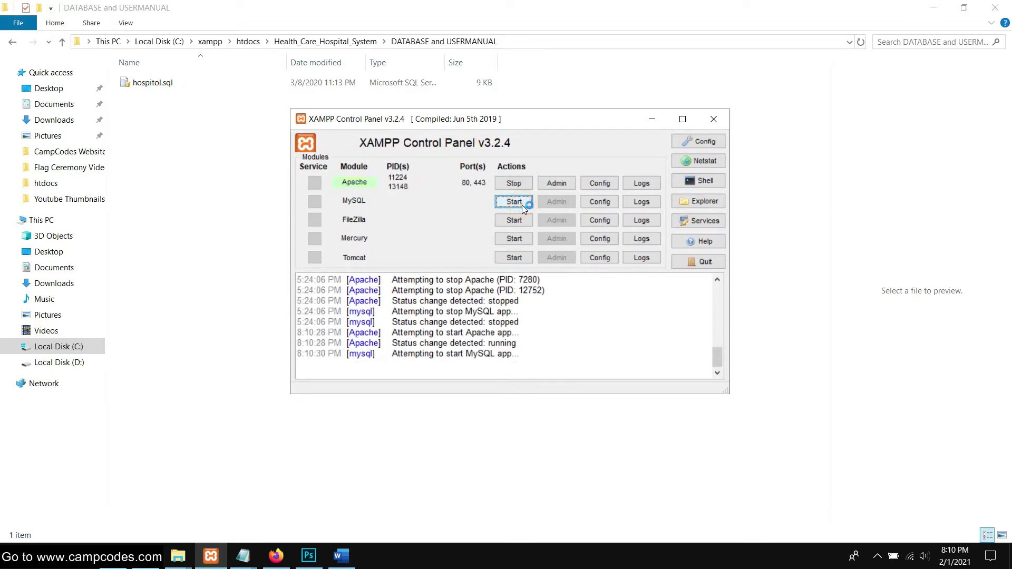
pyautogui.click(205, 261)
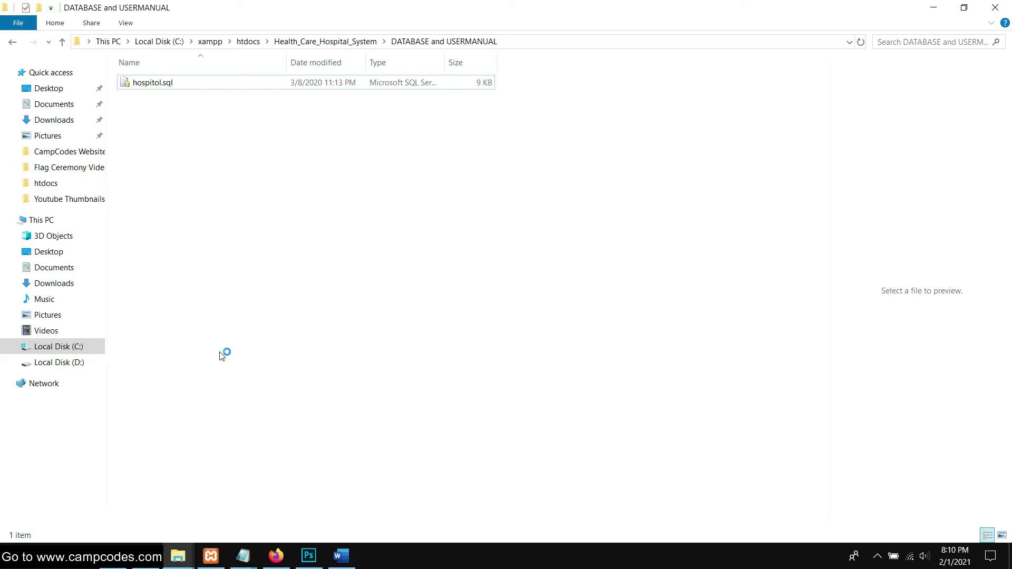
pyautogui.click(211, 556)
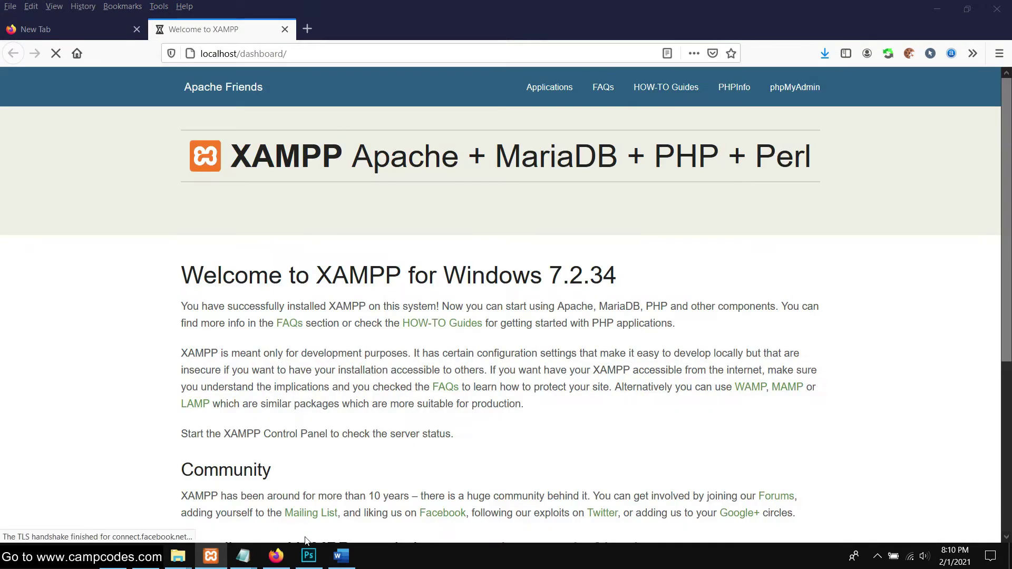
pyautogui.click(211, 555)
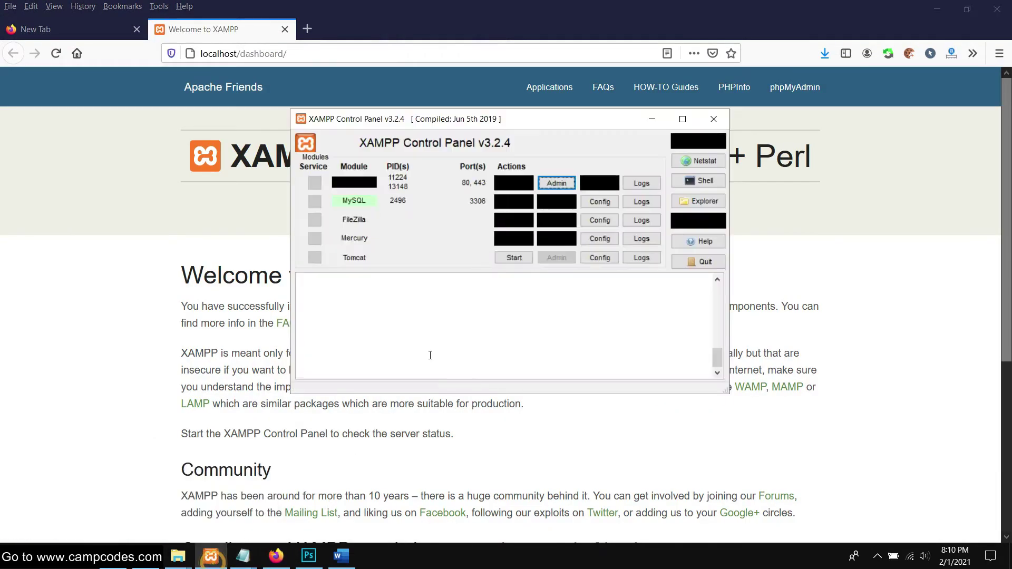
pyautogui.click(561, 203)
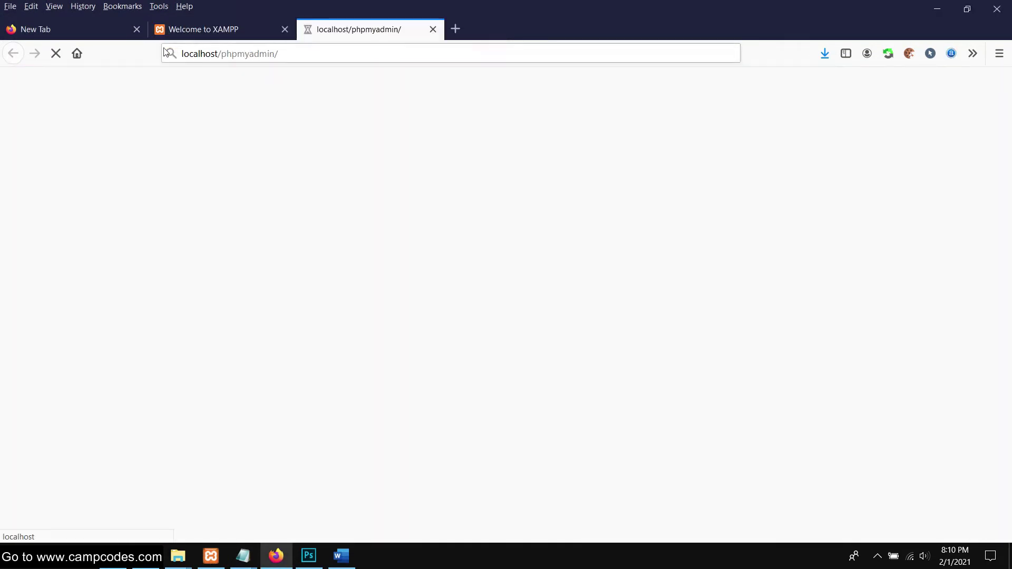
# Create a new database named 'hospitol' in phpMyAdmin and go to its Import page
pyautogui.click(135, 29)
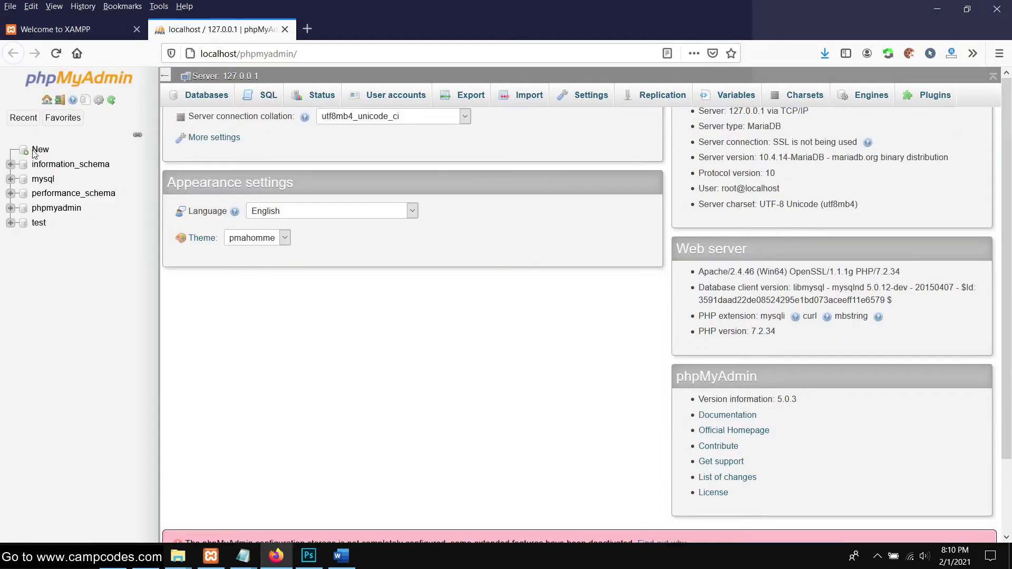
pyautogui.click(35, 151)
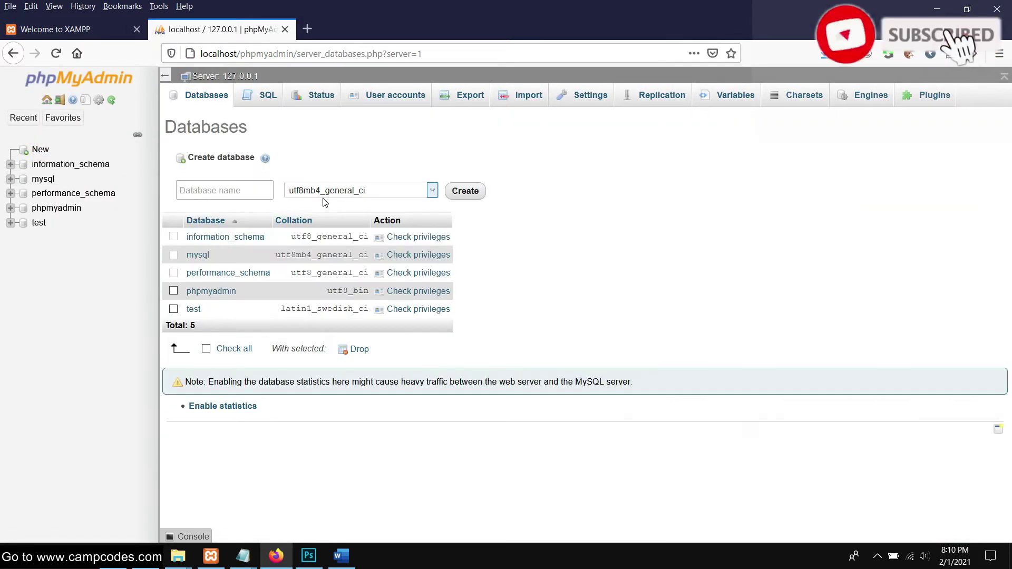
pyautogui.rightClick(200, 185)
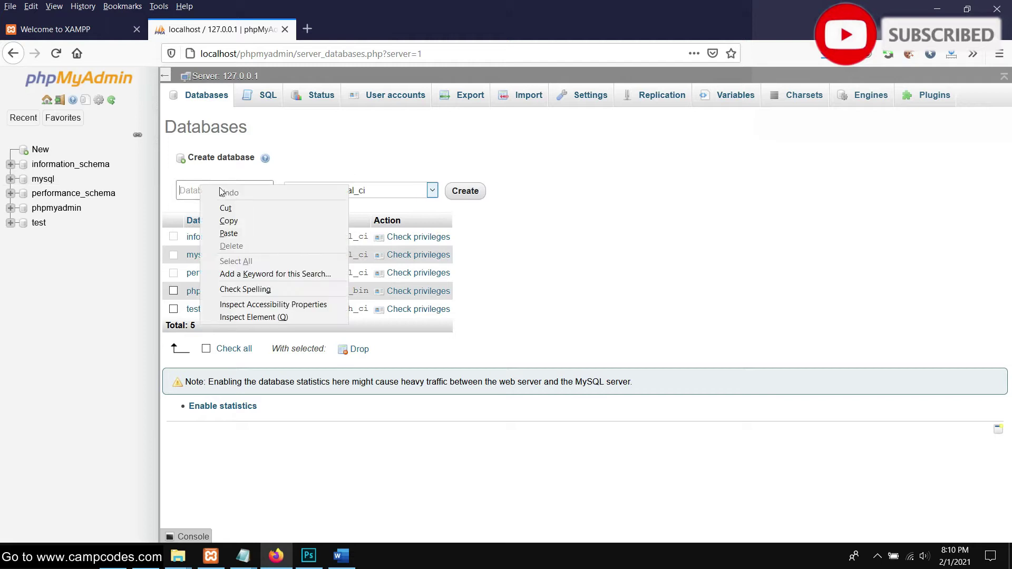
pyautogui.click(245, 230)
pyautogui.click(474, 193)
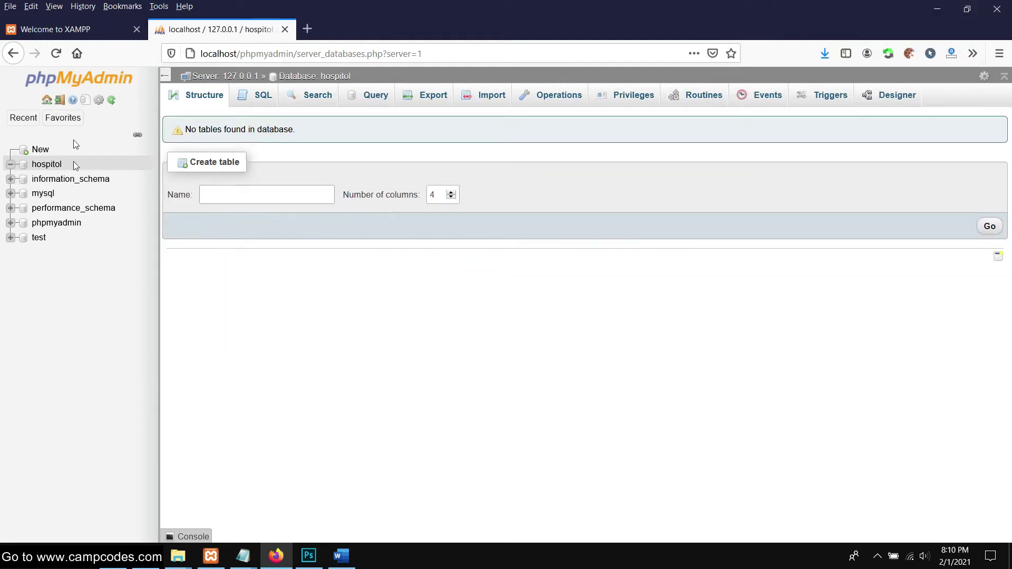
pyautogui.click(498, 100)
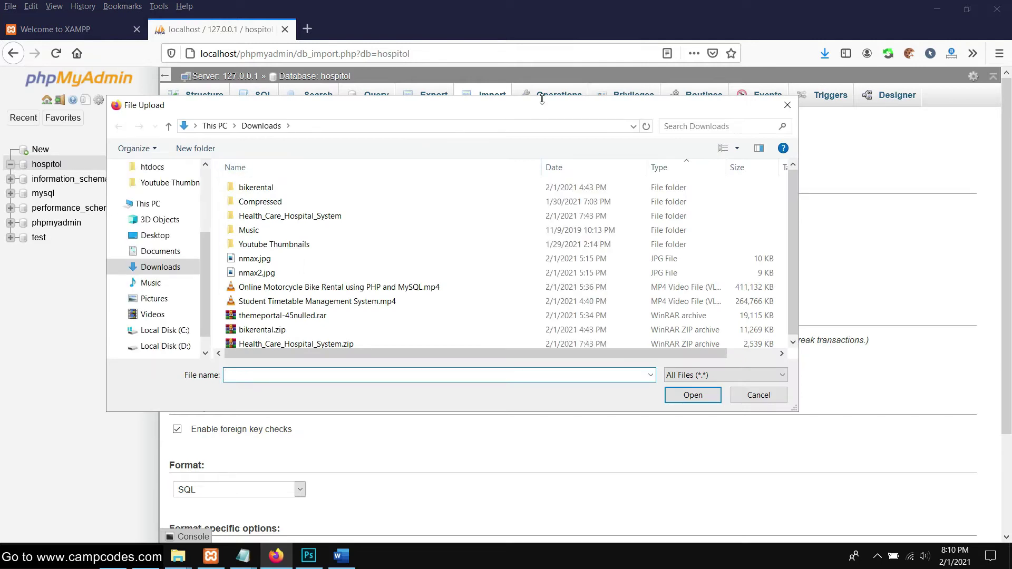
# Choose C:\xampp\htdocs\Health_Care_Hospital_System\DATABASE and USERMANUAL\hospitol.sql as the upload file
pyautogui.moveTo(538, 110); pyautogui.dragTo(581, 73)
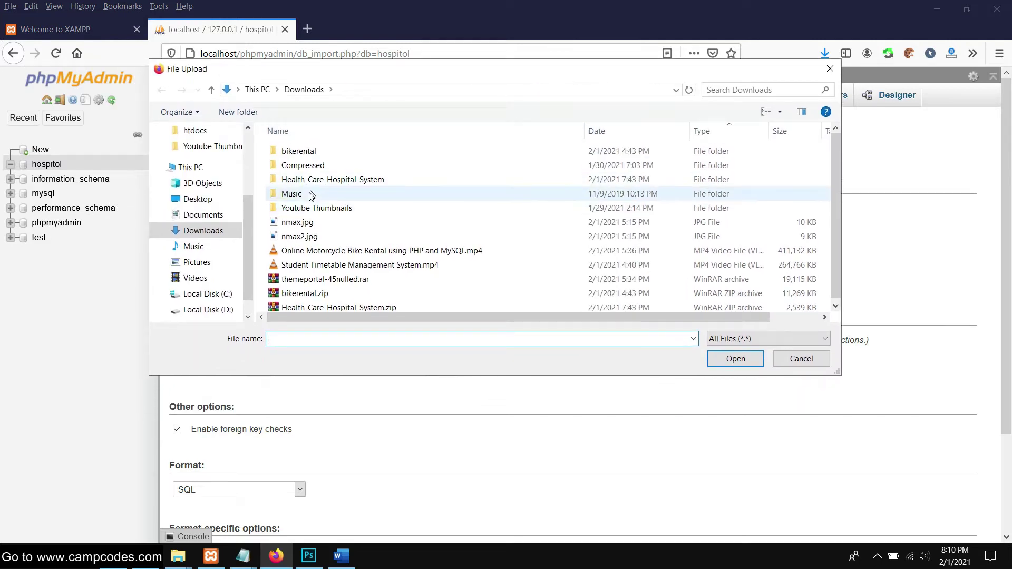
pyautogui.click(216, 301)
pyautogui.scroll(-2, 369, 253)
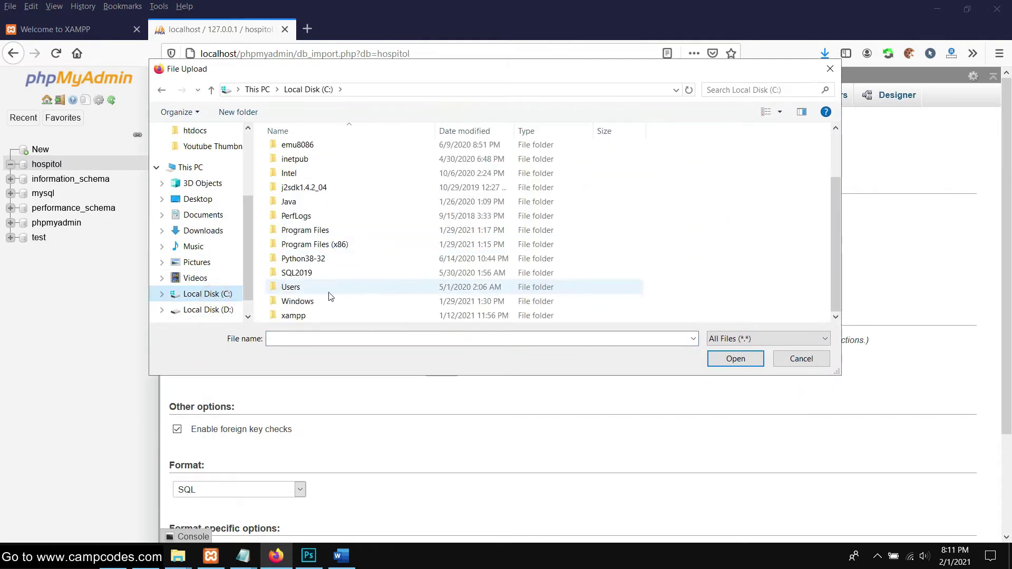
pyautogui.doubleClick(308, 316)
pyautogui.click(307, 222)
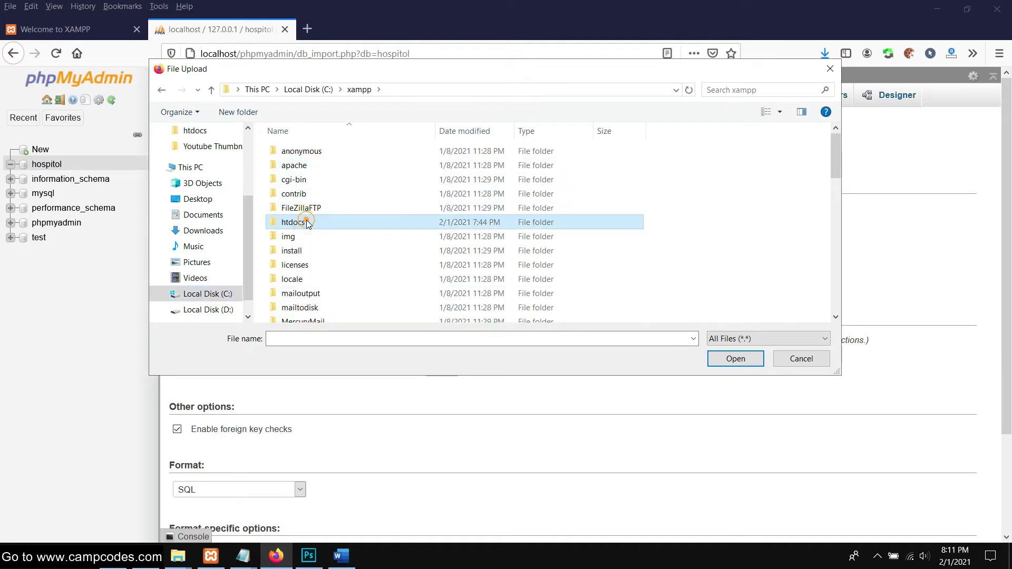
pyautogui.doubleClick(307, 223)
pyautogui.click(307, 222)
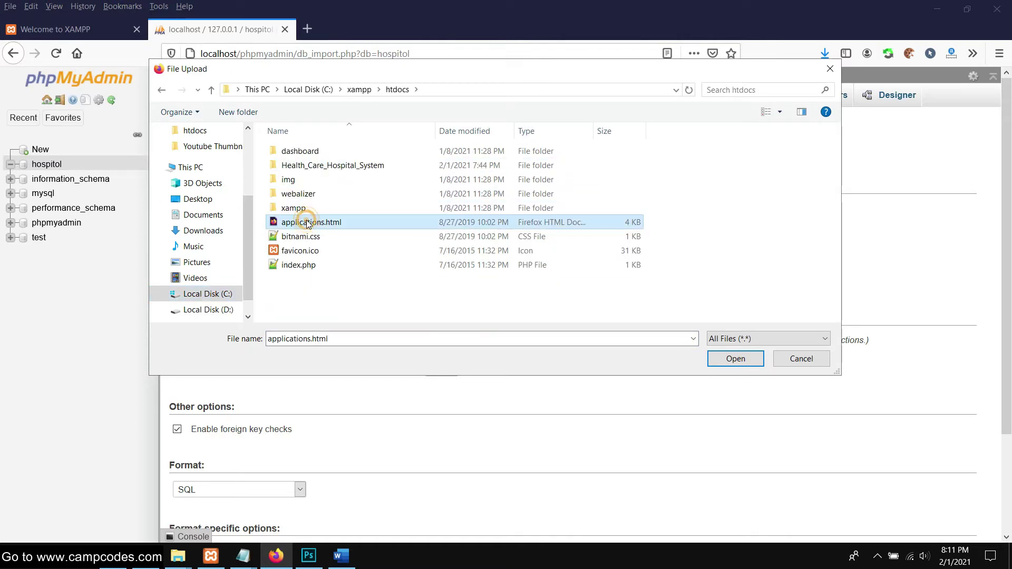
pyautogui.doubleClick(323, 163)
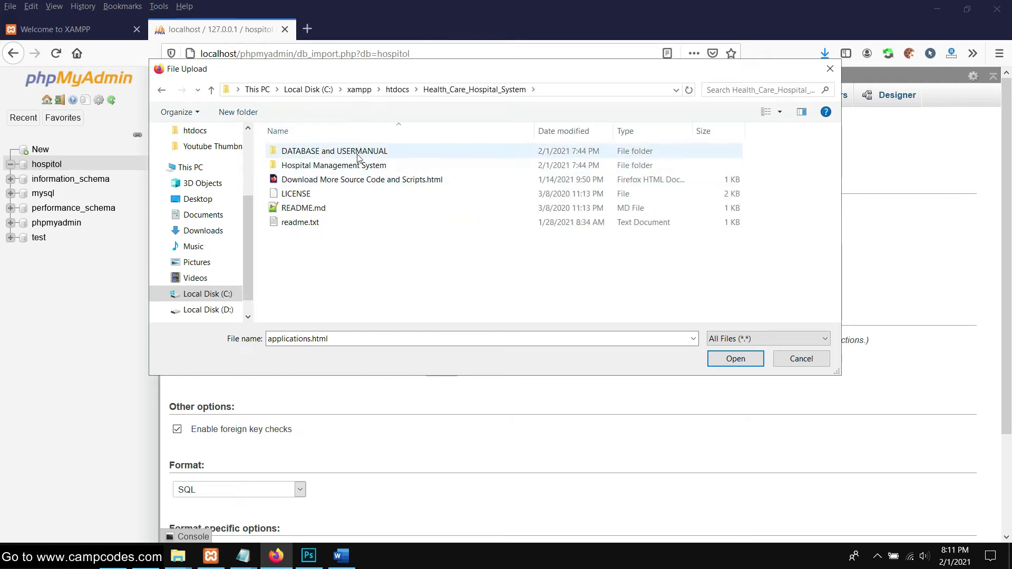
pyautogui.click(360, 148)
pyautogui.doubleClick(360, 149)
pyautogui.doubleClick(316, 151)
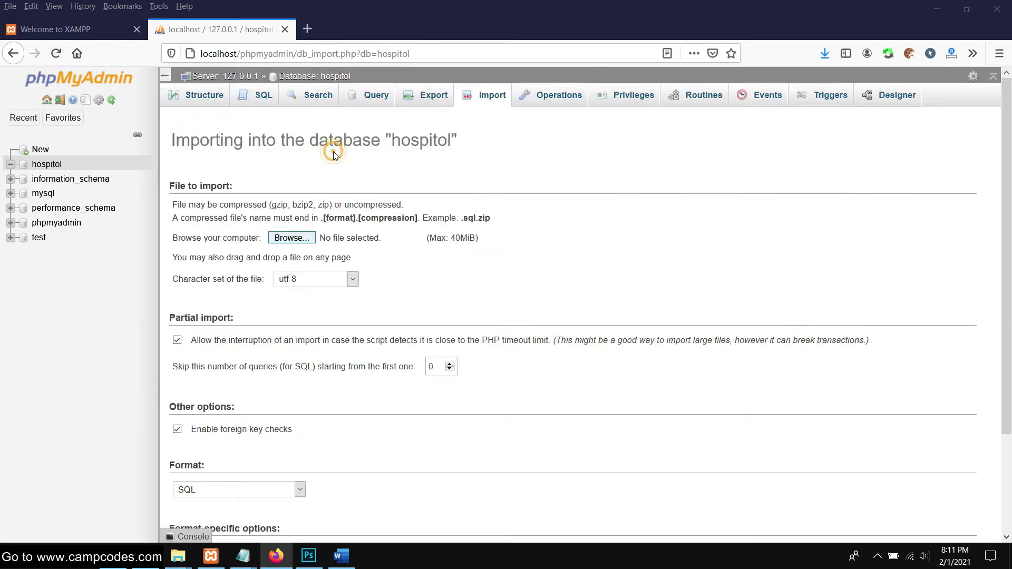
# Import hospitol.sql and review the eight created tables, including patient, staff and sup_admin
pyautogui.scroll(-2, 672, 276)
pyautogui.scroll(-1, 673, 276)
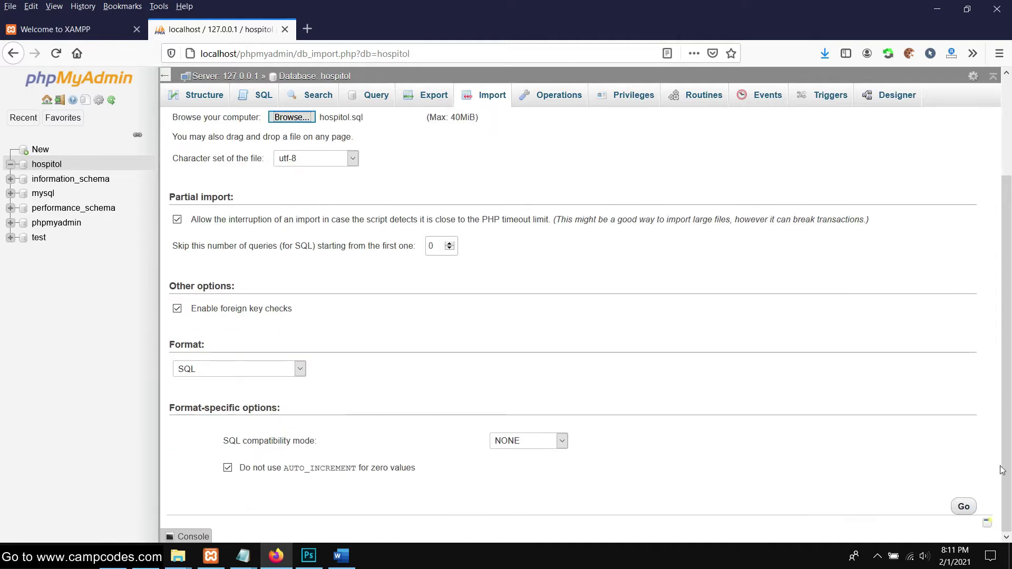
pyautogui.click(966, 507)
pyautogui.scroll(3, 529, 233)
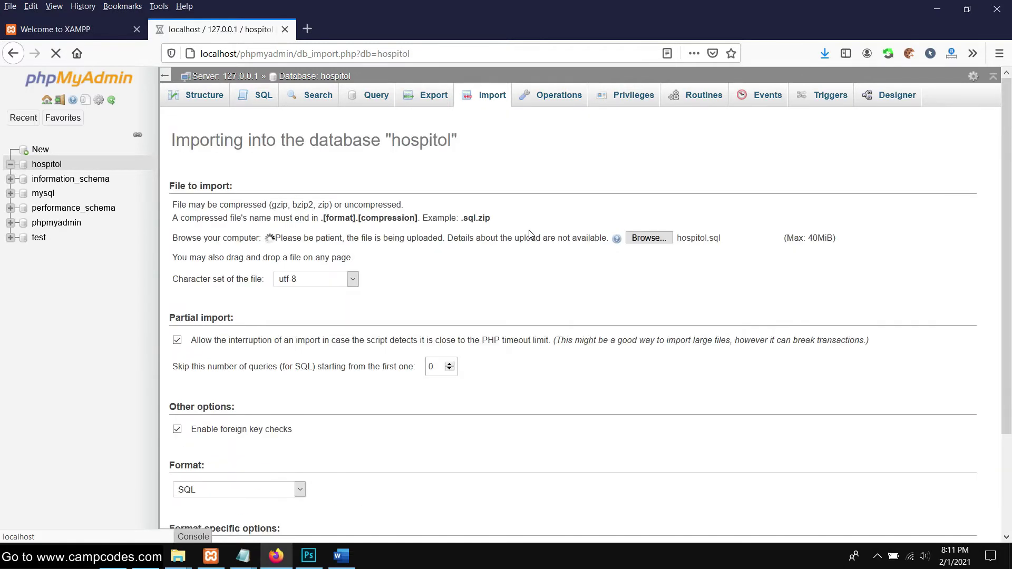
pyautogui.scroll(-2, 529, 230)
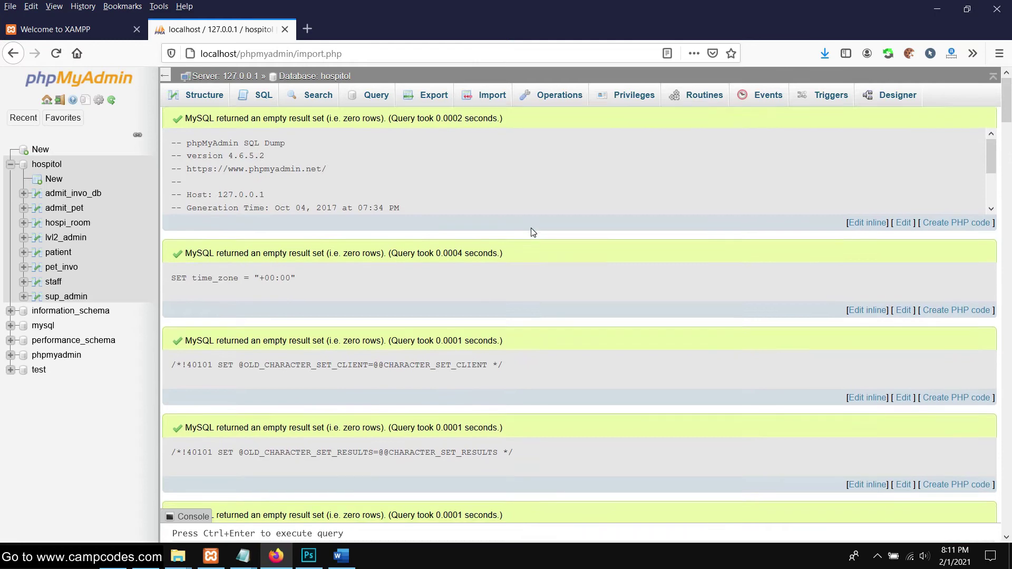
pyautogui.scroll(-5, 531, 229)
pyautogui.scroll(-15, 532, 228)
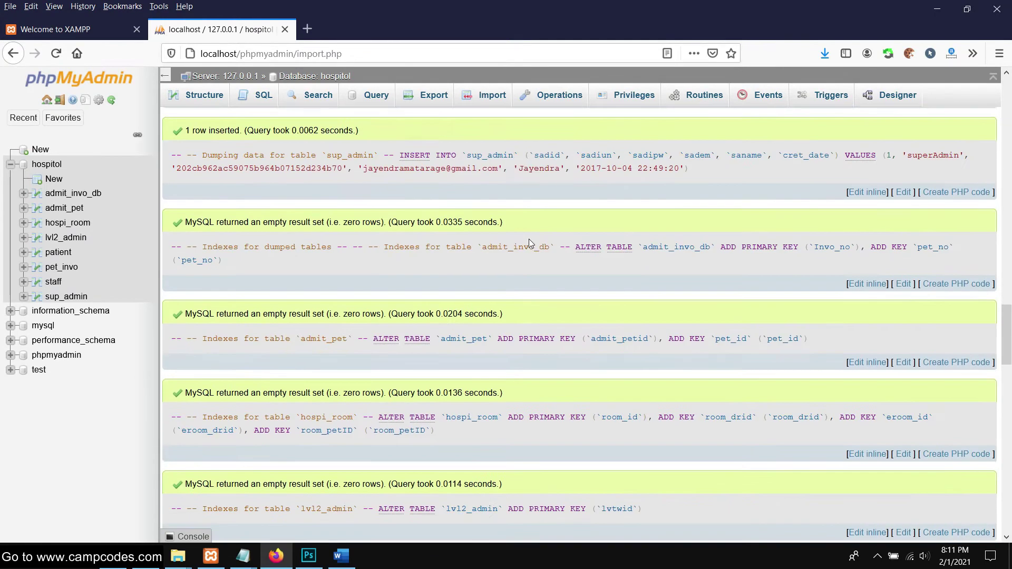
pyautogui.scroll(-10, 529, 246)
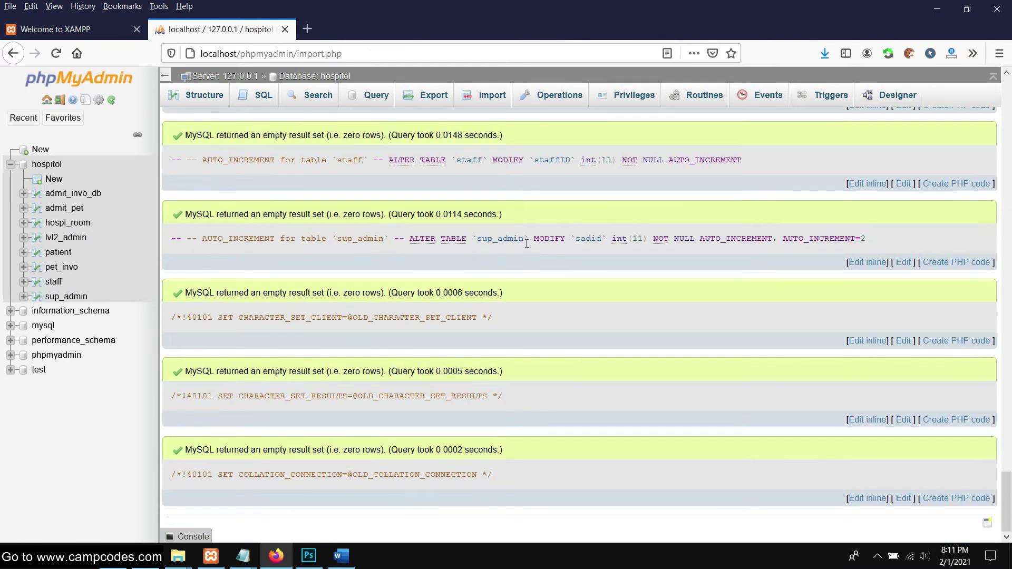
pyautogui.click(79, 29)
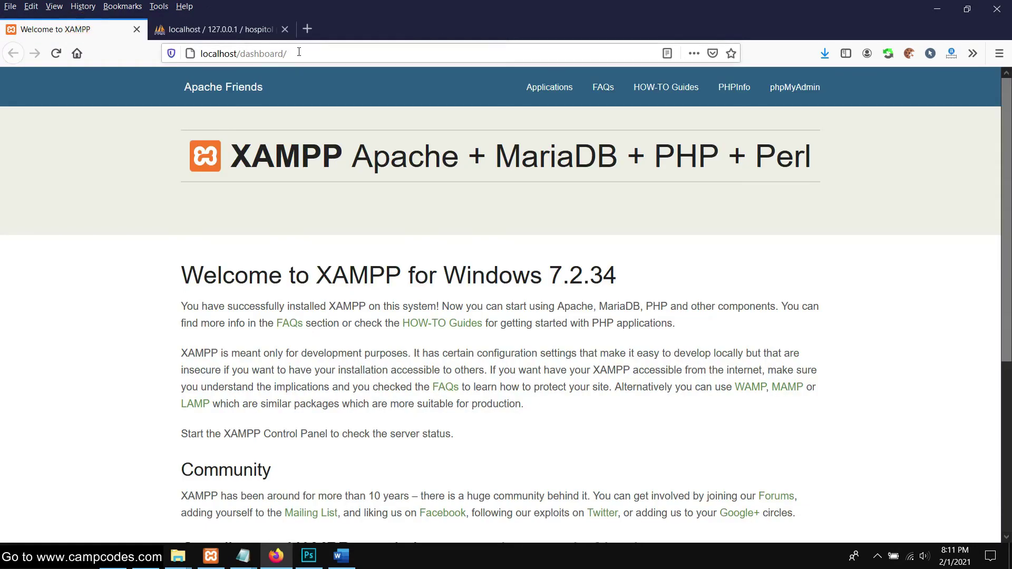
# Return File Explorer from DATABASE and USERMANUAL to the Health_Care_Hospital_System folder
pyautogui.click(303, 52)
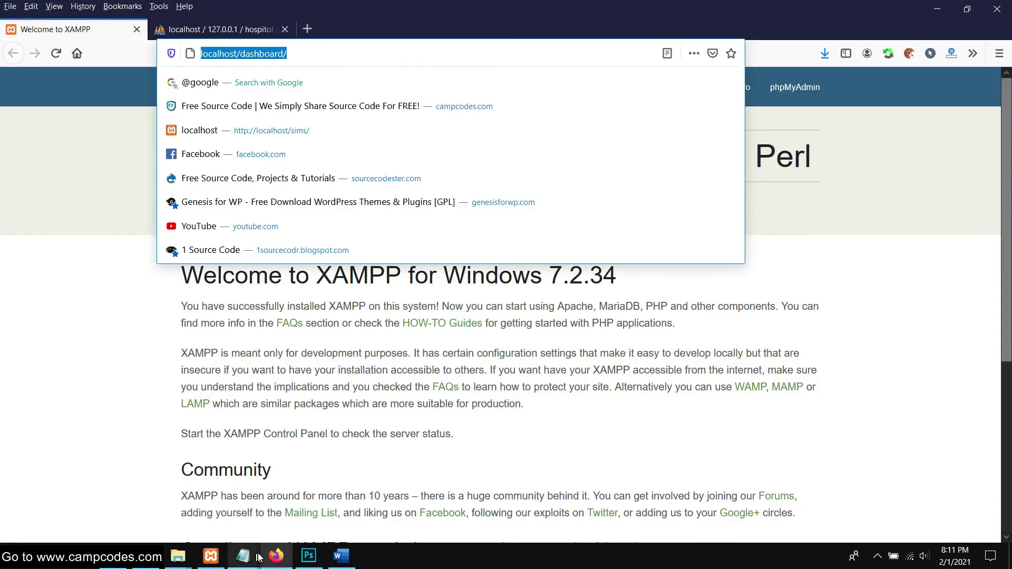
pyautogui.moveTo(178, 557)
pyautogui.click(638, 492)
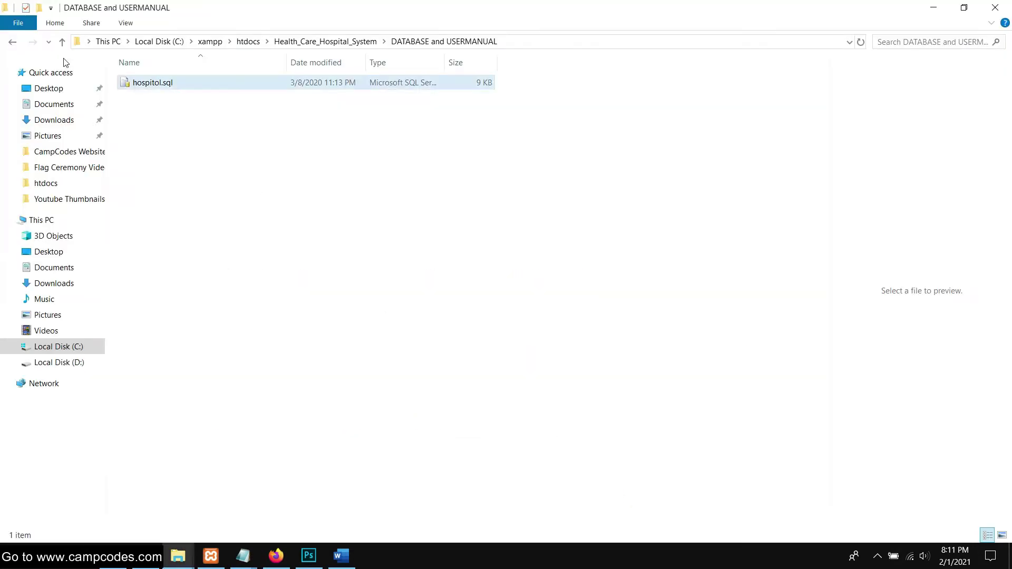
pyautogui.click(10, 45)
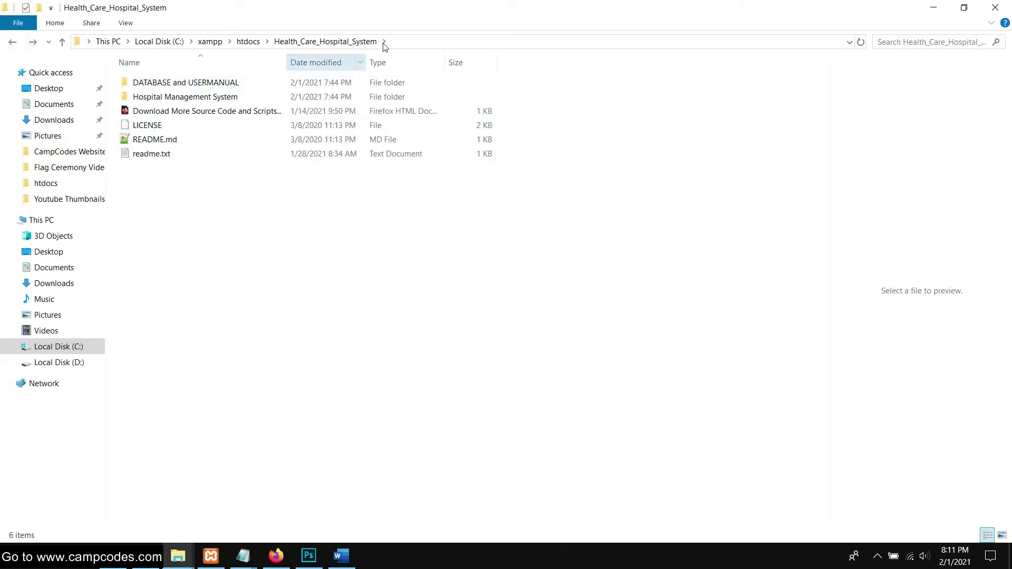
# Copy 'Health_Care_Hospital_System' from the folder path and select 'dashboard/' in Firefox's address
pyautogui.click(410, 41)
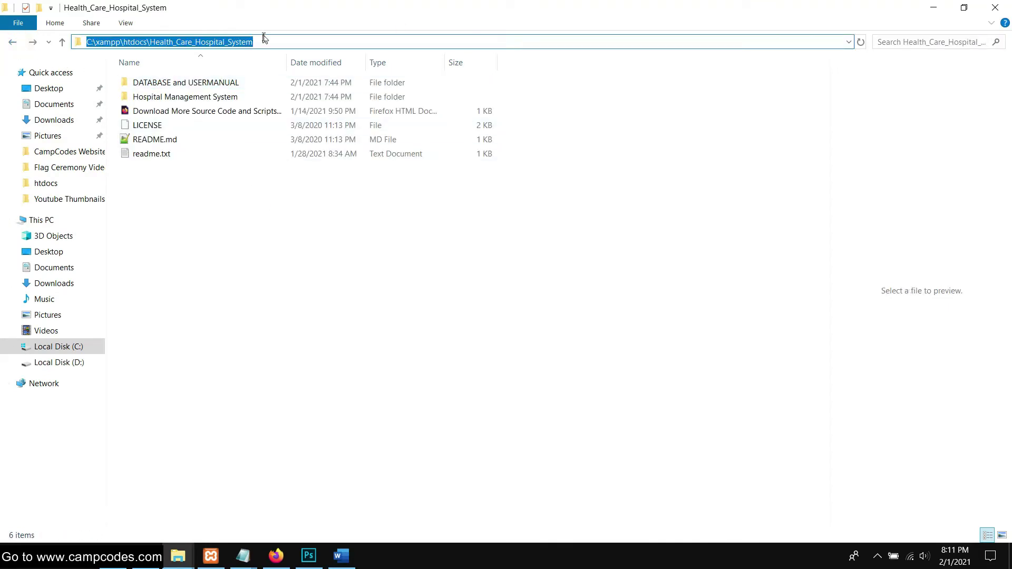
pyautogui.rightClick(161, 42)
pyautogui.click(208, 78)
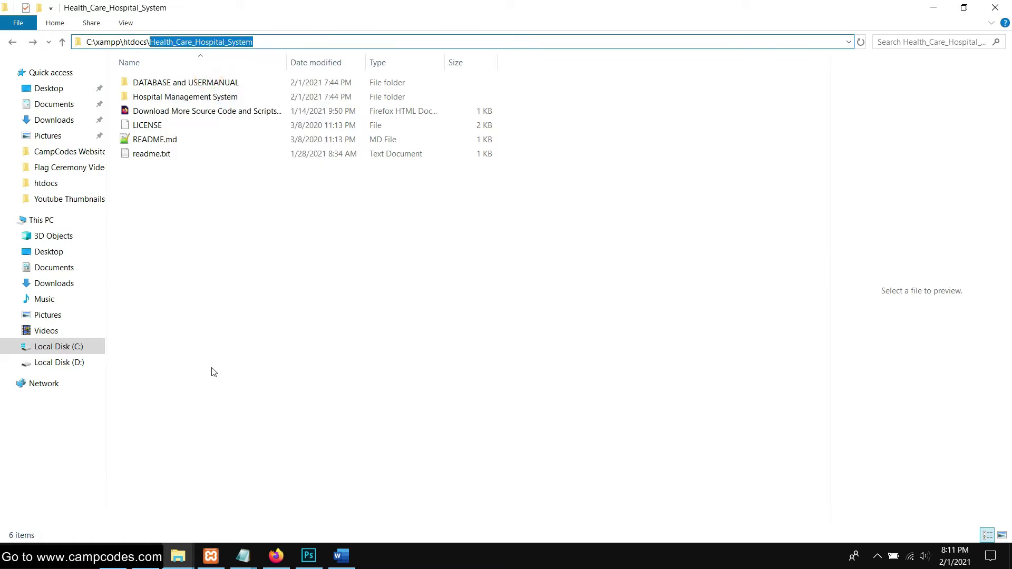
pyautogui.click(287, 561)
pyautogui.click(255, 54)
pyautogui.moveTo(293, 52); pyautogui.dragTo(239, 49)
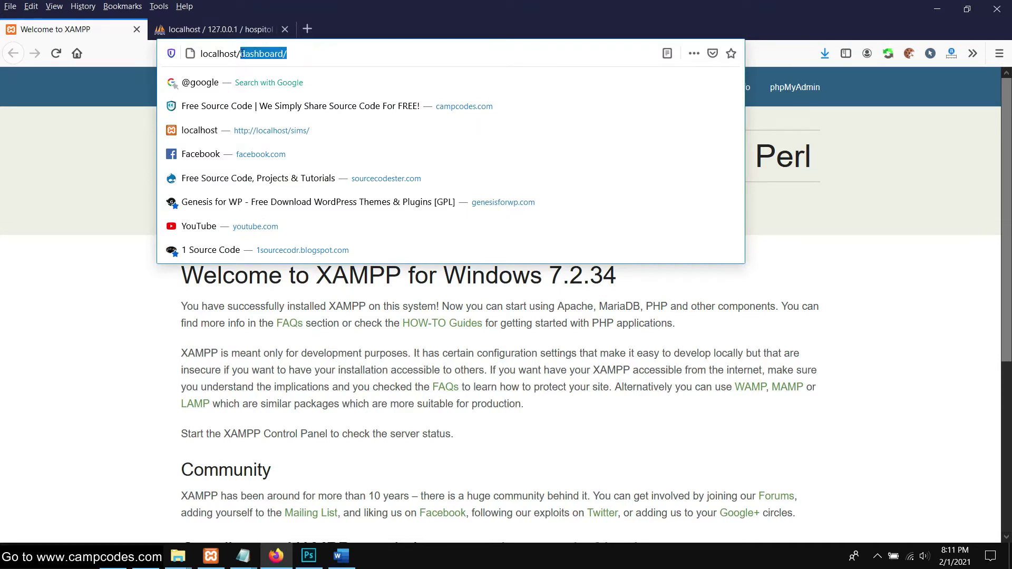
# Load localhost/Health_Care_Hospital_System and open the Hospital Management System login page
pyautogui.rightClick(244, 54)
pyautogui.click(290, 104)
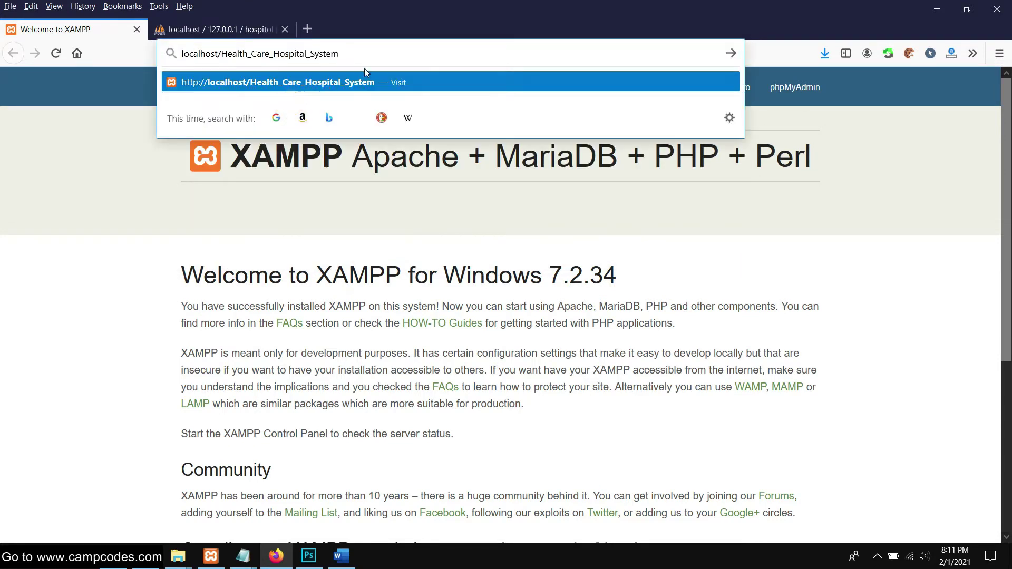
pyautogui.press('Return')
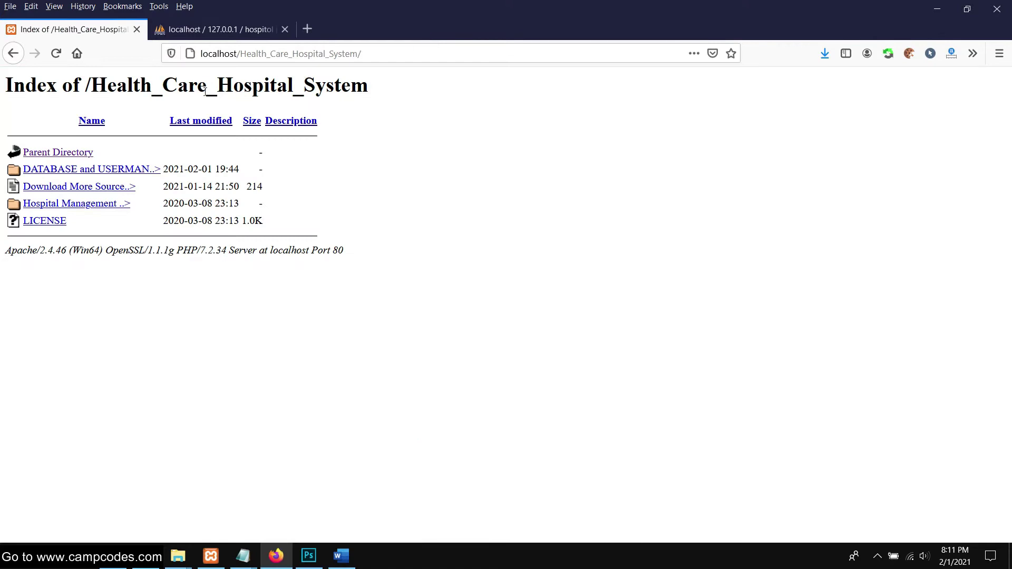
pyautogui.click(84, 207)
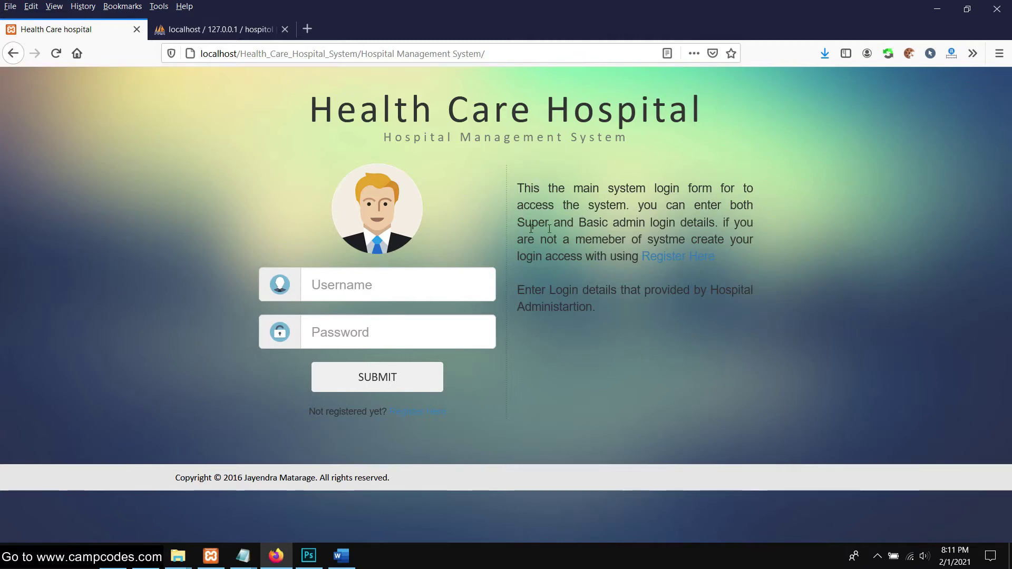
# Clear the autofilled username from the login form, keeping the saved password
pyautogui.click(316, 272)
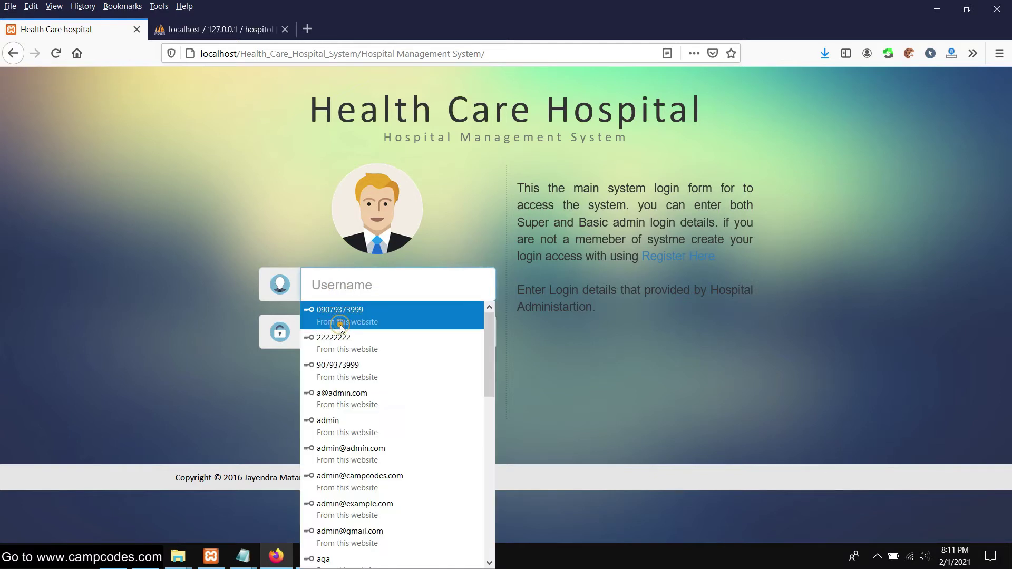
pyautogui.click(339, 311)
pyautogui.hotkey('ctrl', 'a')
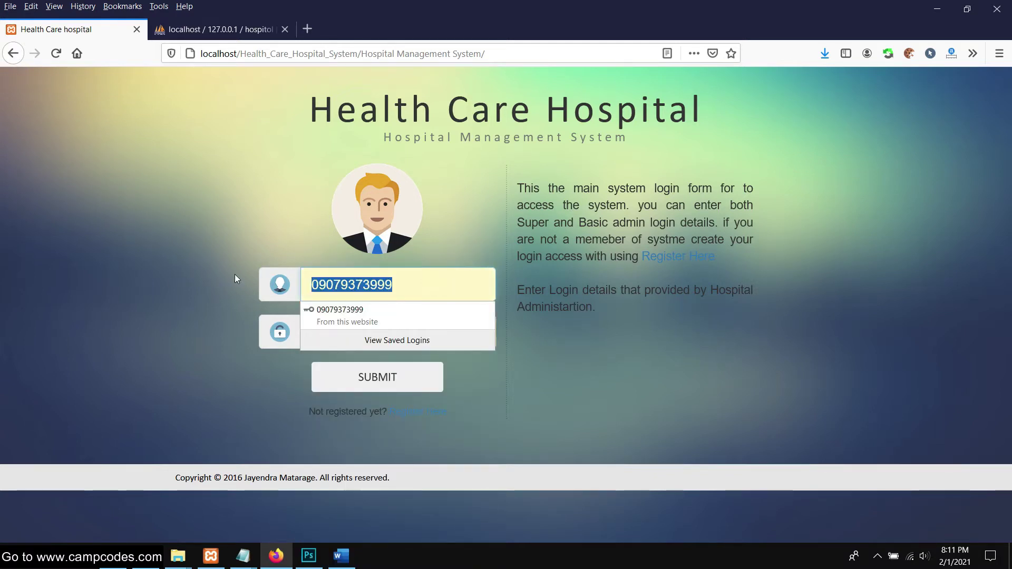
pyautogui.press('BackSpace')
pyautogui.click(184, 376)
# Open the project's readme.txt in a maximized Notepad window
pyautogui.moveTo(178, 556)
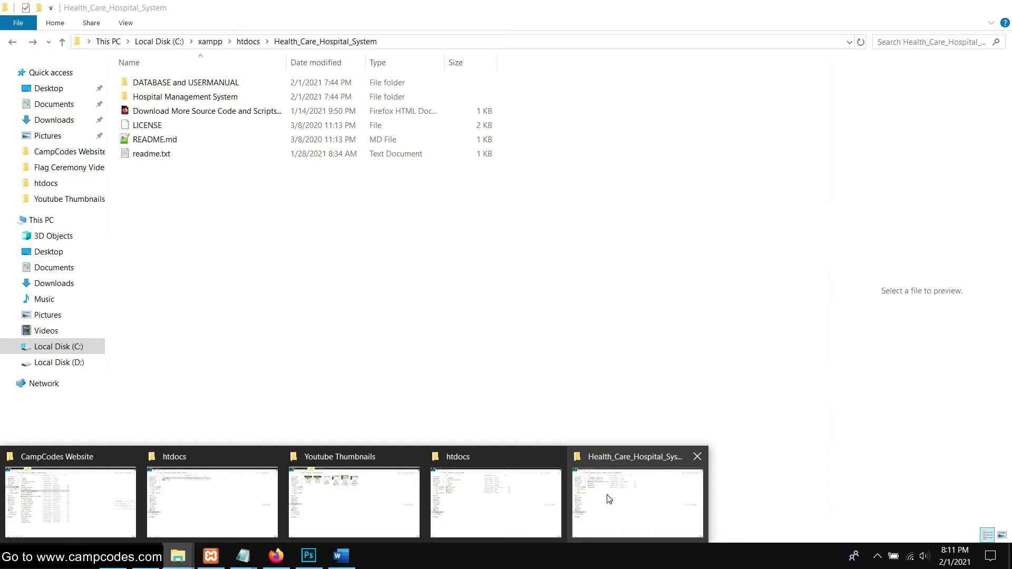
pyautogui.click(610, 499)
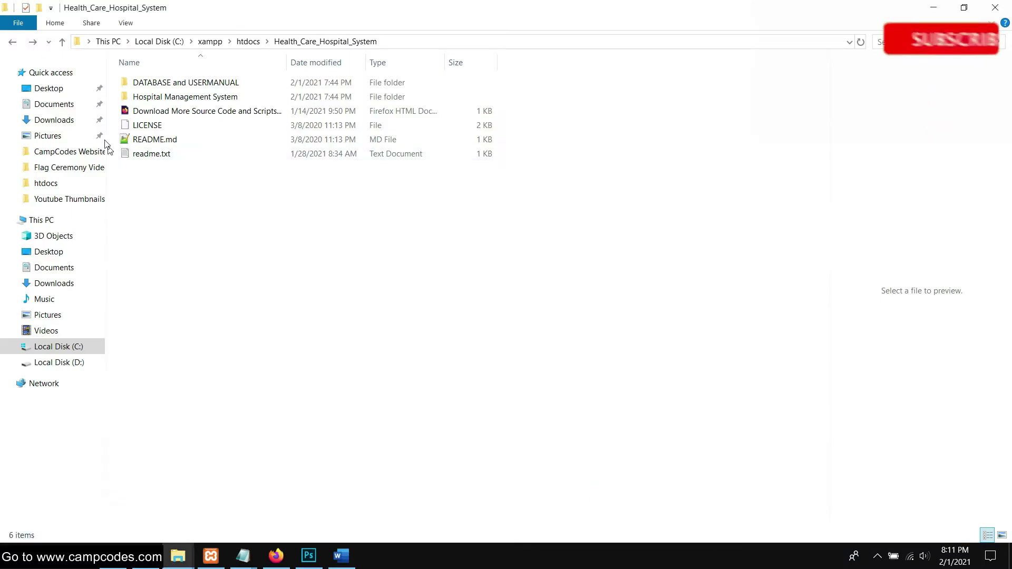
pyautogui.click(156, 156)
pyautogui.press('Up')
pyautogui.click(156, 160)
pyautogui.doubleClick(156, 160)
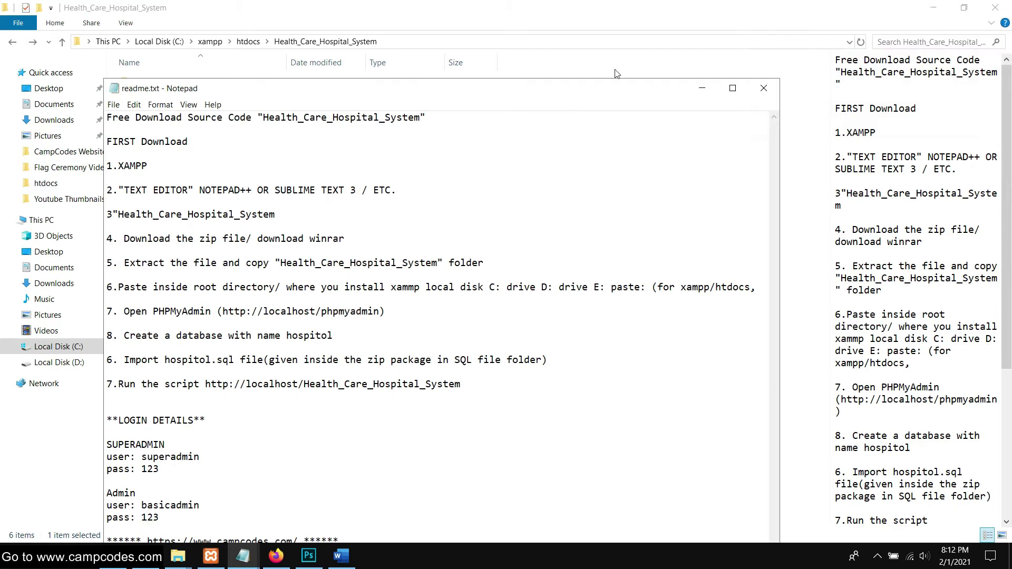
pyautogui.click(734, 88)
# Copy the super-admin username from the login details and return to the Firefox login page
pyautogui.click(5, 380)
pyautogui.tripleClick(110, 373)
pyautogui.click(68, 378)
pyautogui.moveTo(112, 373); pyautogui.dragTo(38, 372)
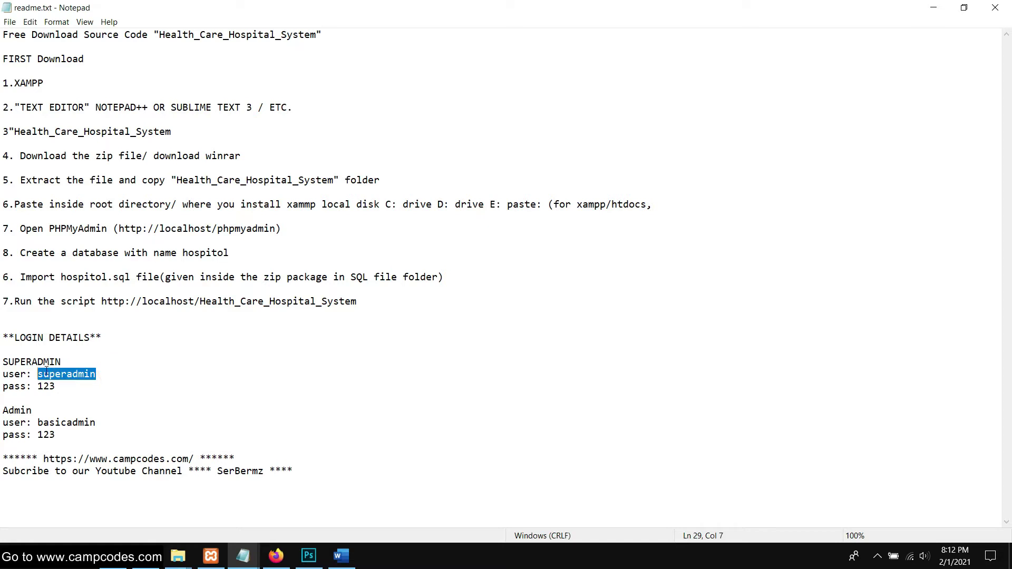
pyautogui.rightClick(46, 370)
pyautogui.click(87, 230)
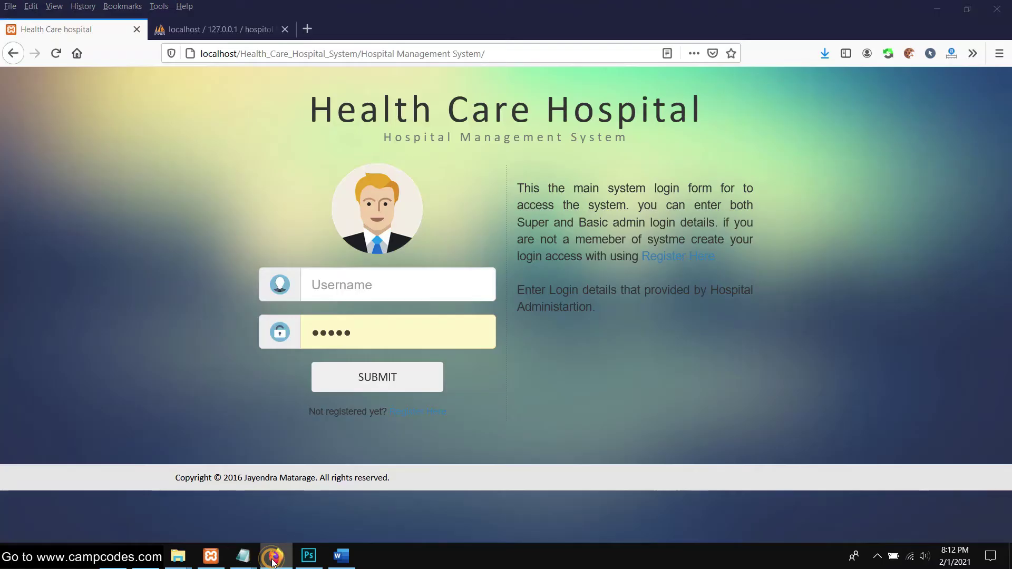
pyautogui.click(276, 555)
pyautogui.click(368, 290)
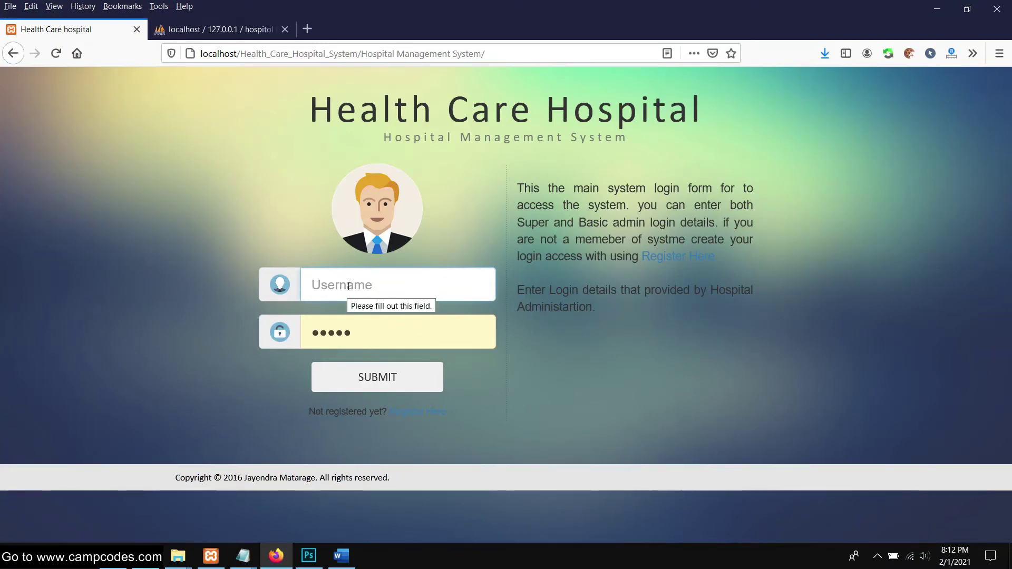
# Log in as superadmin with the admin password and let Firefox save the login
pyautogui.write('superadmin')
pyautogui.click(216, 241)
pyautogui.doubleClick(374, 334)
pyautogui.write('adm')
pyautogui.click(387, 383)
pyautogui.click(269, 166)
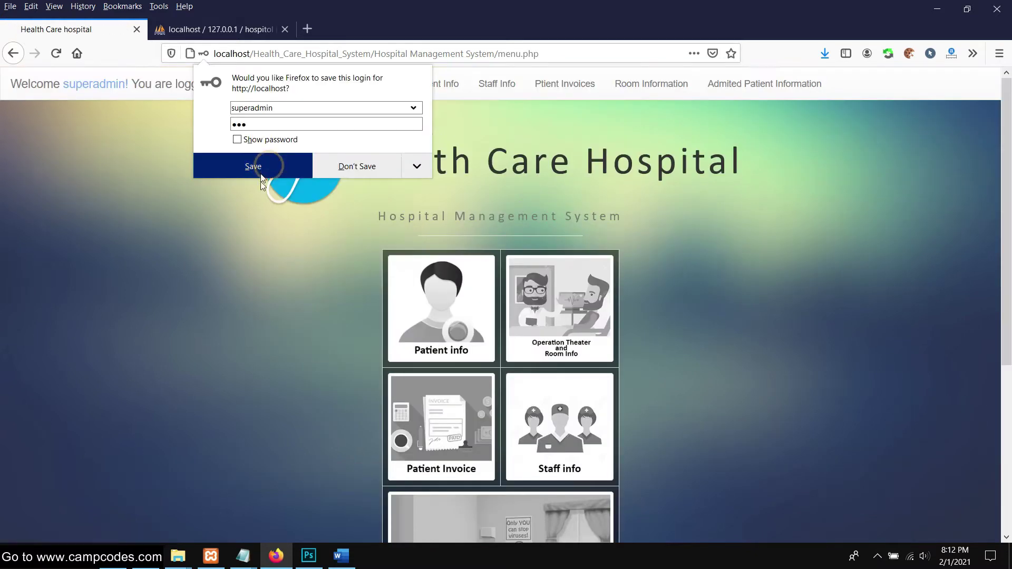
# Browse the dashboard, then open the Room Availability page listing Rooms 1–10
pyautogui.scroll(-5, 324, 244)
pyautogui.scroll(-2, 324, 246)
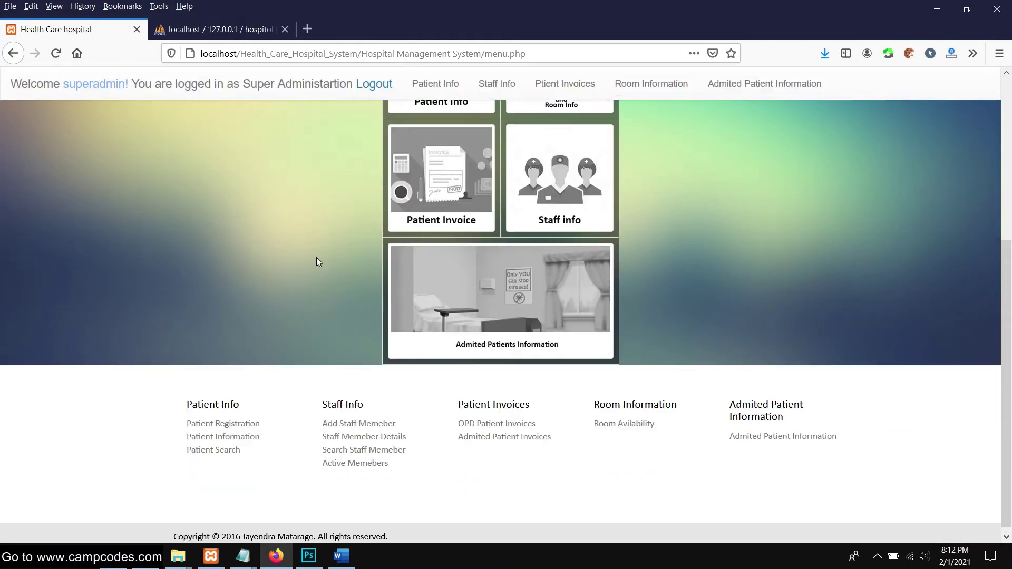
pyautogui.scroll(5, 314, 264)
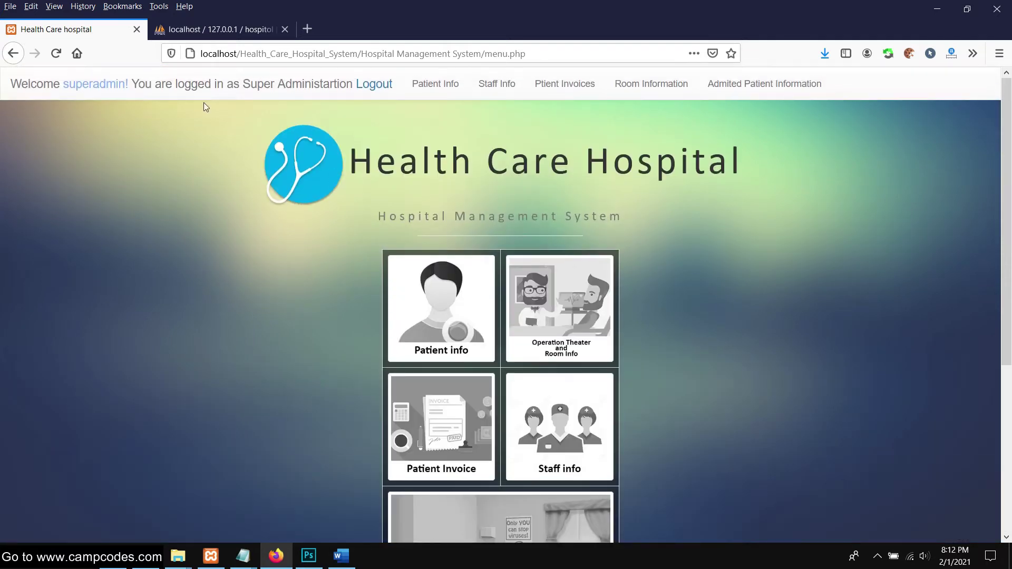
pyautogui.moveTo(310, 83); pyautogui.dragTo(339, 84)
pyautogui.scroll(-5, 377, 223)
pyautogui.scroll(5, 377, 222)
pyautogui.scroll(-5, 574, 188)
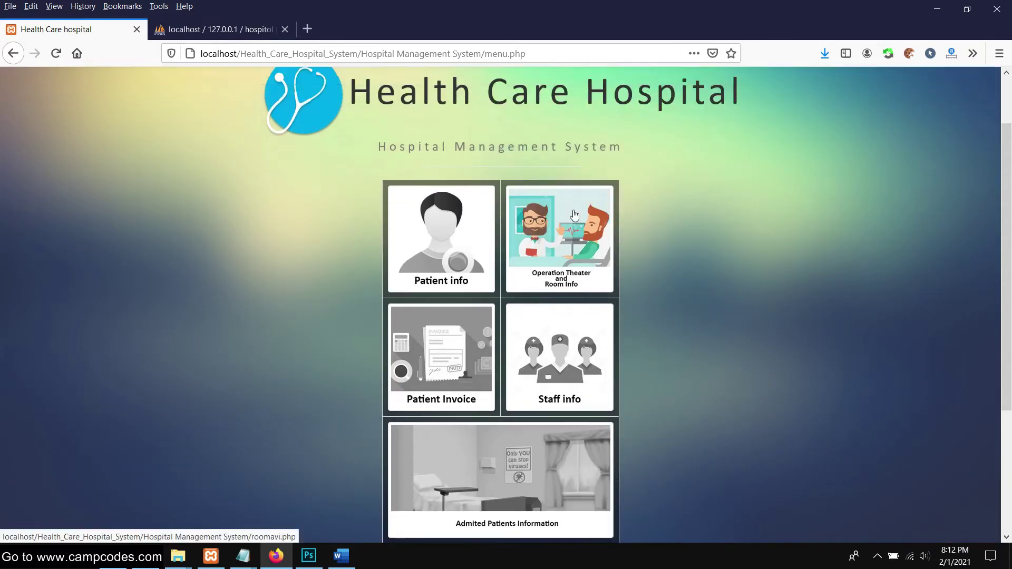
pyautogui.scroll(5, 470, 228)
pyautogui.scroll(-3, 486, 211)
pyautogui.scroll(3, 501, 243)
pyautogui.scroll(-1, 519, 232)
pyautogui.scroll(1, 518, 232)
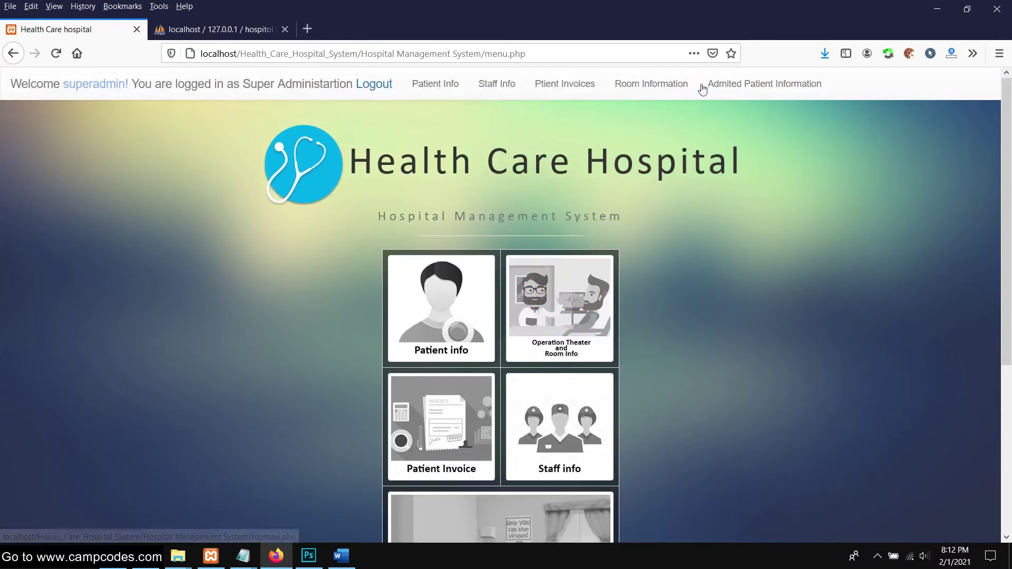
pyautogui.scroll(-3, 646, 194)
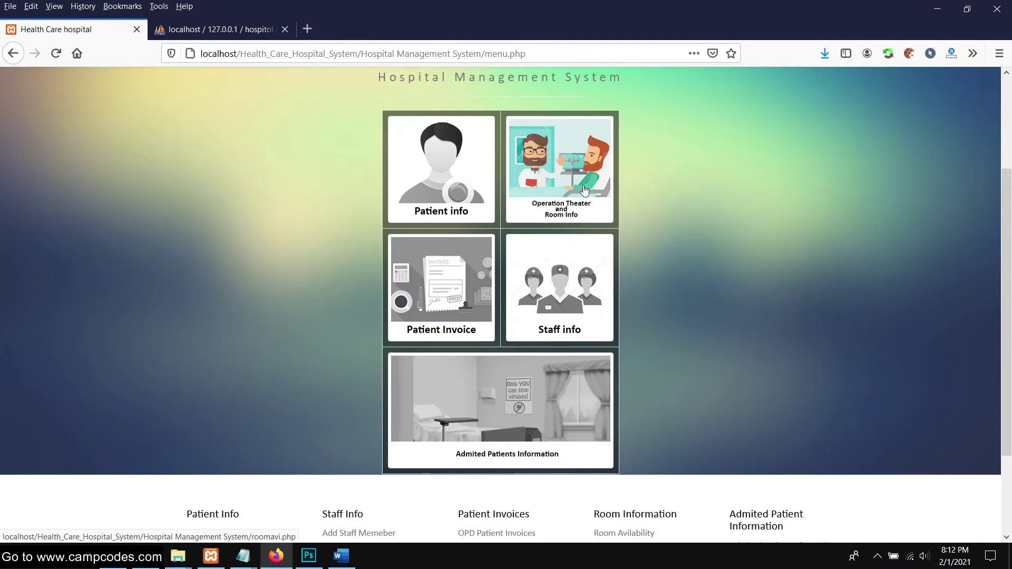
pyautogui.scroll(-3, 592, 332)
pyautogui.scroll(5, 646, 255)
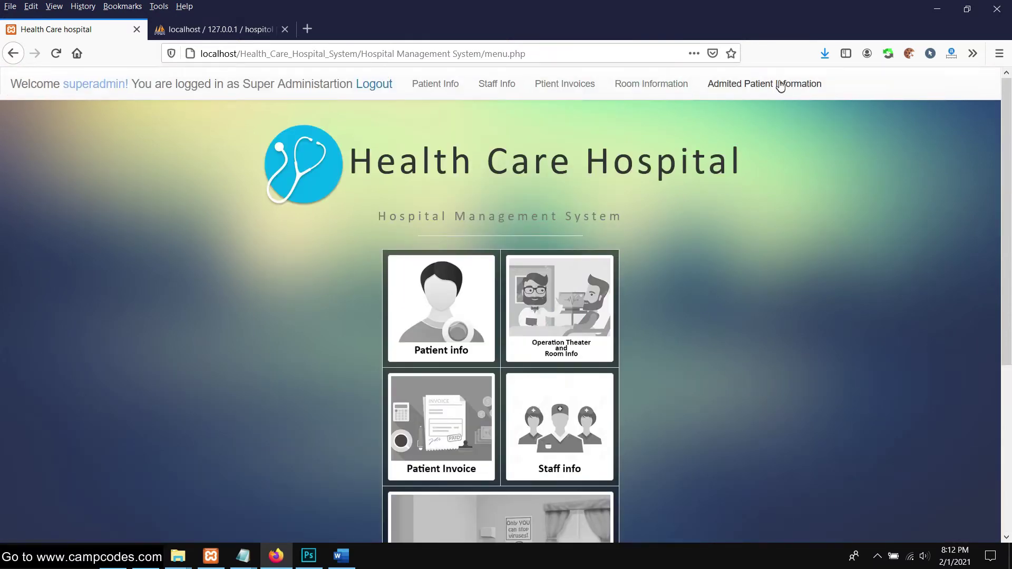
pyautogui.click(652, 84)
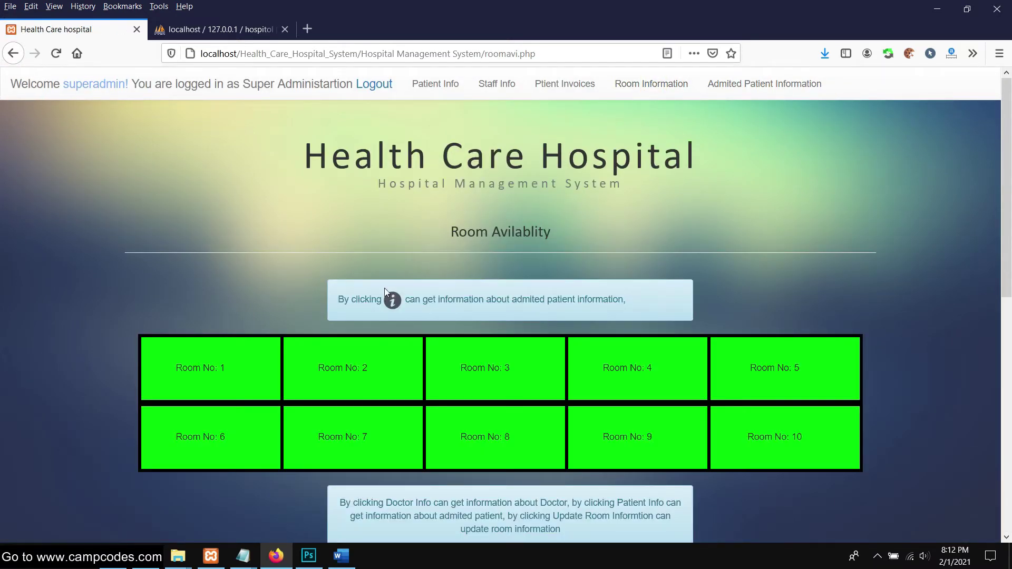
pyautogui.scroll(-5, 369, 306)
pyautogui.scroll(1, 323, 330)
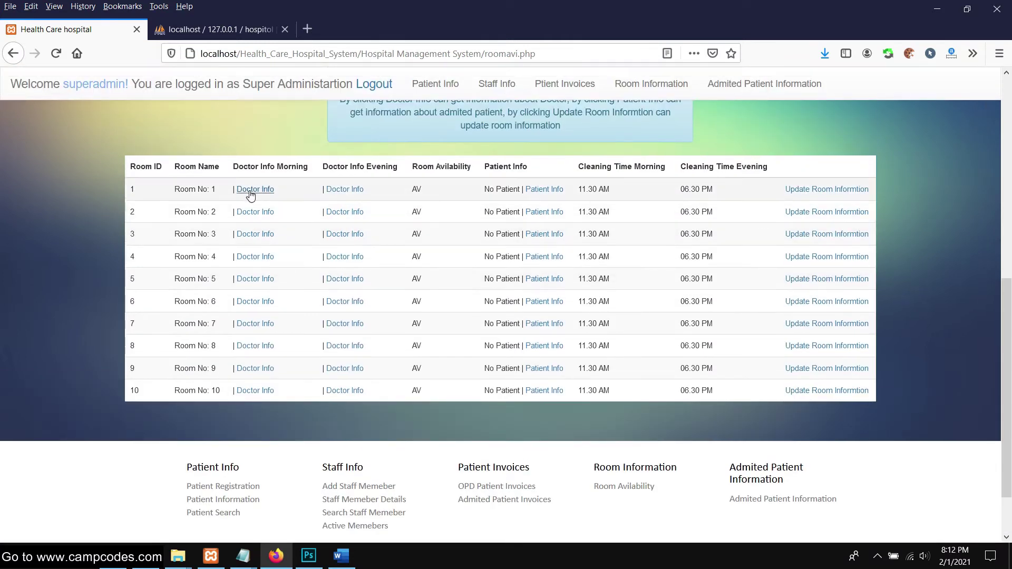
pyautogui.scroll(3, 334, 203)
# Open room 1's morning Doctor Info and inspect the empty OPD Doctor Information fields
pyautogui.click(254, 330)
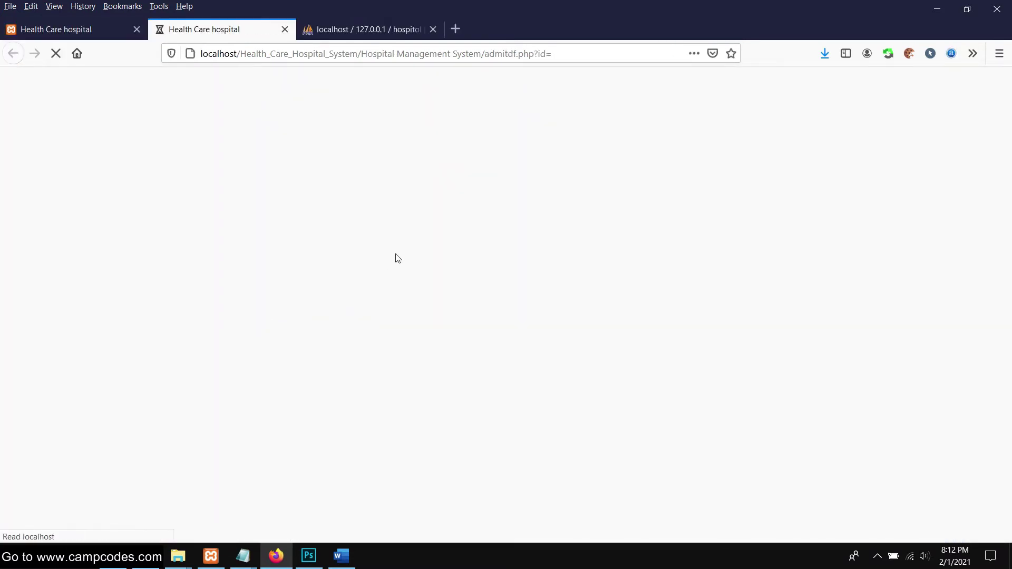
pyautogui.scroll(-4, 426, 269)
pyautogui.scroll(3, 416, 267)
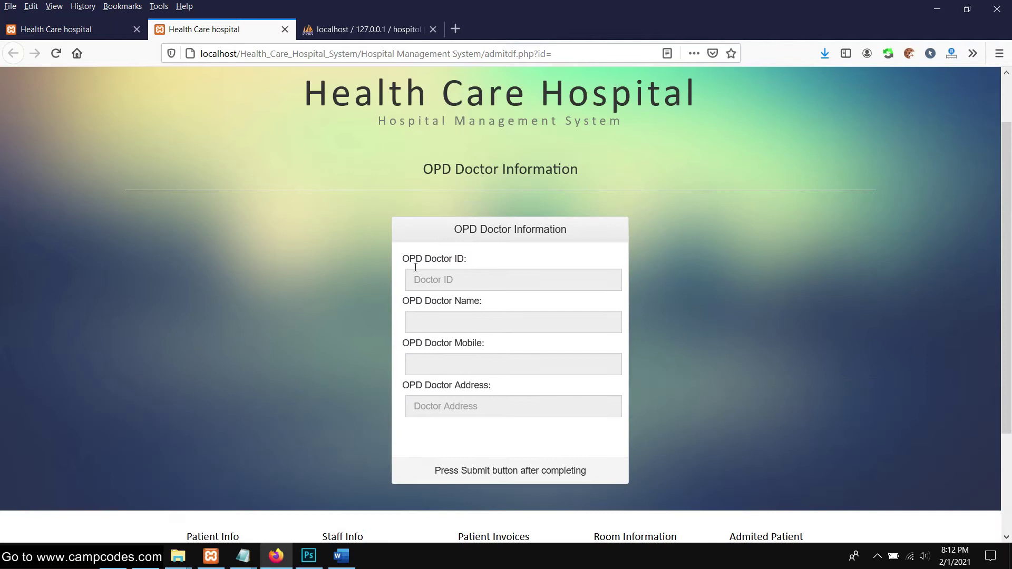
pyautogui.scroll(-2, 510, 422)
pyautogui.click(529, 402)
pyautogui.click(437, 337)
pyautogui.click(456, 194)
pyautogui.click(449, 206)
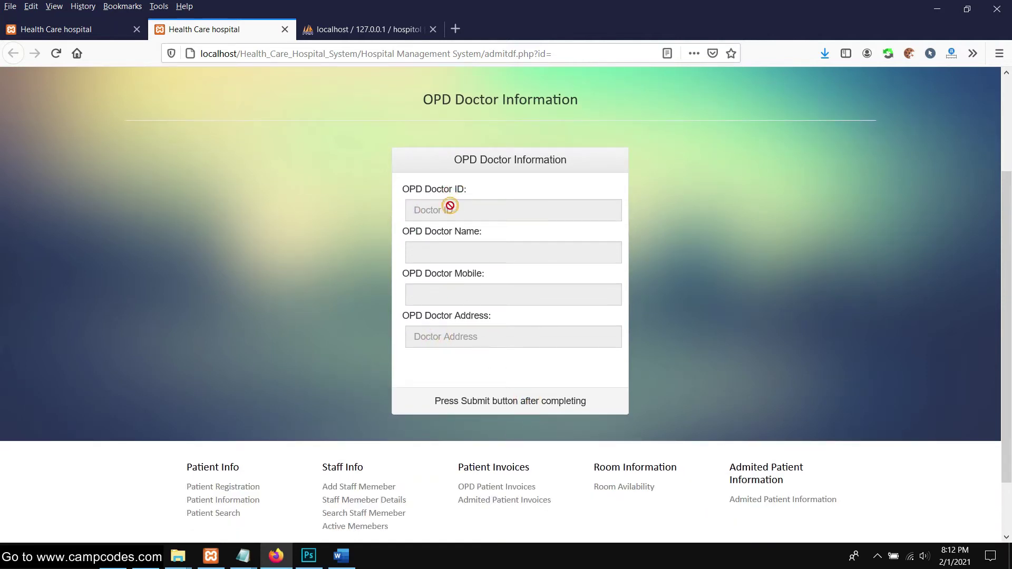
pyautogui.scroll(3, 458, 238)
pyautogui.scroll(-5, 475, 227)
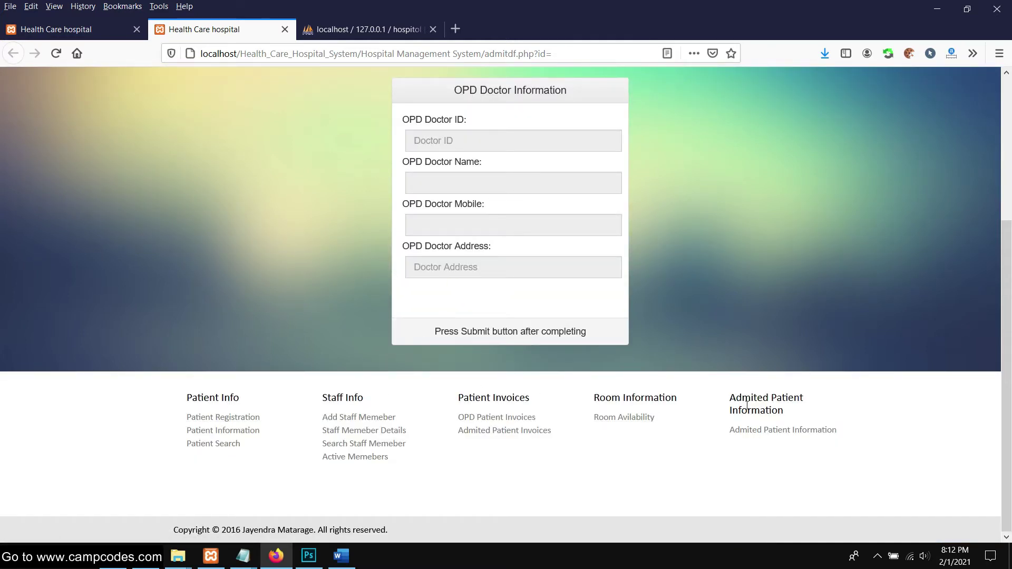
pyautogui.scroll(3, 707, 243)
pyautogui.scroll(-3, 660, 194)
# Try the footer Room Avilability link to get back to the room listing
pyautogui.click(619, 418)
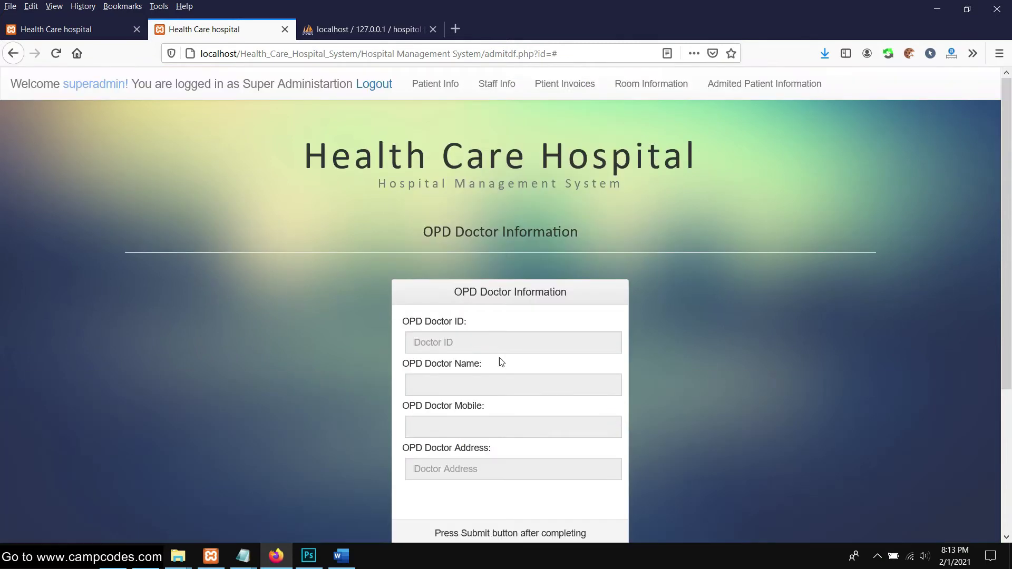
pyautogui.scroll(-3, 499, 361)
pyautogui.click(477, 330)
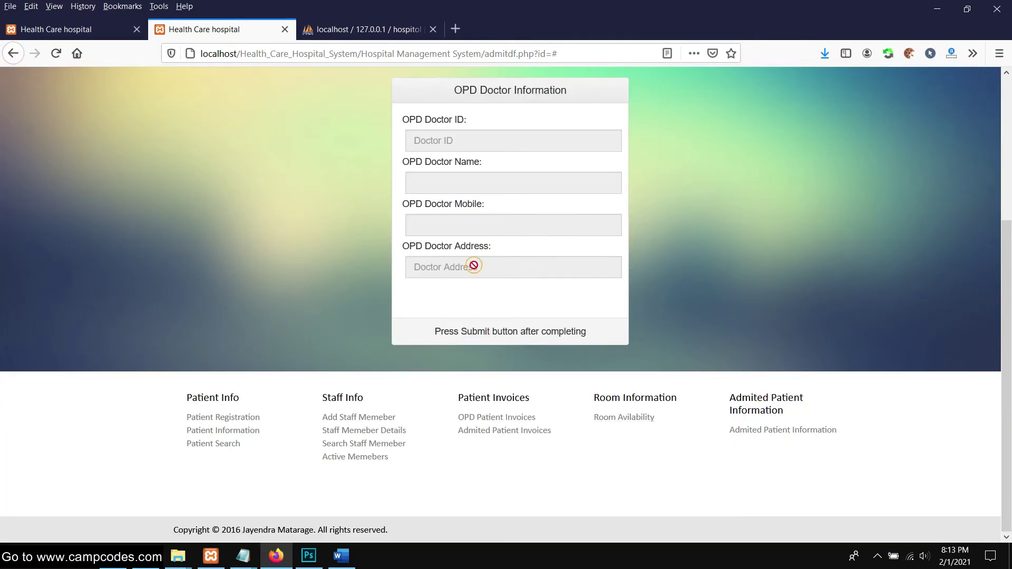
pyautogui.scroll(3, 428, 135)
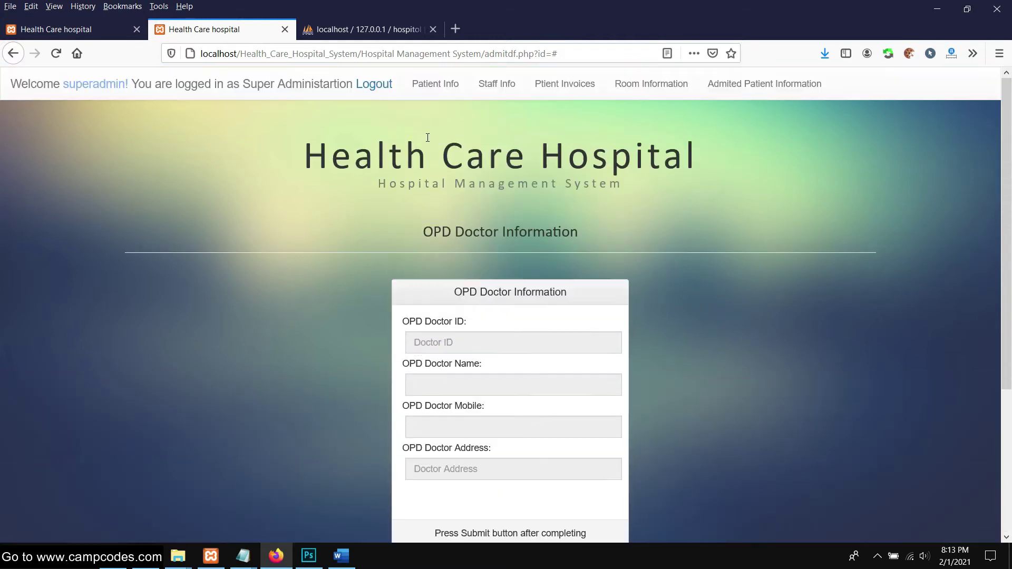
pyautogui.click(425, 84)
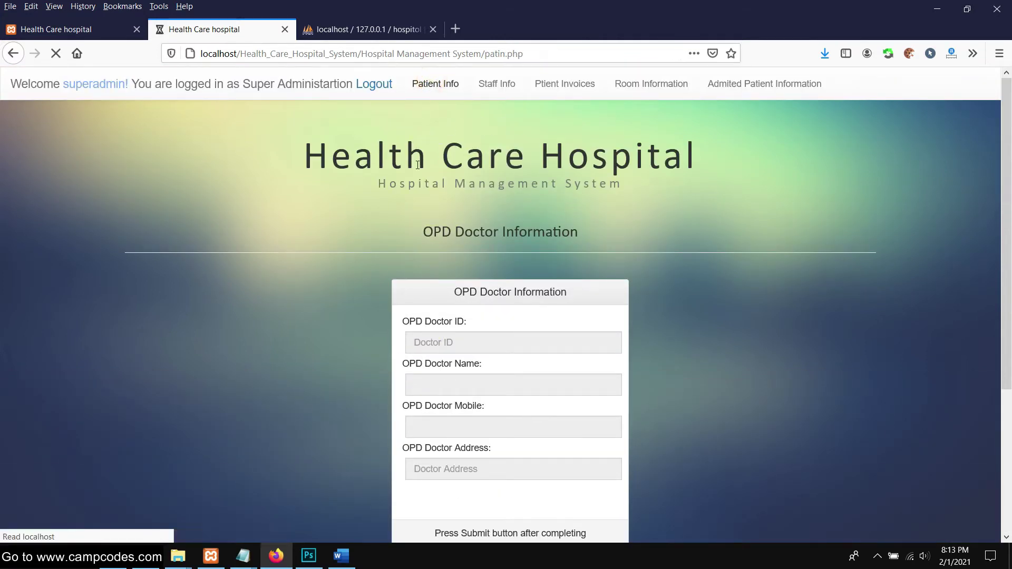
pyautogui.scroll(-8, 232, 284)
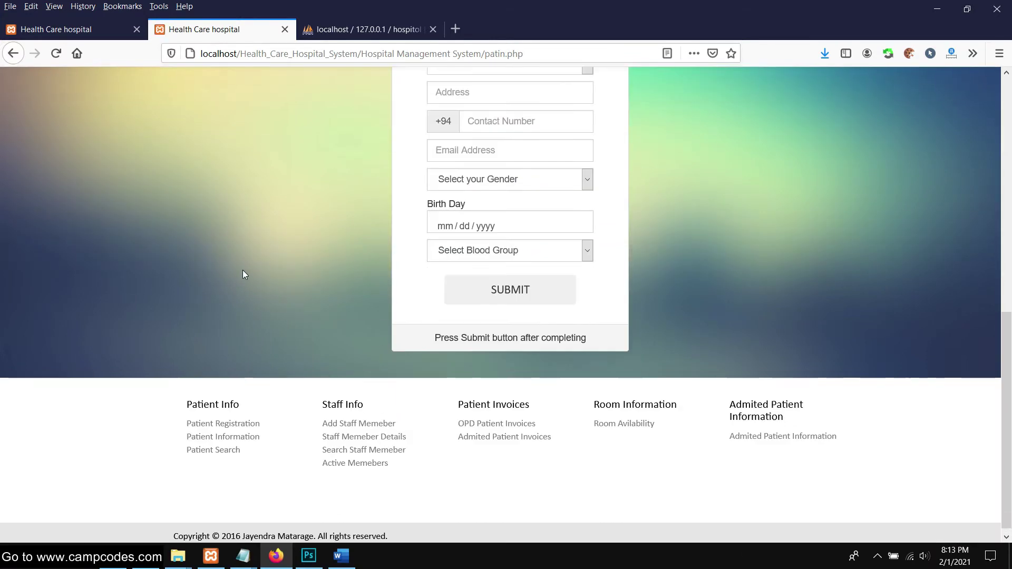
pyautogui.scroll(2, 266, 268)
pyautogui.click(562, 201)
pyautogui.click(229, 241)
pyautogui.scroll(-3, 239, 285)
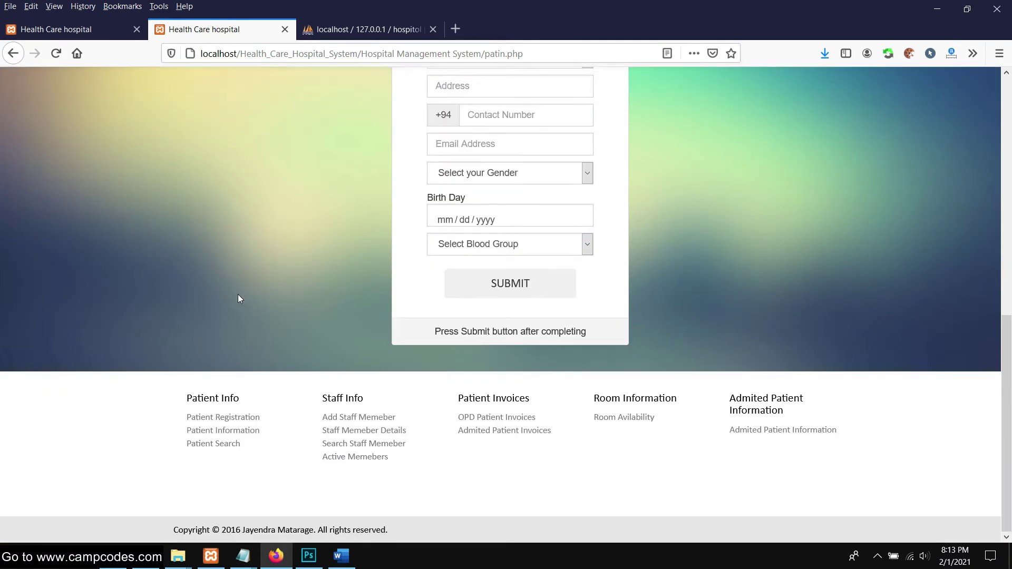
pyautogui.scroll(9, 239, 294)
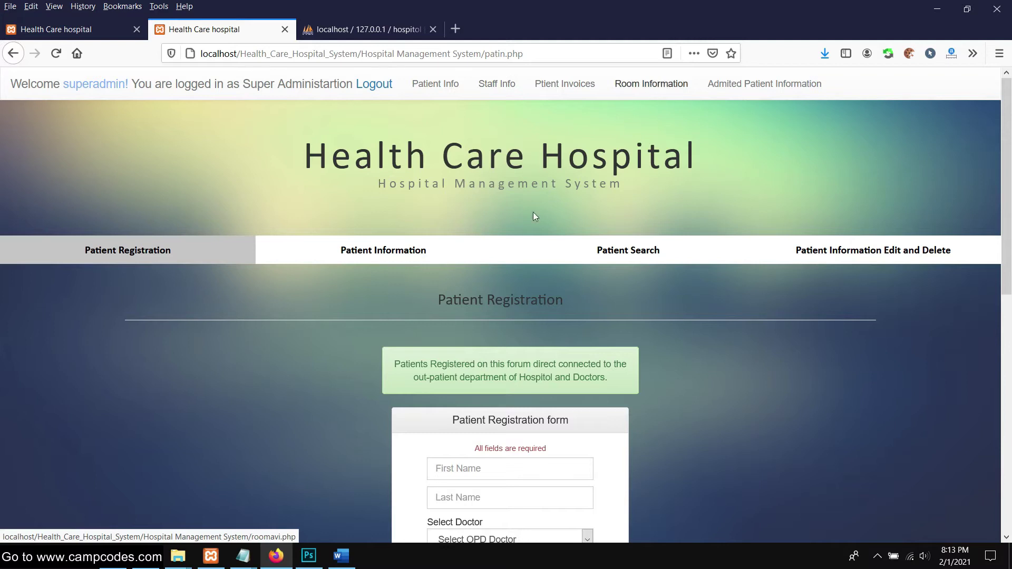
pyautogui.scroll(-10, 533, 217)
pyautogui.click(488, 416)
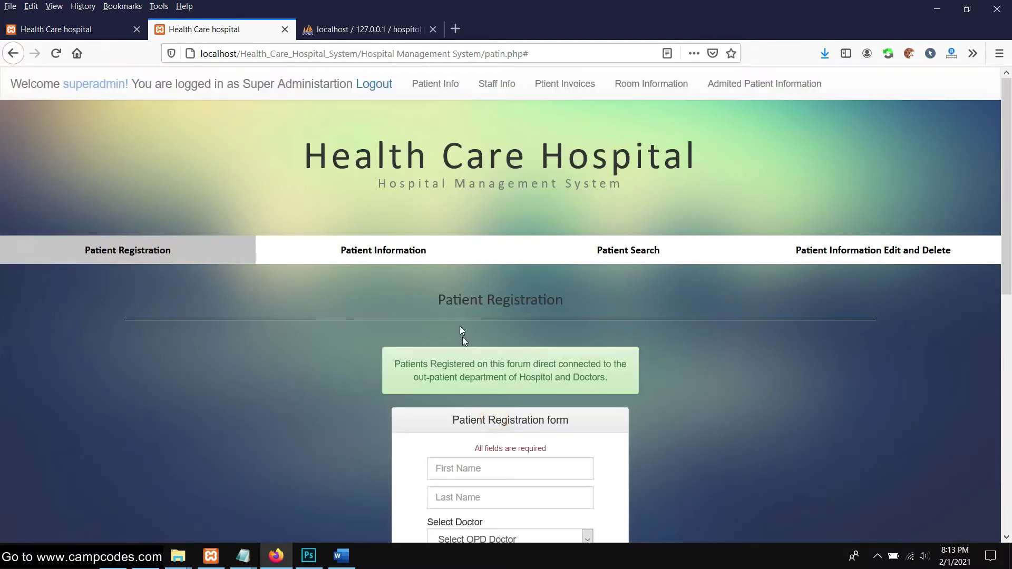
pyautogui.scroll(-2, 362, 318)
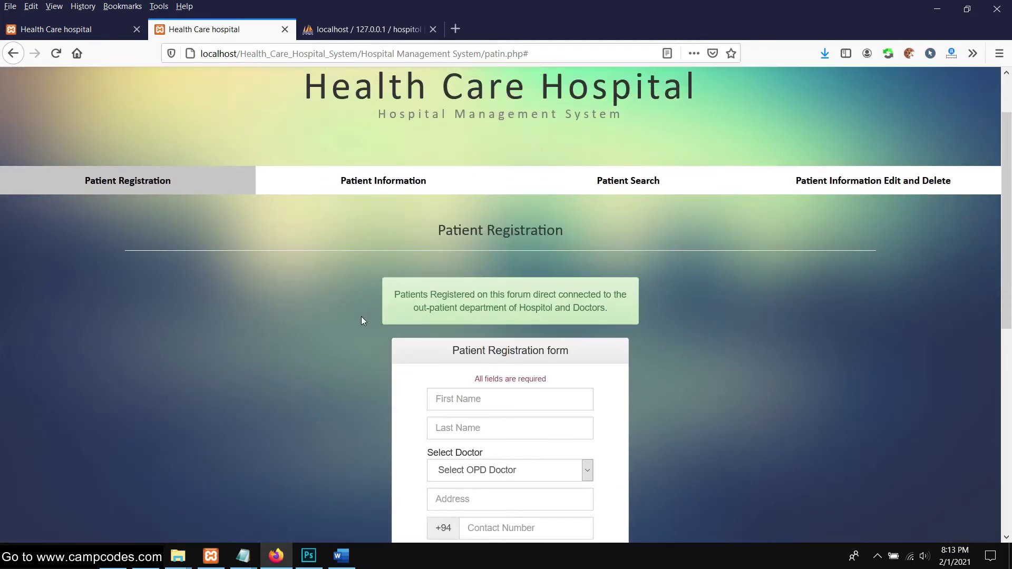
pyautogui.scroll(-1, 362, 321)
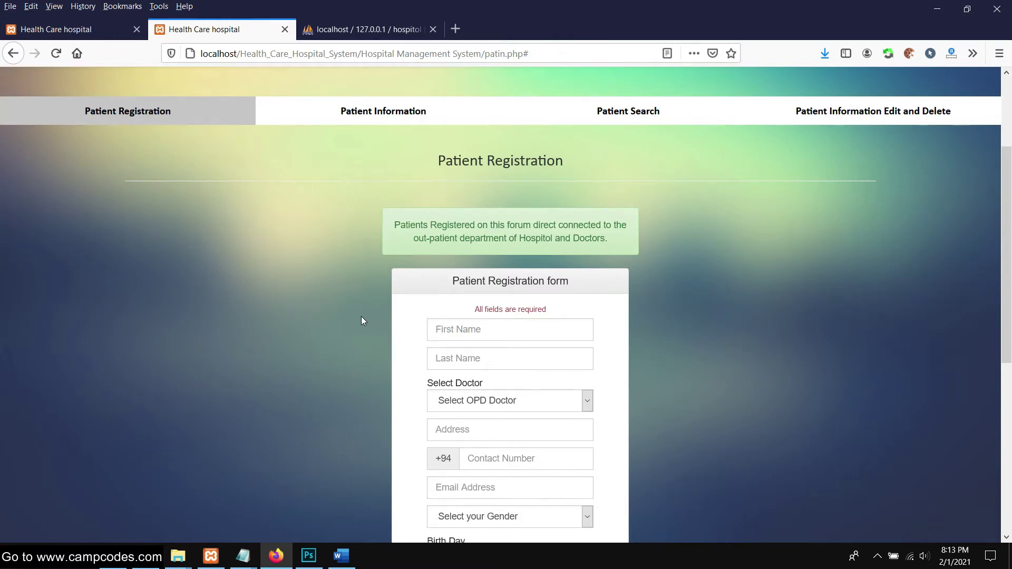
pyautogui.scroll(-6, 361, 320)
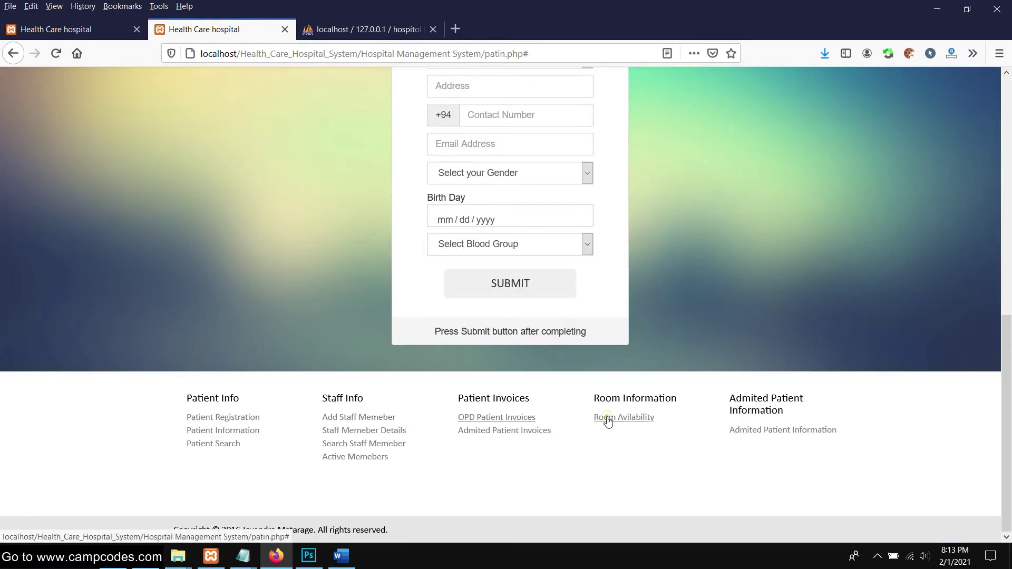
pyautogui.click(608, 418)
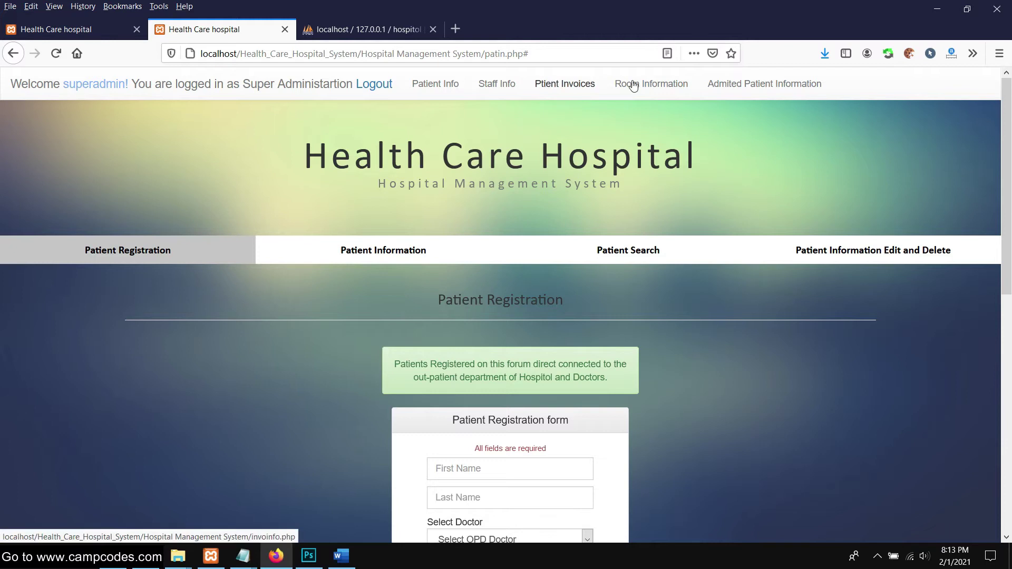
# Return to Room Availability and select room 1's morning Doctor Info entry
pyautogui.click(680, 84)
pyautogui.scroll(-1, 411, 243)
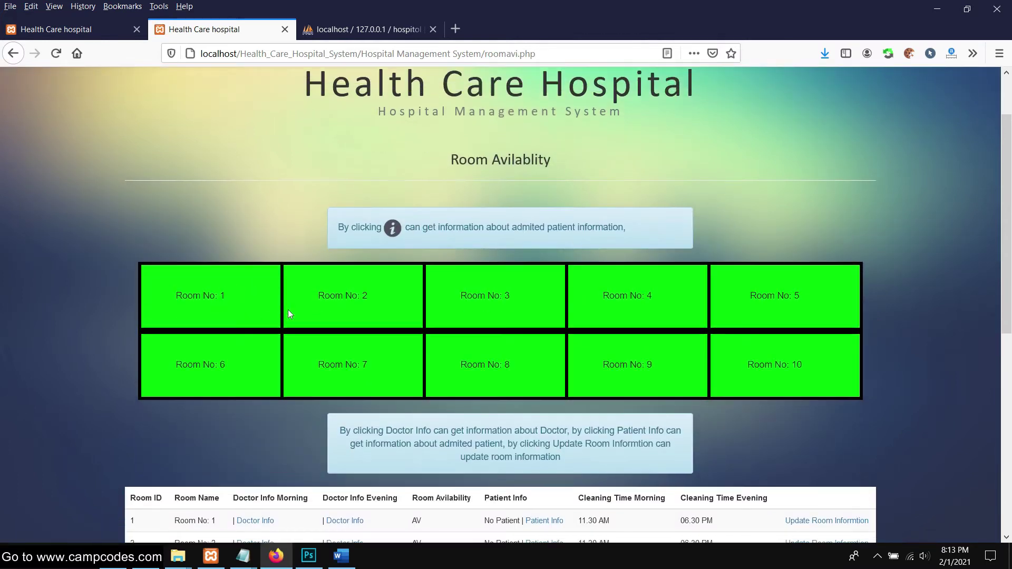
pyautogui.scroll(-1, 425, 351)
pyautogui.moveTo(417, 364); pyautogui.dragTo(614, 363)
pyautogui.scroll(-2, 219, 320)
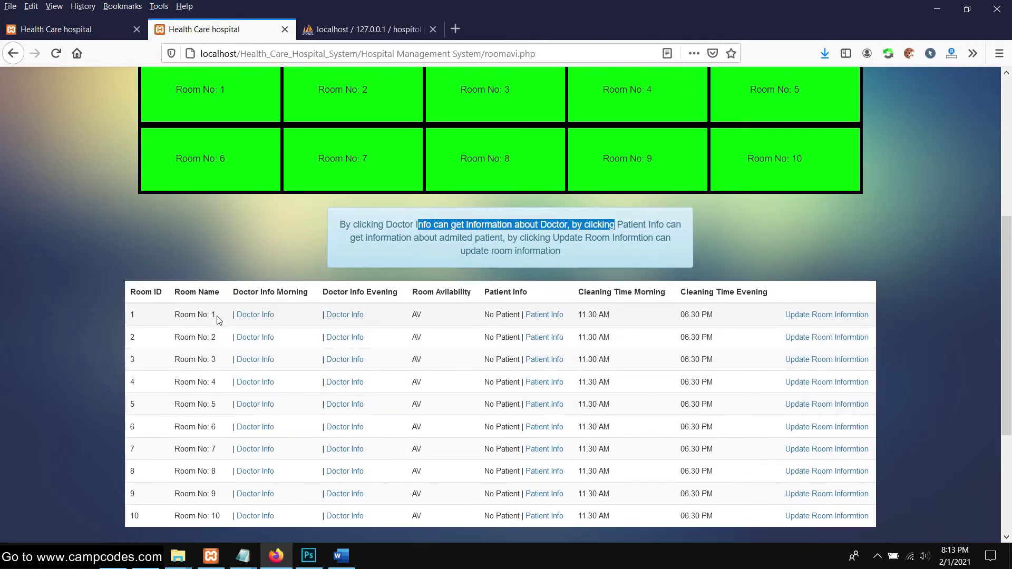
pyautogui.tripleClick(284, 322)
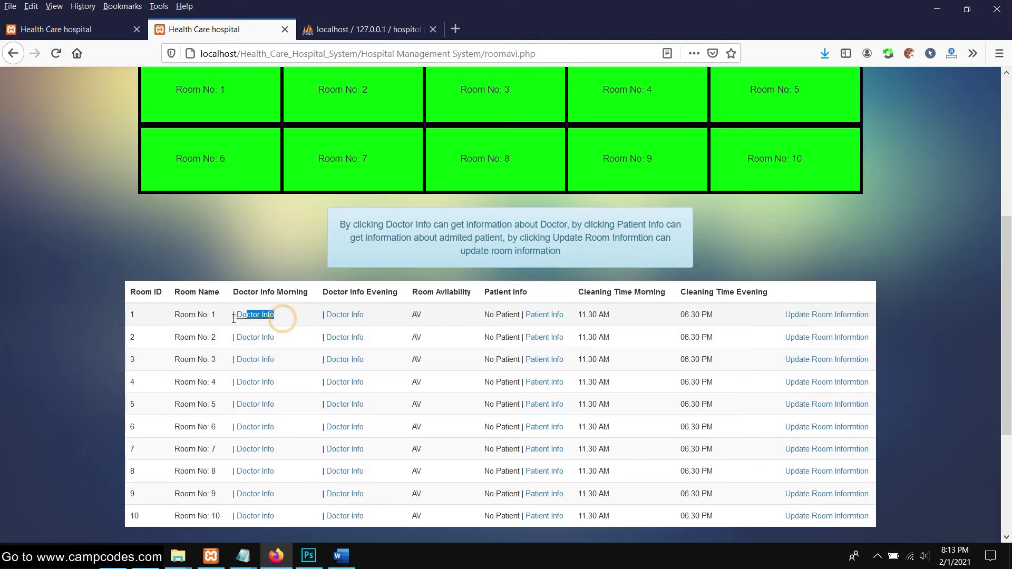
pyautogui.scroll(-3, 437, 316)
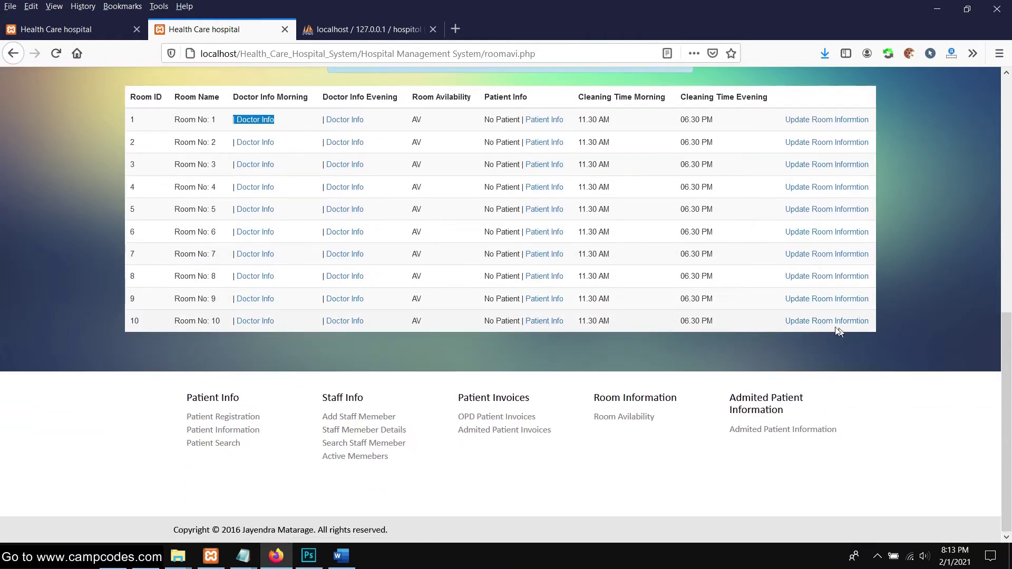
pyautogui.scroll(1, 812, 237)
# Open room 1's update form, review the doctor choices, submit, and dismiss the morning-doctor warning
pyautogui.click(821, 191)
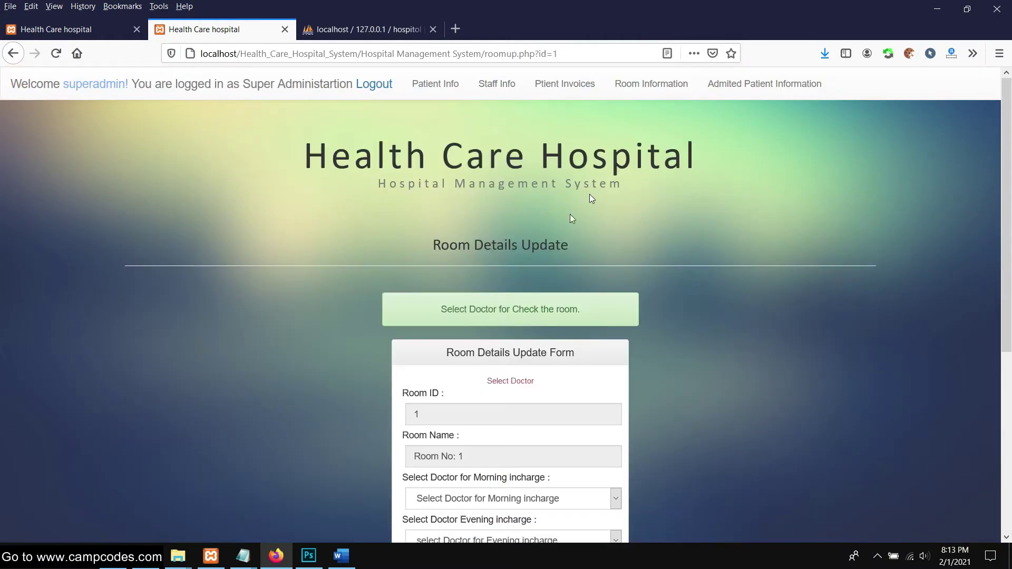
pyautogui.scroll(-2, 533, 293)
pyautogui.scroll(-1, 527, 316)
pyautogui.click(557, 293)
pyautogui.click(556, 293)
pyautogui.click(499, 337)
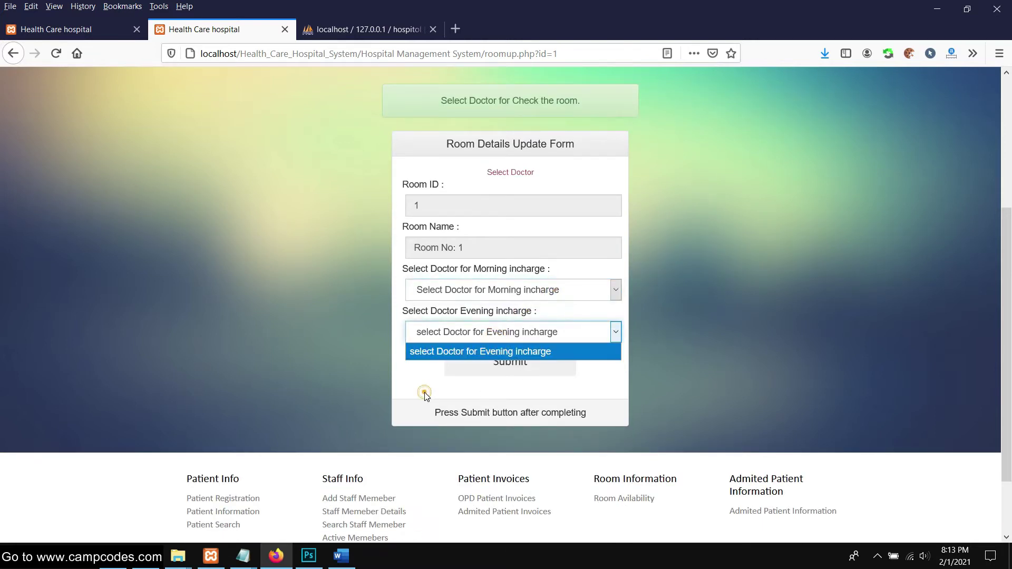
pyautogui.click(426, 395)
pyautogui.click(506, 362)
pyautogui.click(460, 295)
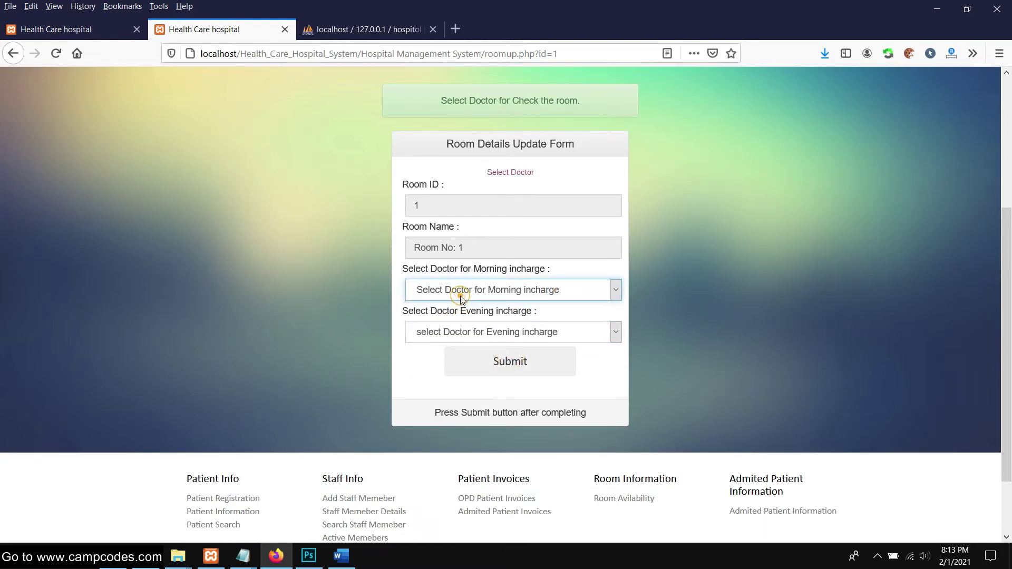
# Leave the room update form without picking a doctor and go to Ptient Invoices
pyautogui.scroll(-3, 431, 327)
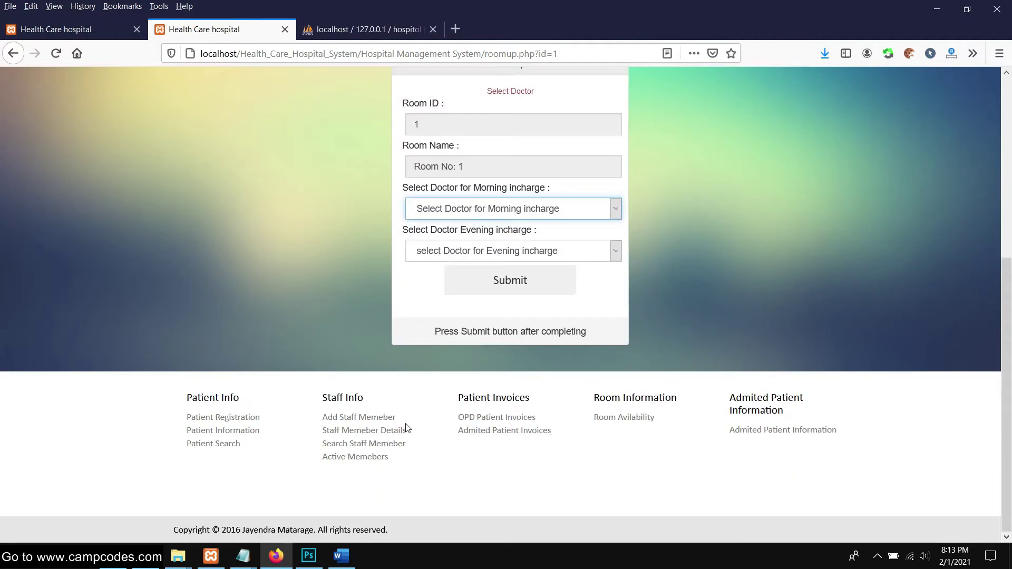
pyautogui.click(373, 417)
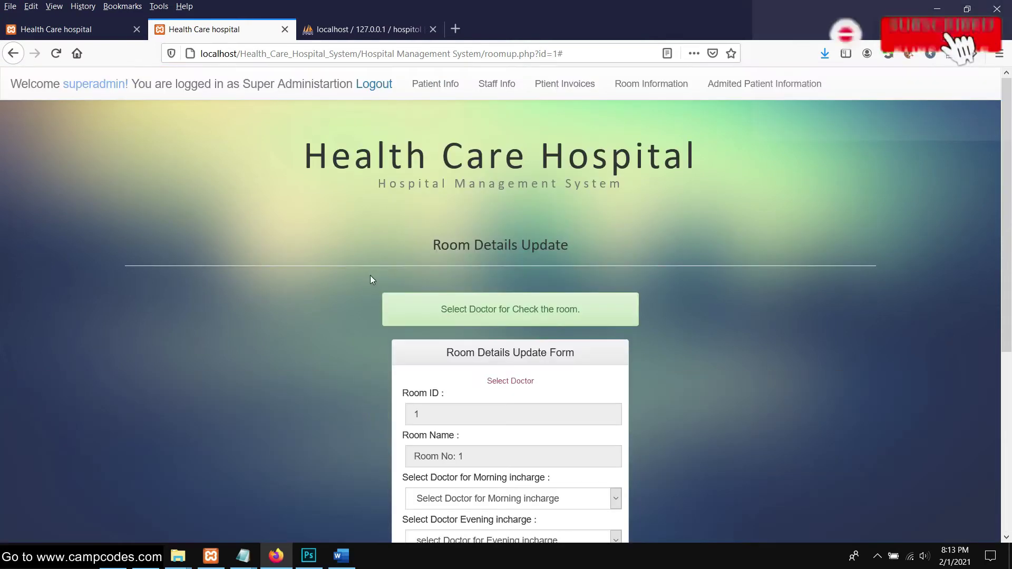
pyautogui.scroll(-5, 371, 280)
pyautogui.click(471, 317)
pyautogui.click(538, 357)
pyautogui.click(537, 357)
pyautogui.scroll(-5, 487, 361)
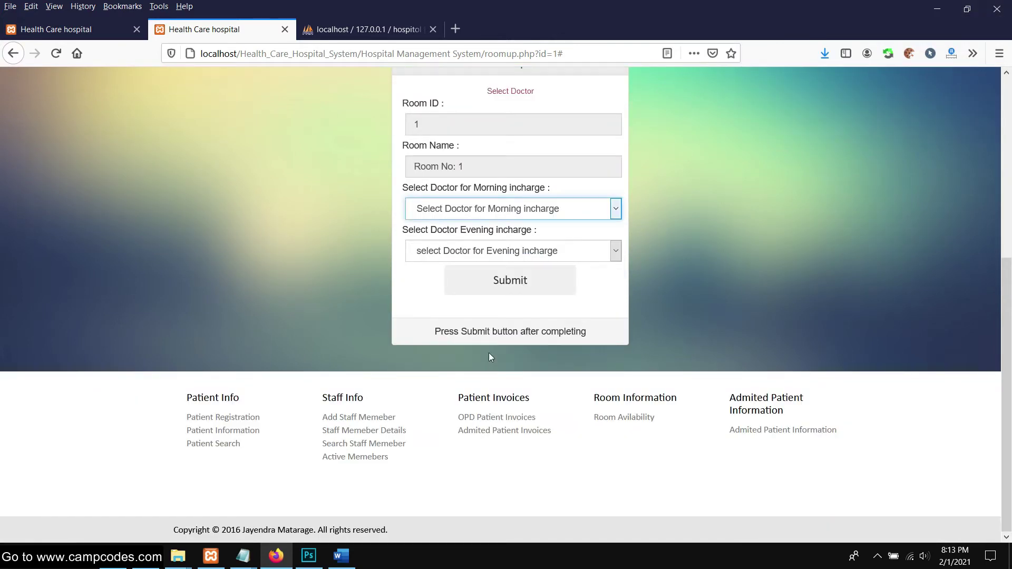
pyautogui.scroll(10, 448, 211)
pyautogui.click(13, 53)
pyautogui.scroll(10, 600, 211)
pyautogui.click(568, 85)
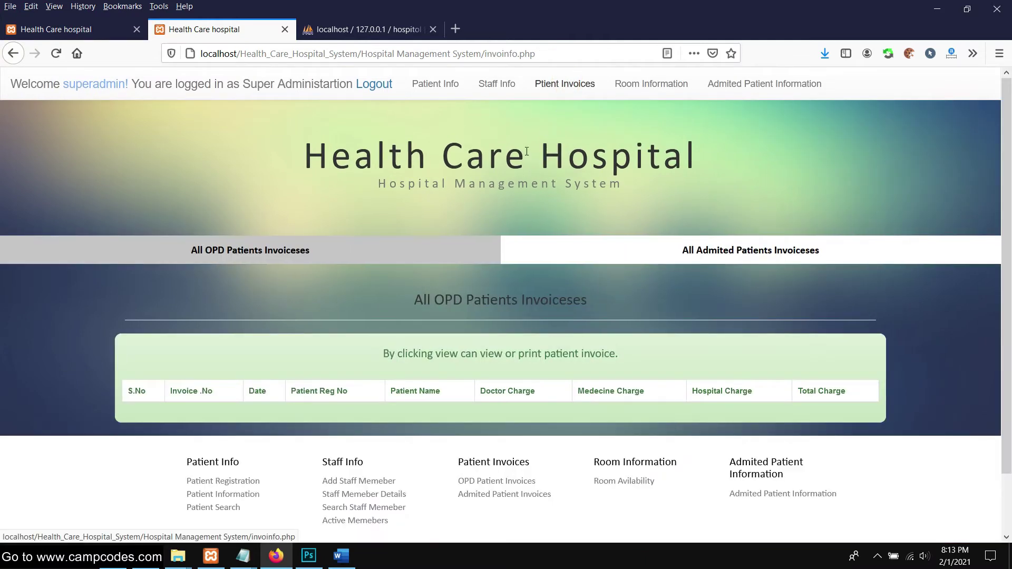
# Show the Admited Patients Invoiceses tab, which lists no invoices
pyautogui.scroll(-3, 479, 210)
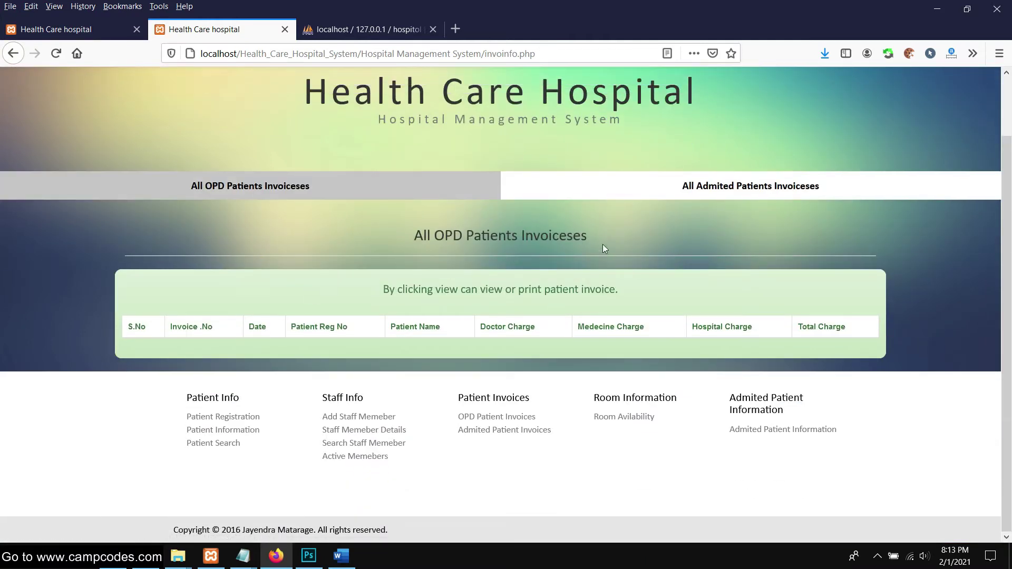
pyautogui.scroll(2, 612, 261)
pyautogui.click(655, 246)
pyautogui.scroll(-1, 374, 323)
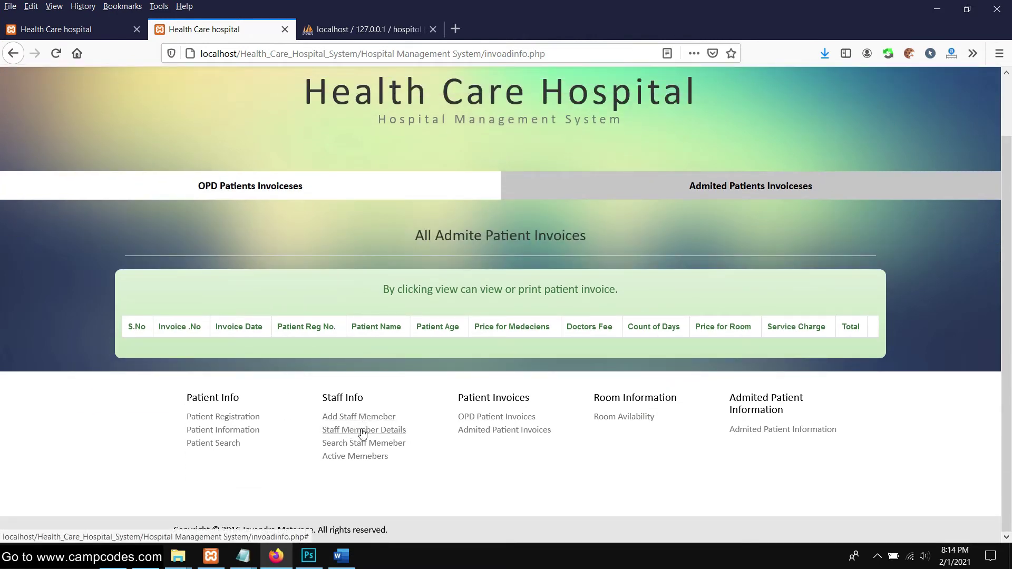
# Try the staff and patient search footer links, then open Patient Registration
pyautogui.click(361, 430)
pyautogui.scroll(-1, 417, 350)
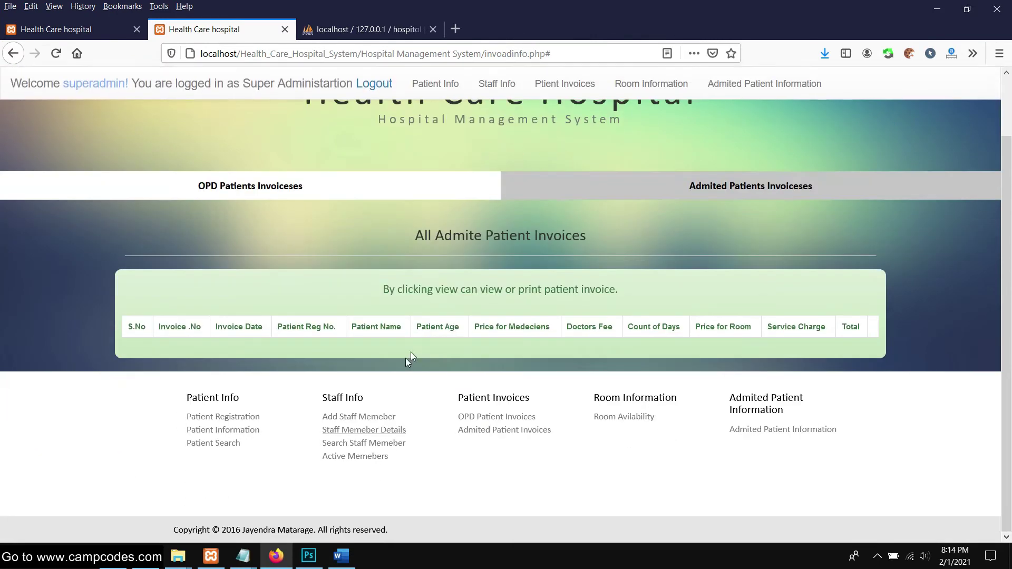
pyautogui.click(364, 444)
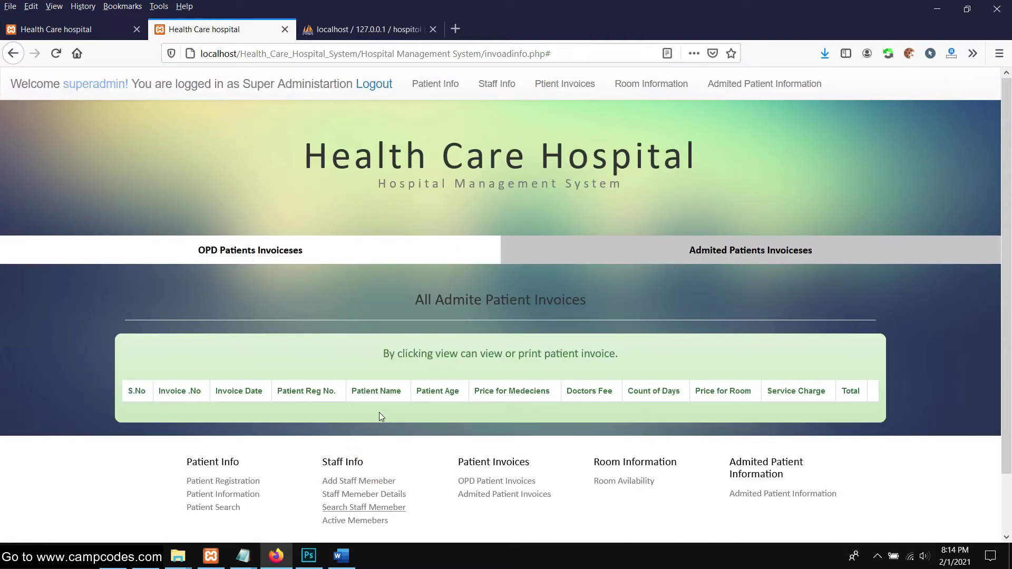
pyautogui.click(738, 259)
pyautogui.scroll(-1, 208, 422)
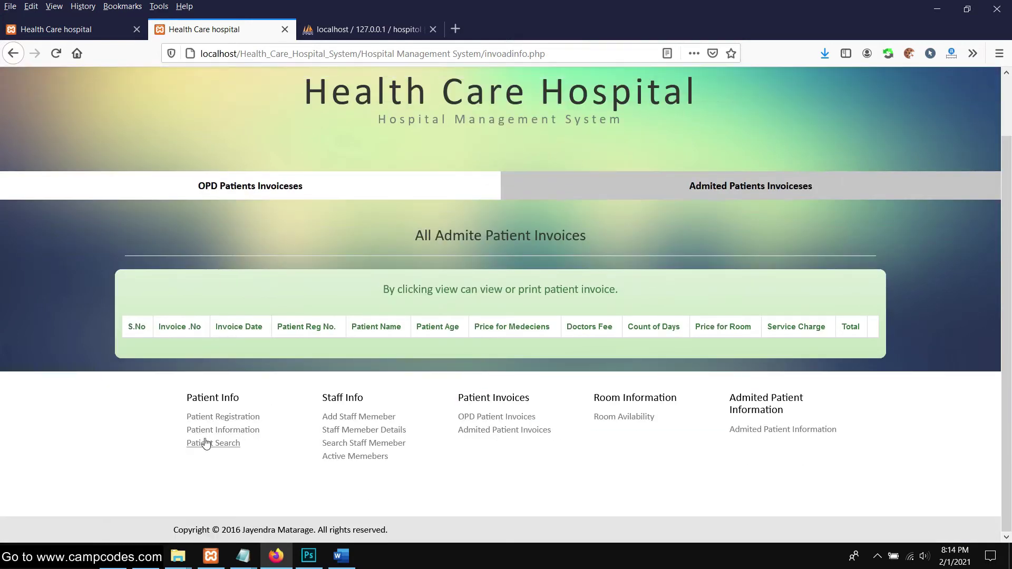
pyautogui.click(214, 430)
pyautogui.scroll(-1, 247, 423)
pyautogui.click(226, 446)
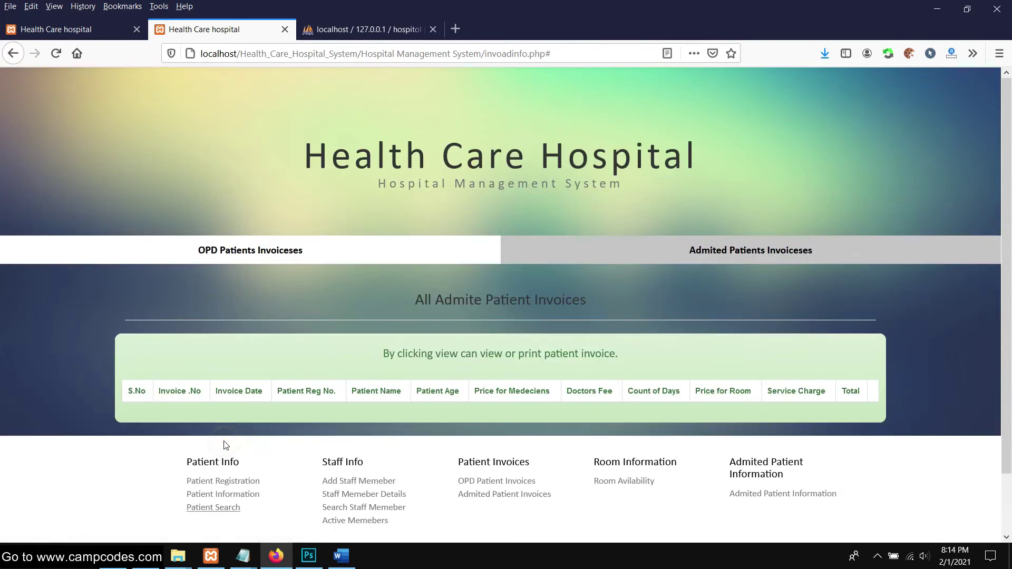
pyautogui.click(460, 86)
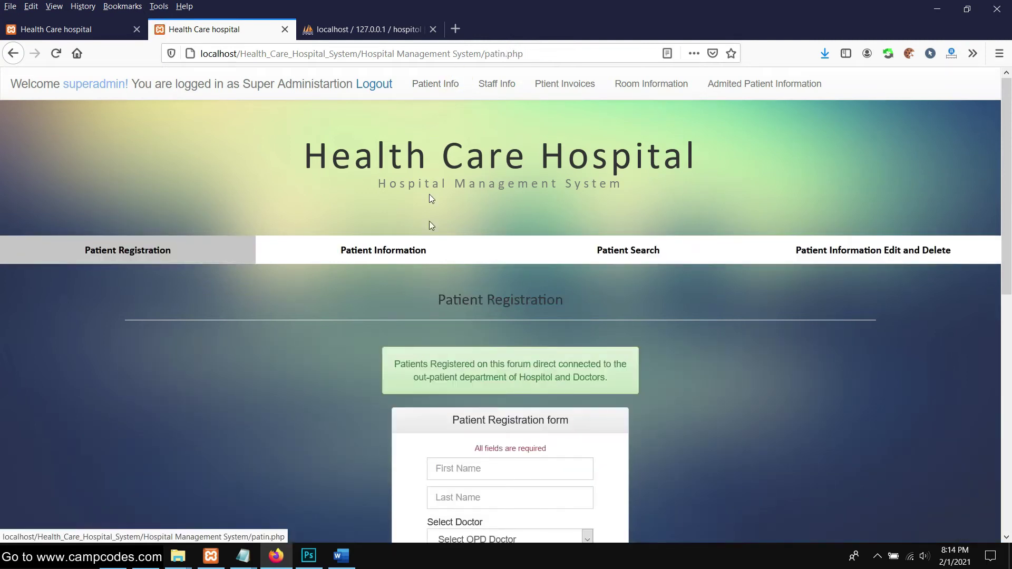
# Submit the still-empty Patient Registration form
pyautogui.scroll(-2, 552, 280)
pyautogui.click(510, 338)
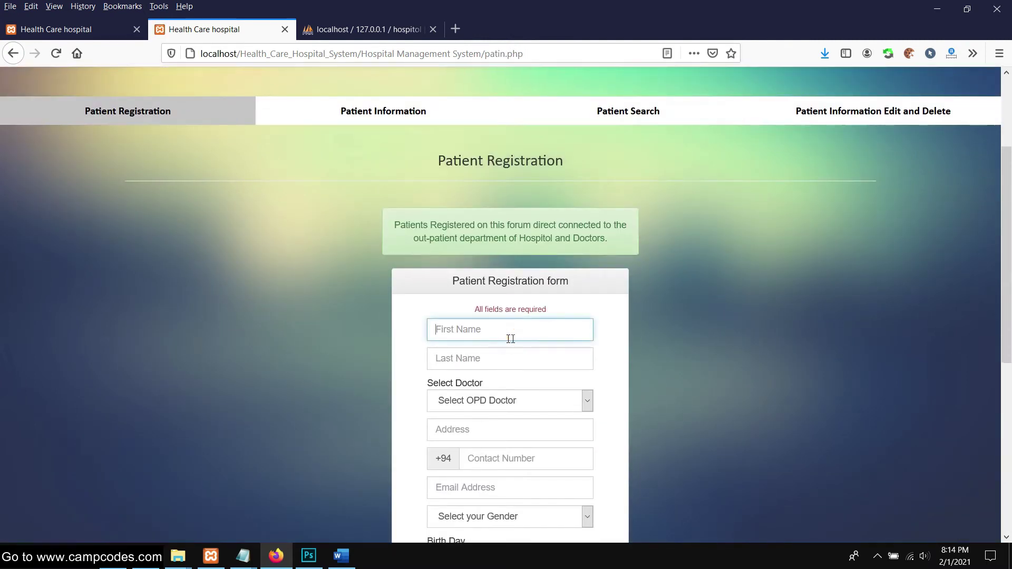
pyautogui.scroll(-4, 659, 277)
pyautogui.scroll(1, 677, 266)
pyautogui.scroll(-2, 612, 310)
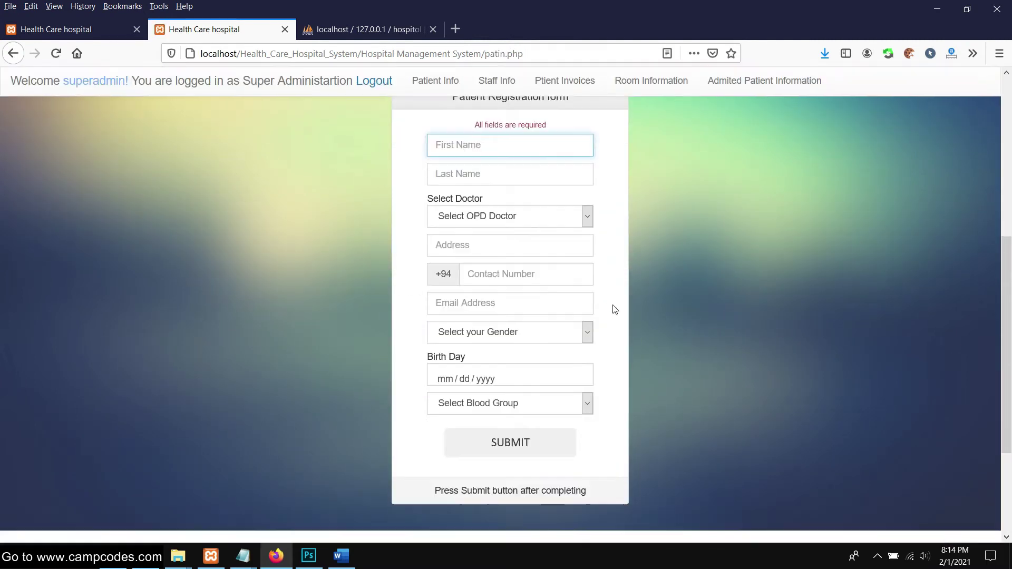
pyautogui.click(480, 419)
# Enter the patient's first and last name, address, contact number and e-mail address
pyautogui.click(481, 126)
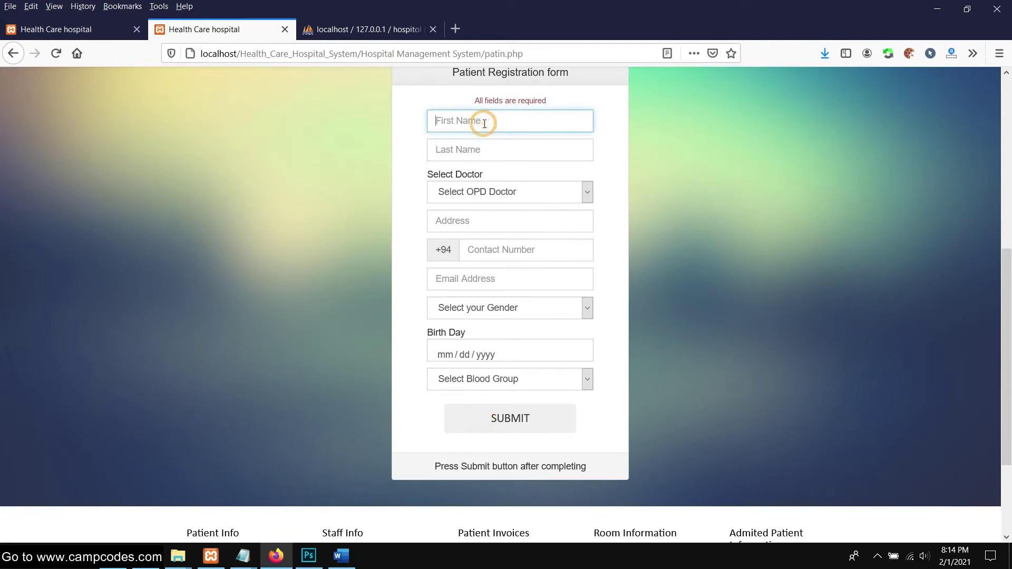
pyautogui.press('Tab')
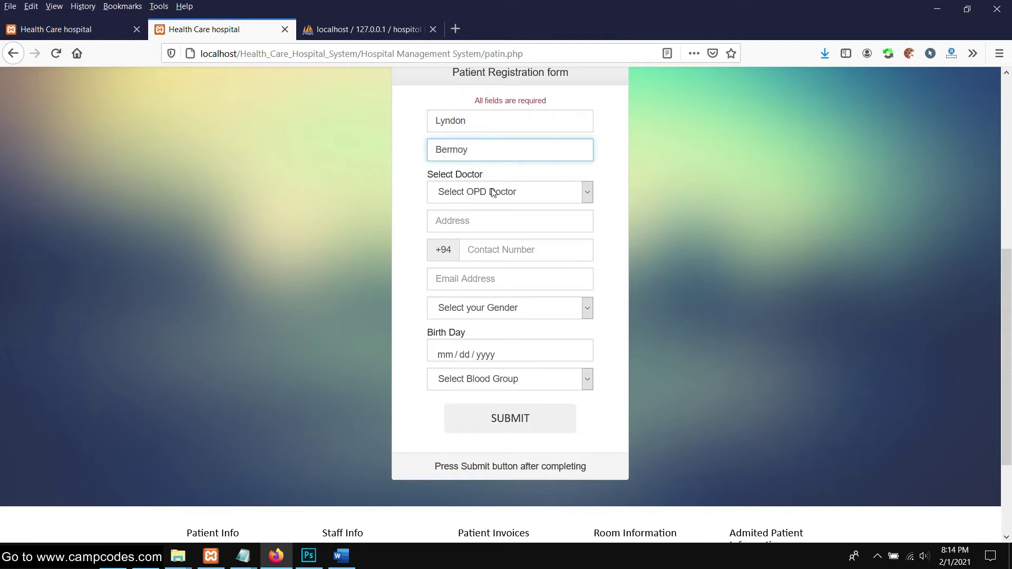
pyautogui.click(497, 223)
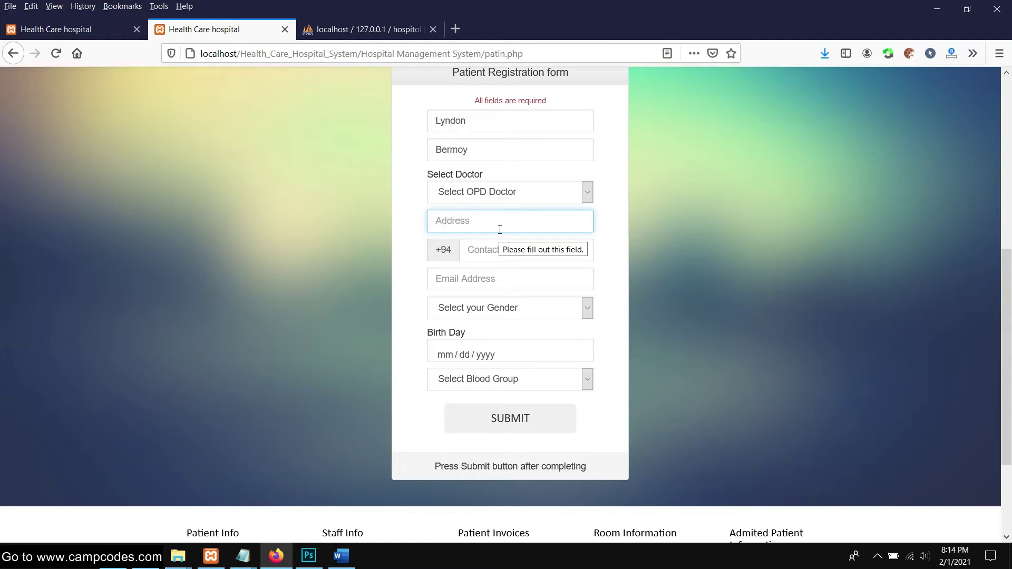
pyautogui.write('Philippines')
pyautogui.click(492, 256)
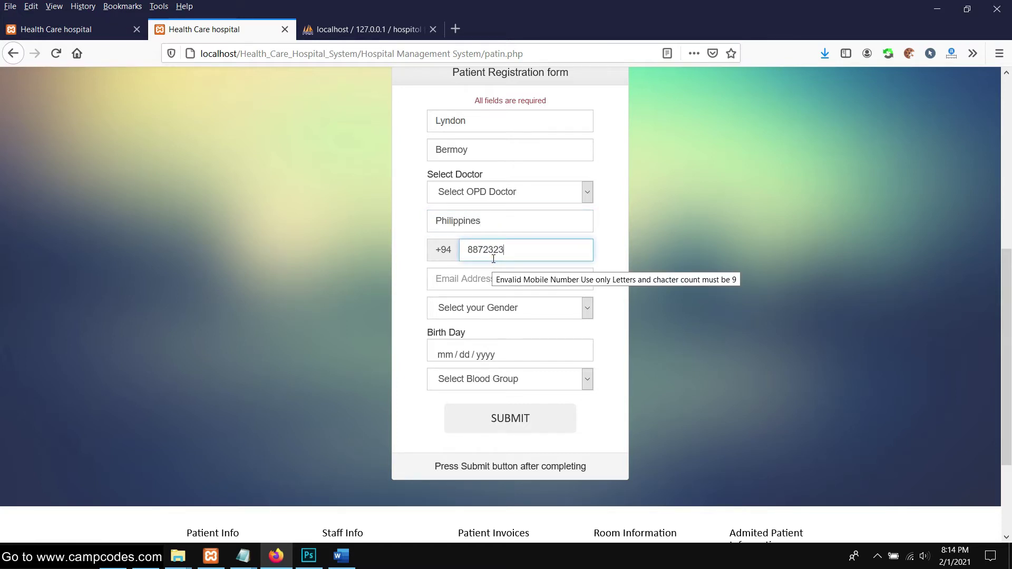
pyautogui.click(486, 283)
pyautogui.write('ser')
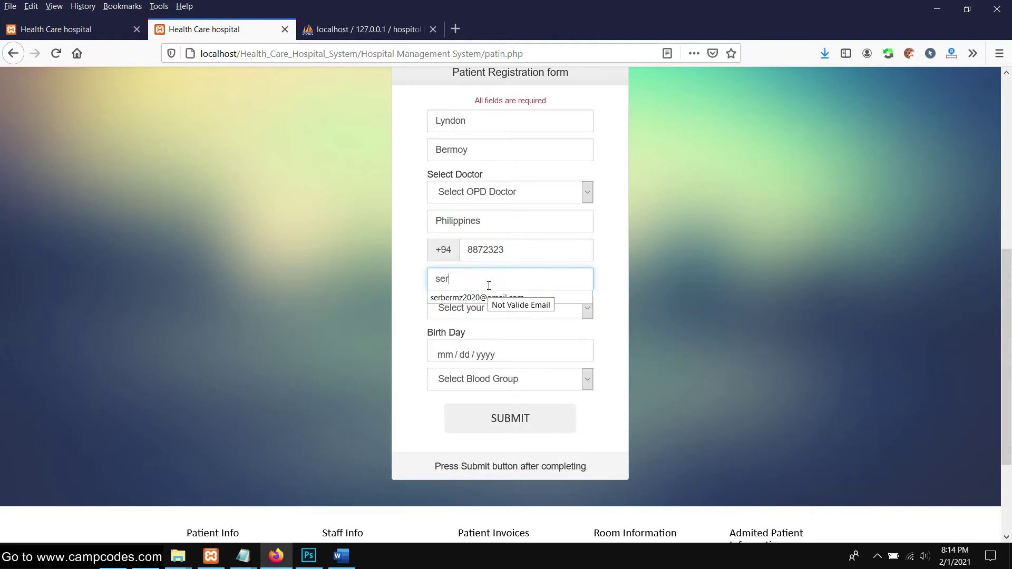
pyautogui.click(479, 300)
pyautogui.click(483, 287)
pyautogui.doubleClick(483, 287)
pyautogui.write('s')
pyautogui.click(493, 297)
# Set gender Male, birth date 02/01/2021 and blood group O+, then submit
pyautogui.click(492, 311)
pyautogui.click(468, 352)
pyautogui.click(499, 354)
pyautogui.click(469, 420)
pyautogui.scroll(-3, 545, 342)
pyautogui.click(495, 244)
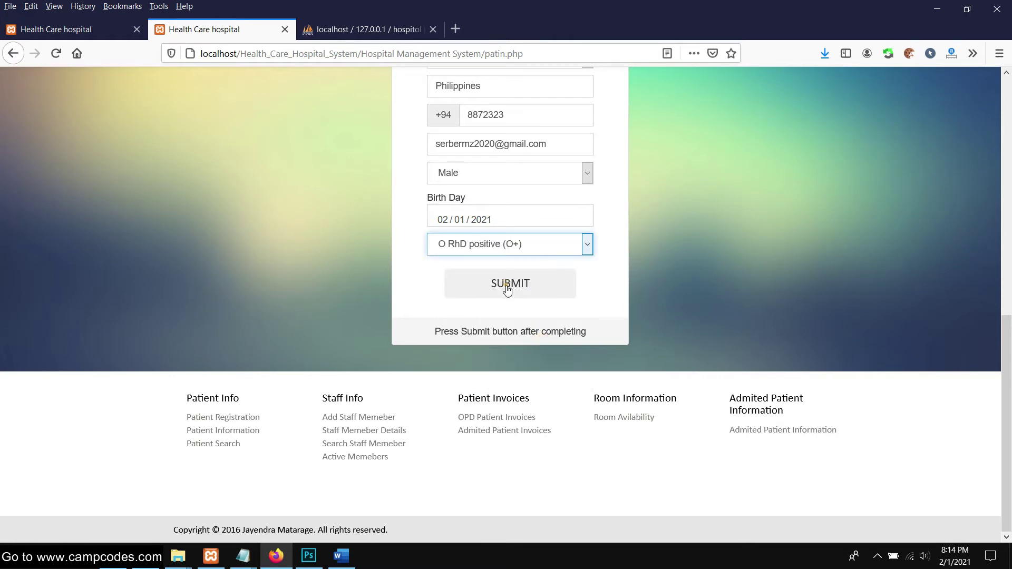
pyautogui.click(506, 290)
# Review the registration form's 'Please select an item in the list' warning for the missing OPD doctor
pyautogui.scroll(4, 536, 291)
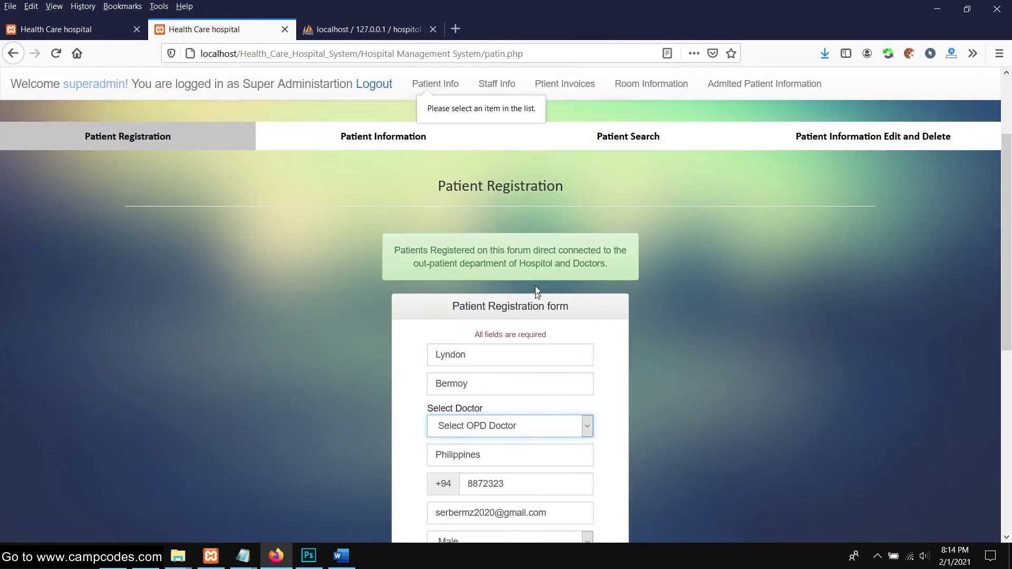
pyautogui.scroll(-7, 479, 142)
pyautogui.scroll(9, 474, 185)
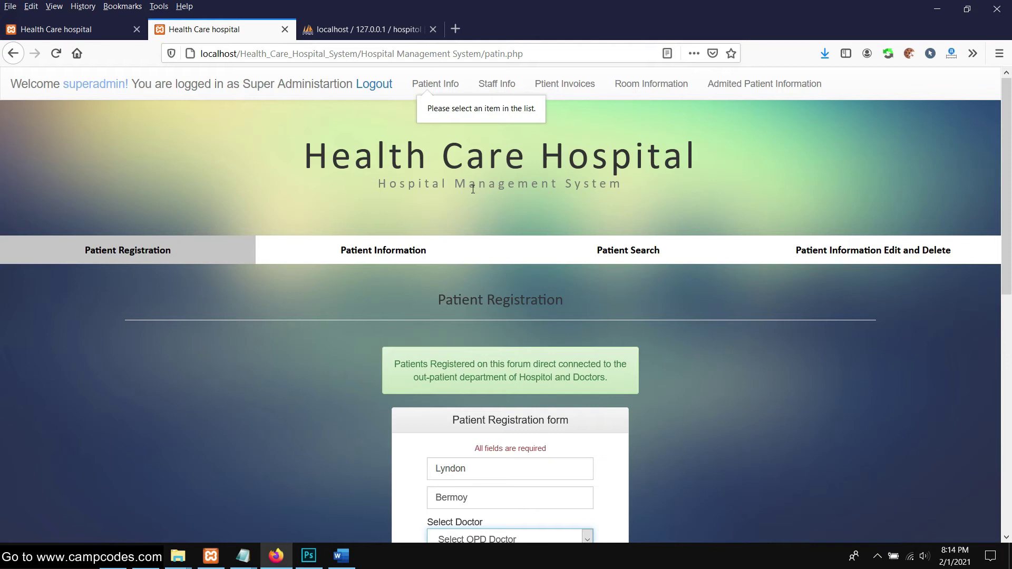
pyautogui.scroll(-10, 419, 273)
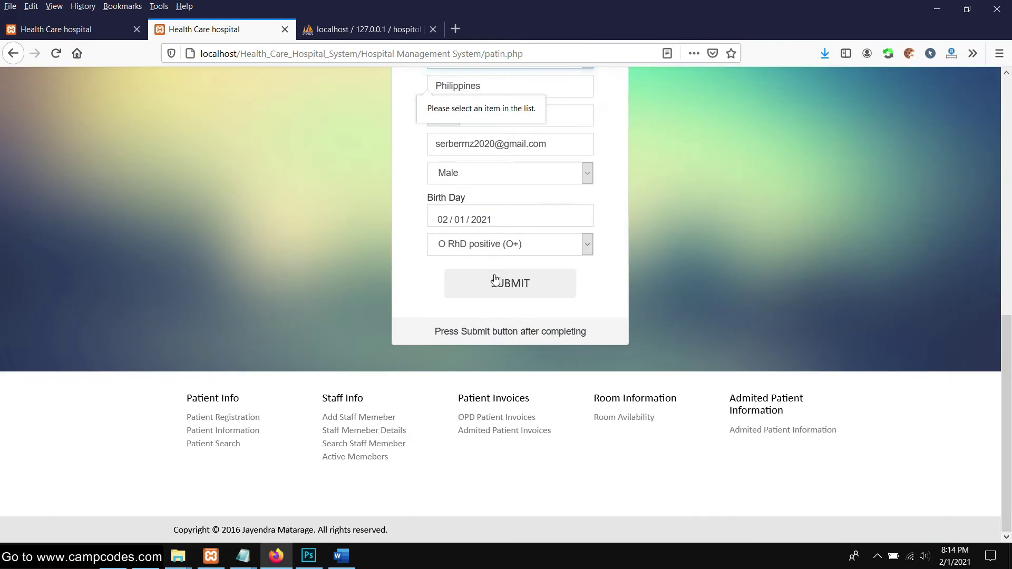
pyautogui.scroll(1, 506, 280)
pyautogui.scroll(-1, 495, 268)
pyautogui.scroll(10, 474, 253)
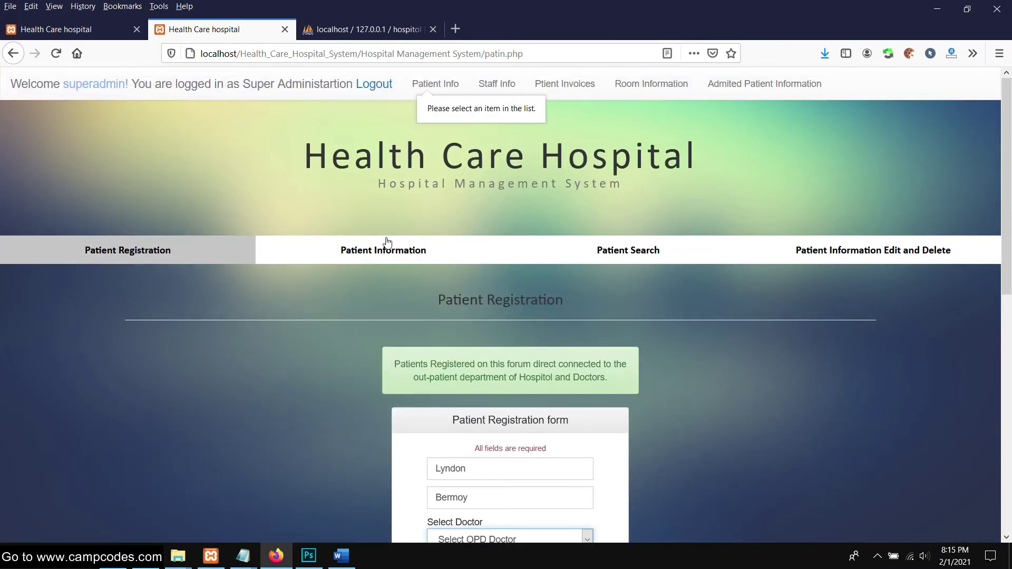
# Go to Patient Information, then Patient Search, focus its search box and reach Edit/Delete
pyautogui.click(386, 244)
pyautogui.scroll(-2, 482, 239)
pyautogui.click(647, 151)
pyautogui.scroll(-2, 410, 265)
pyautogui.click(317, 294)
pyautogui.click(775, 176)
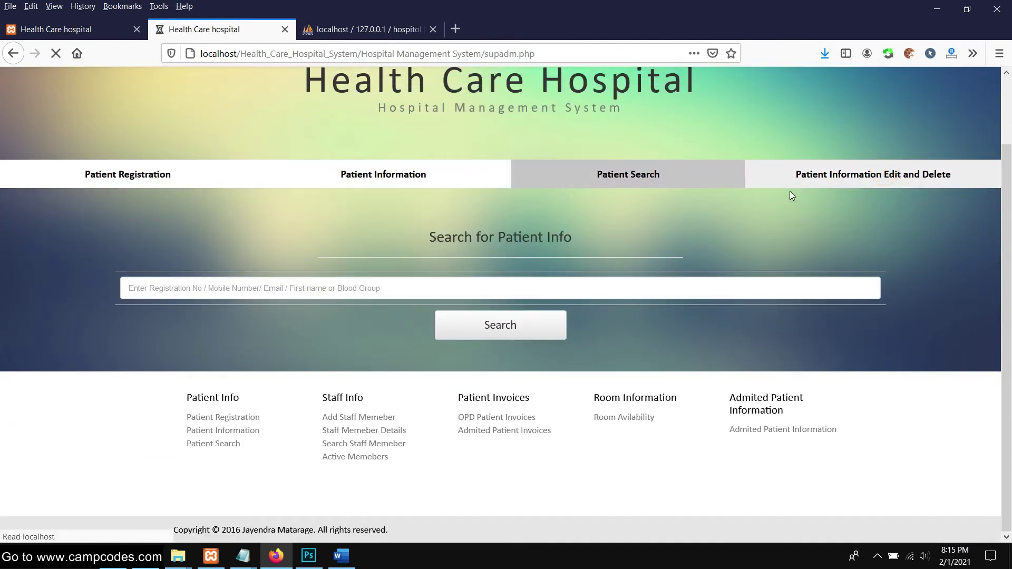
# In phpMyAdmin, browse the hospitol staff, patient, admit_pet and hospi_room tables
pyautogui.click(319, 28)
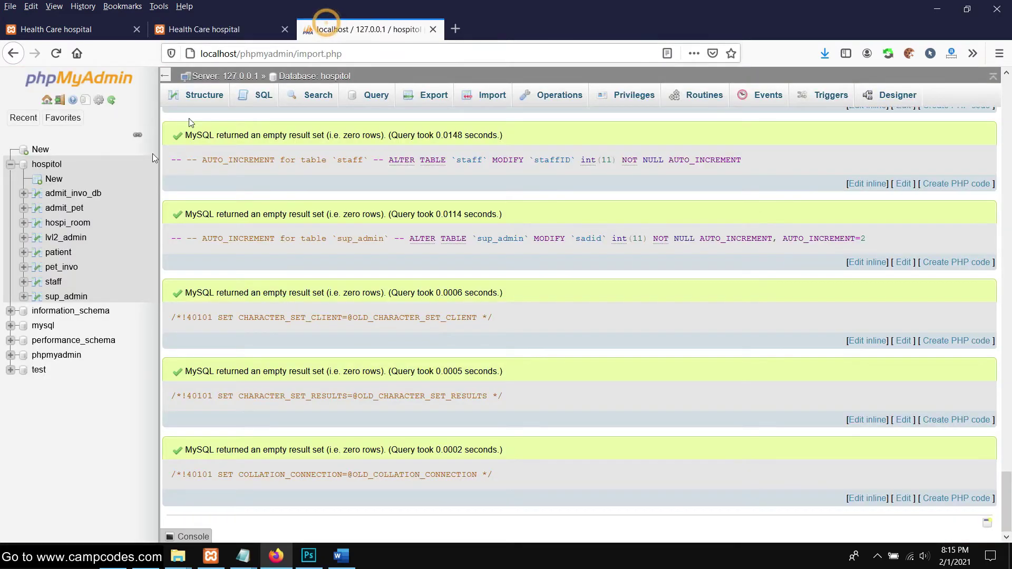
pyautogui.click(52, 283)
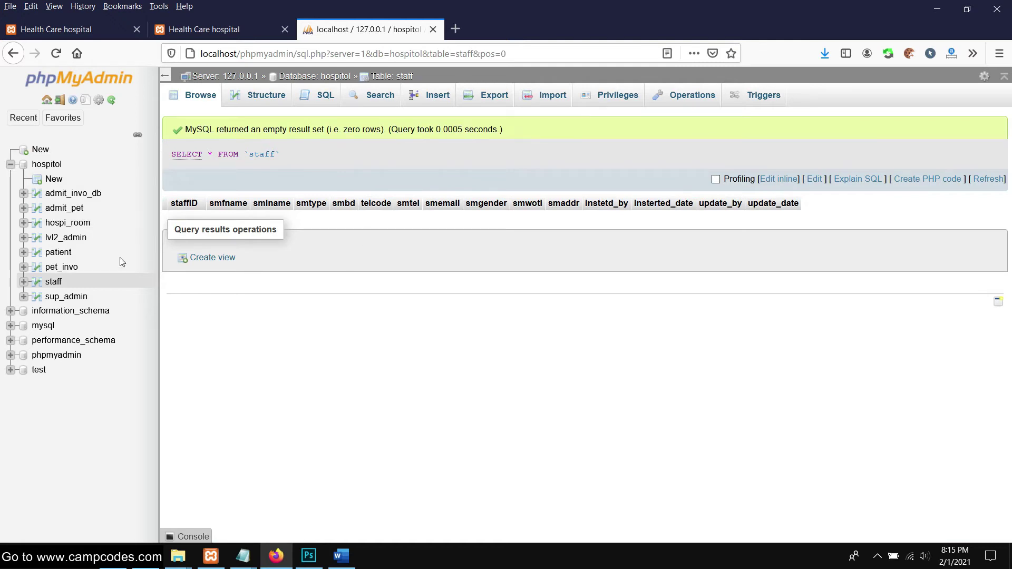
pyautogui.click(58, 252)
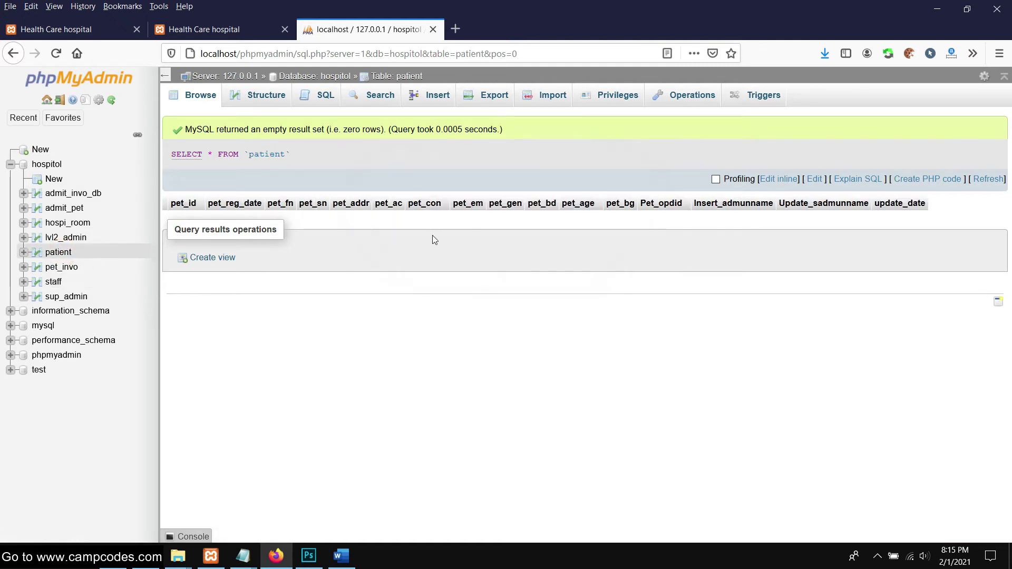
pyautogui.click(61, 210)
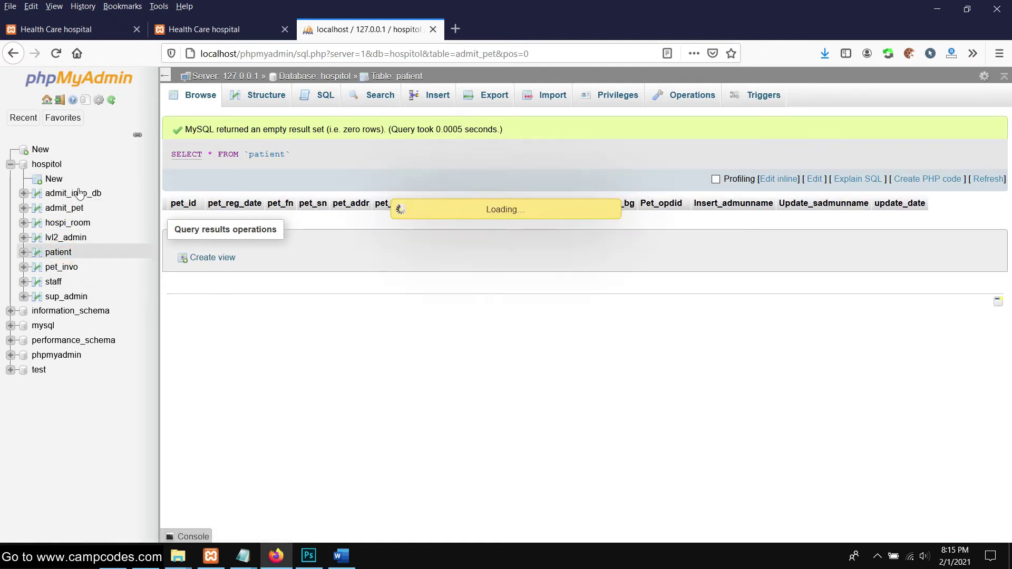
pyautogui.click(54, 224)
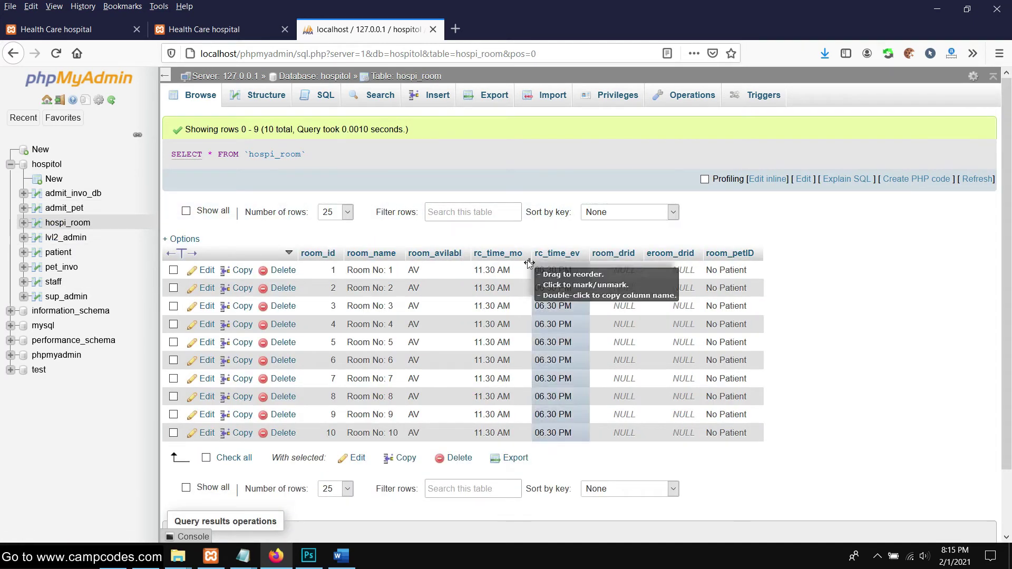
pyautogui.scroll(-2, 620, 303)
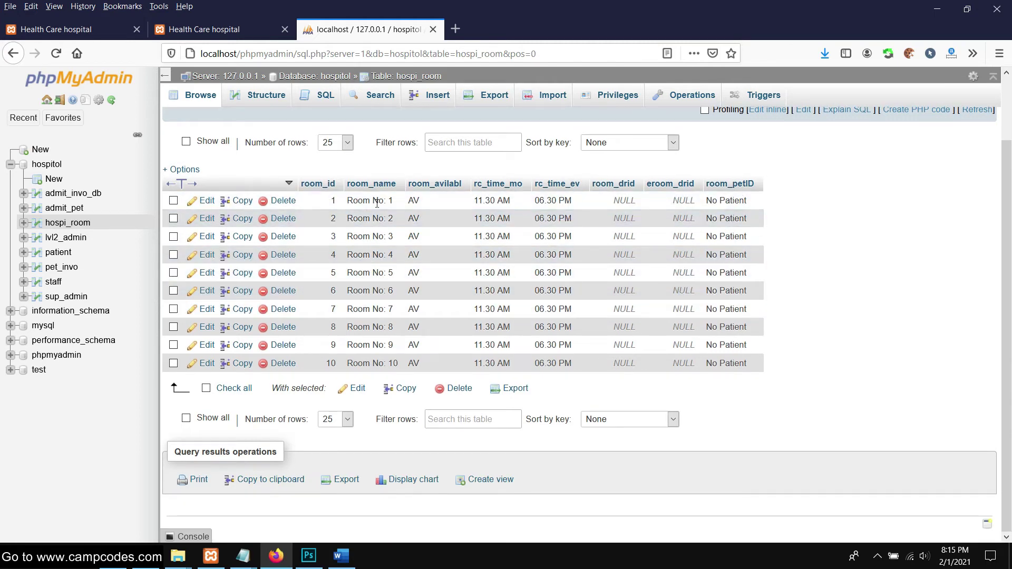
# Browse sup_admin, staff, pet_invo, patient, lvl2_admin, hospi_room, admit_pet and admit_invo_db, noting empty tables
pyautogui.click(66, 296)
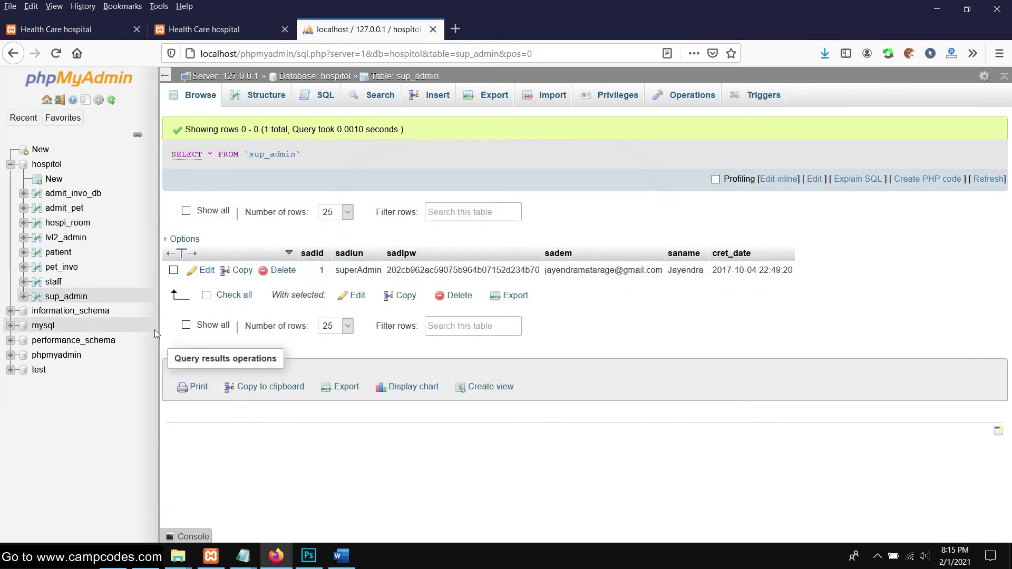
pyautogui.click(53, 283)
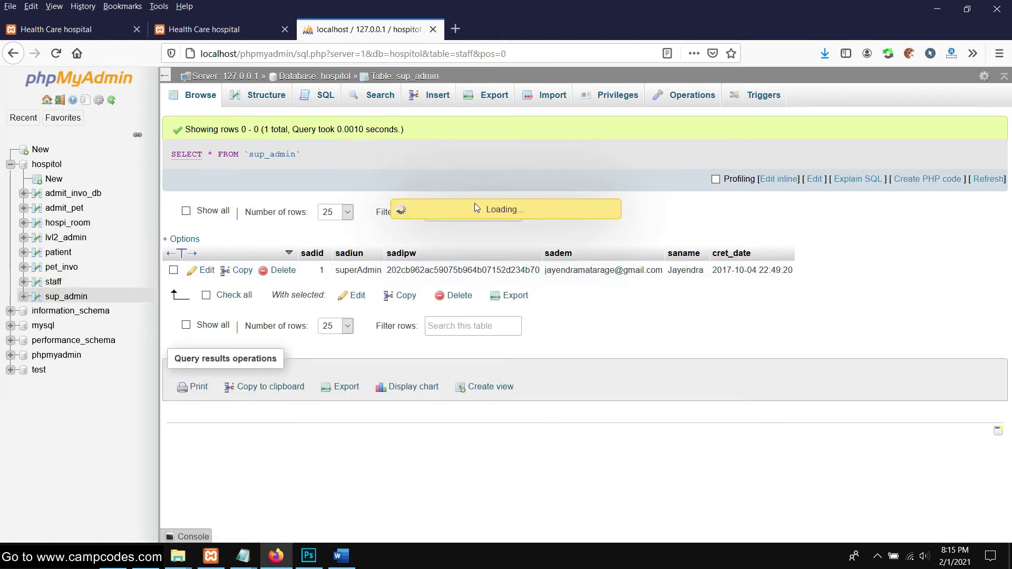
pyautogui.click(63, 267)
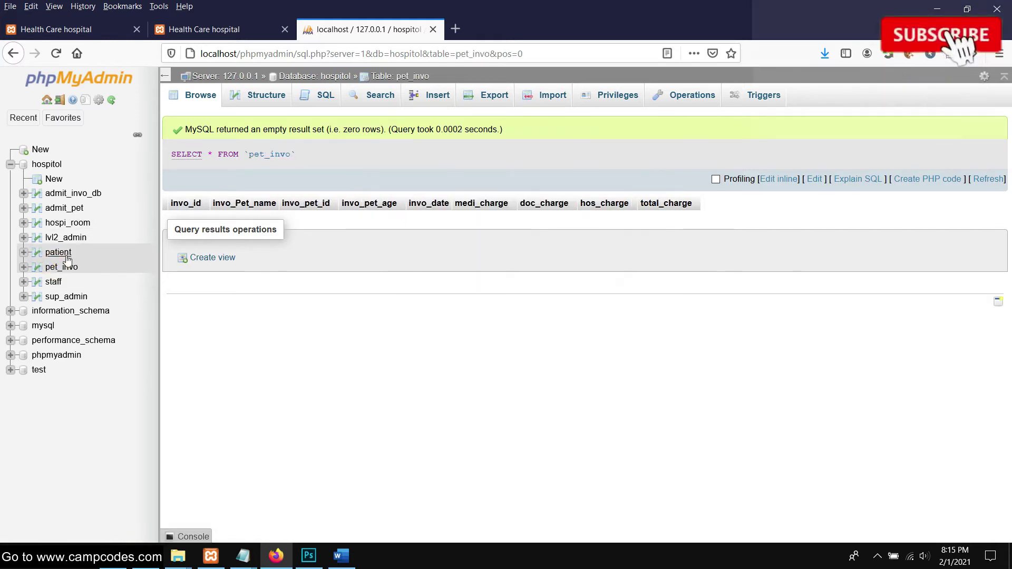
pyautogui.click(58, 252)
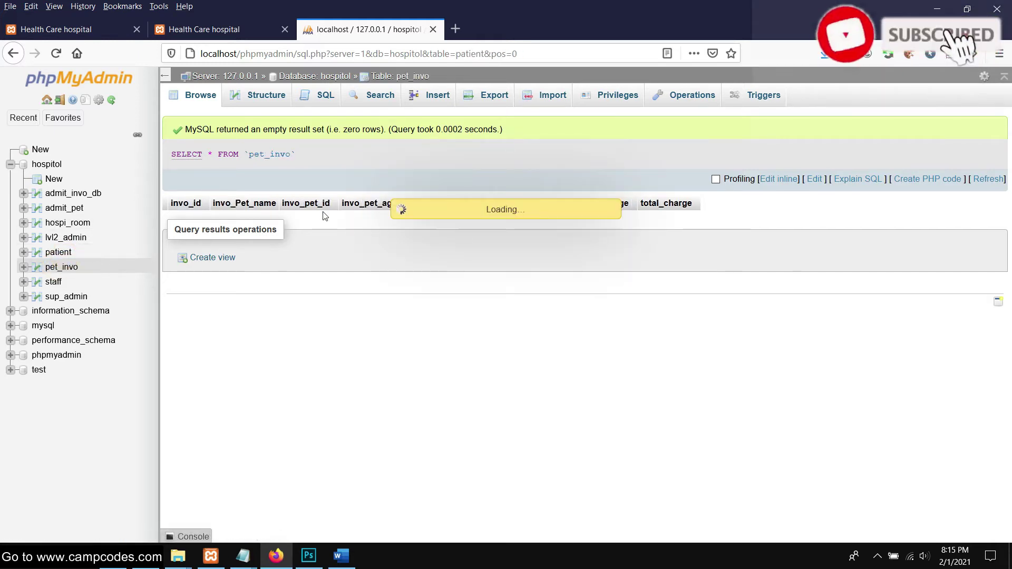
pyautogui.click(80, 237)
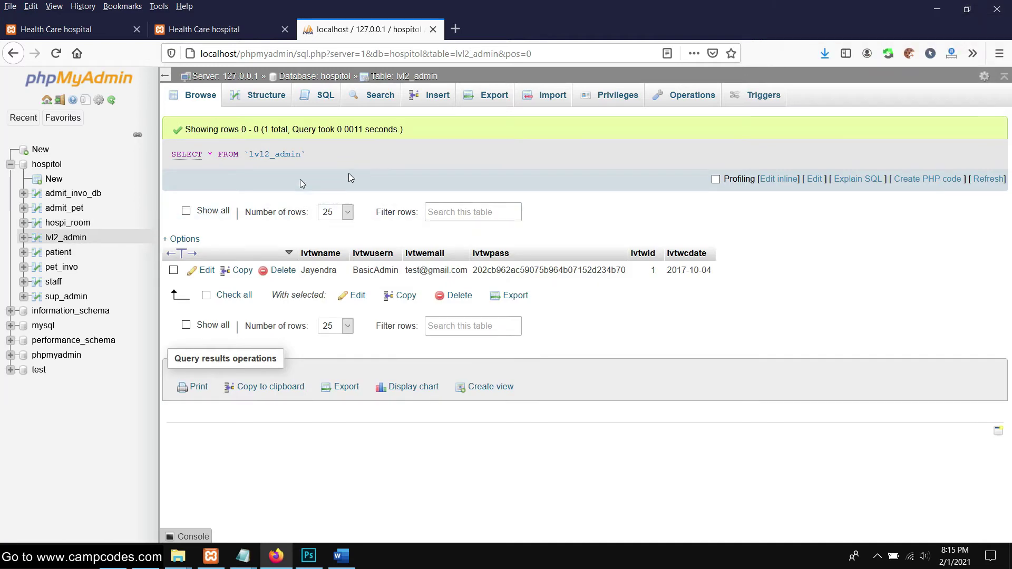
pyautogui.click(73, 222)
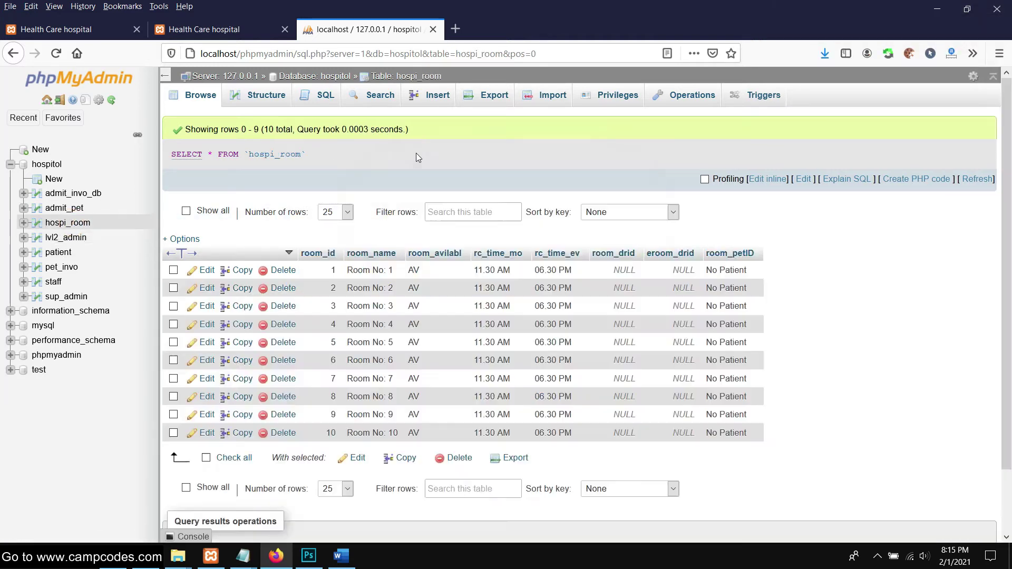
pyautogui.scroll(-2, 414, 206)
pyautogui.scroll(2, 416, 199)
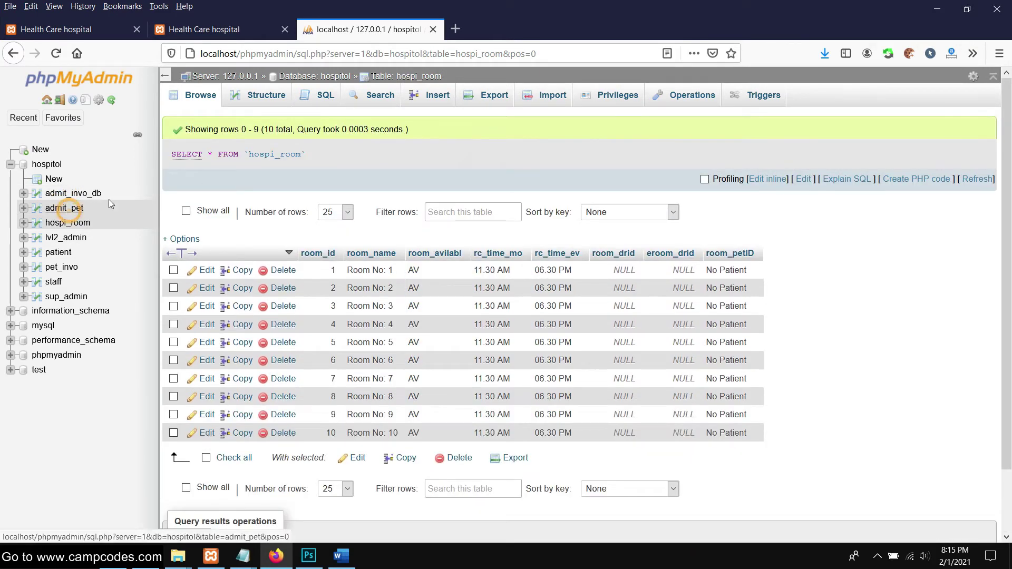
pyautogui.click(79, 209)
pyautogui.click(91, 196)
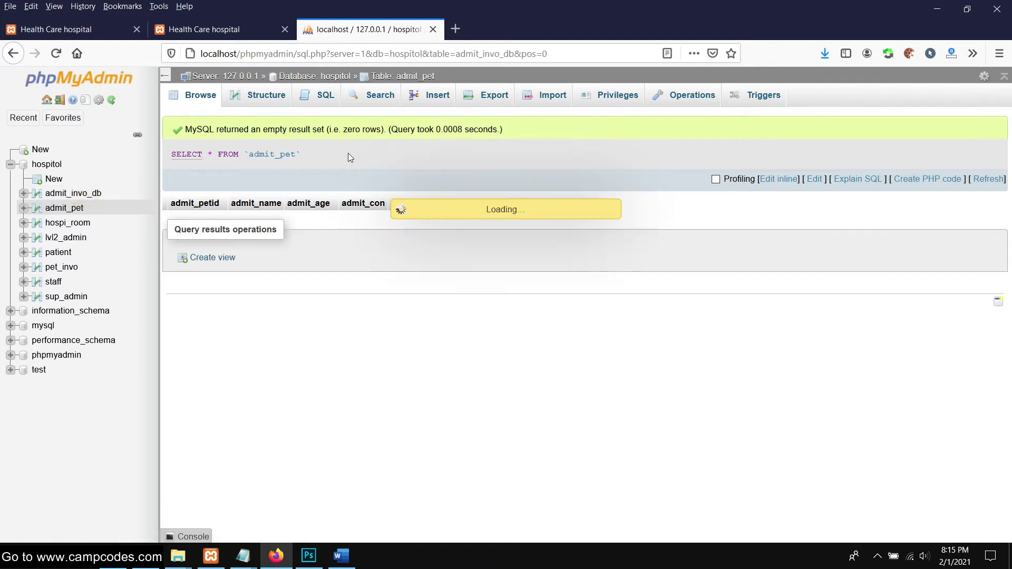
# Open the Staff Member Registration form and look over its gender and staff type options
pyautogui.click(223, 34)
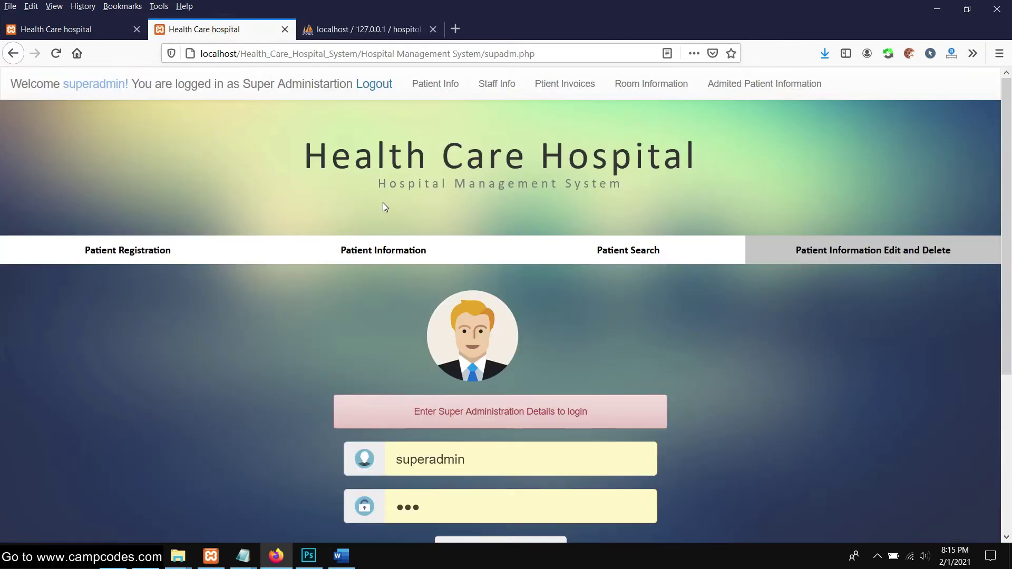
pyautogui.click(441, 86)
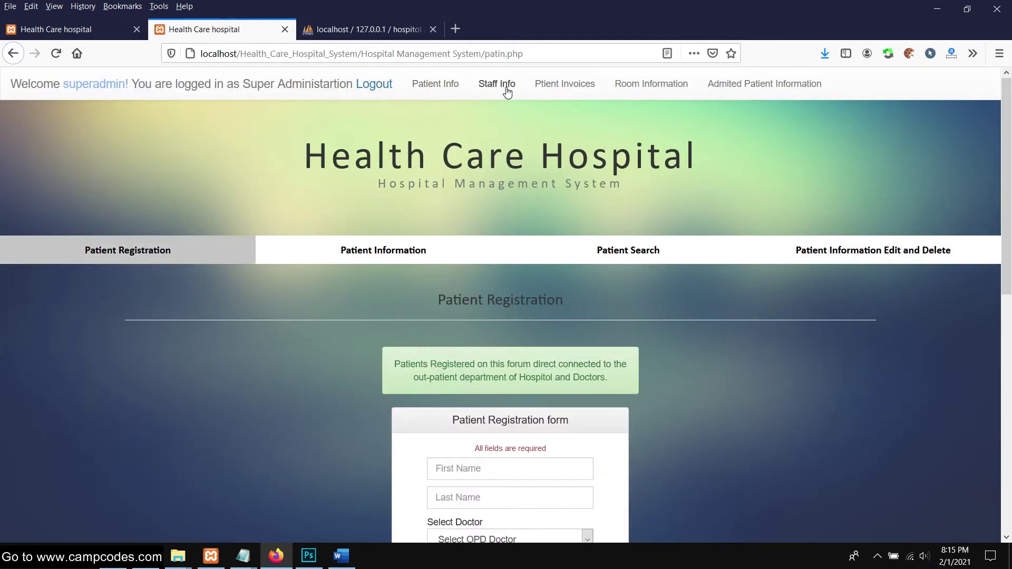
pyautogui.scroll(-8, 499, 137)
pyautogui.scroll(8, 500, 137)
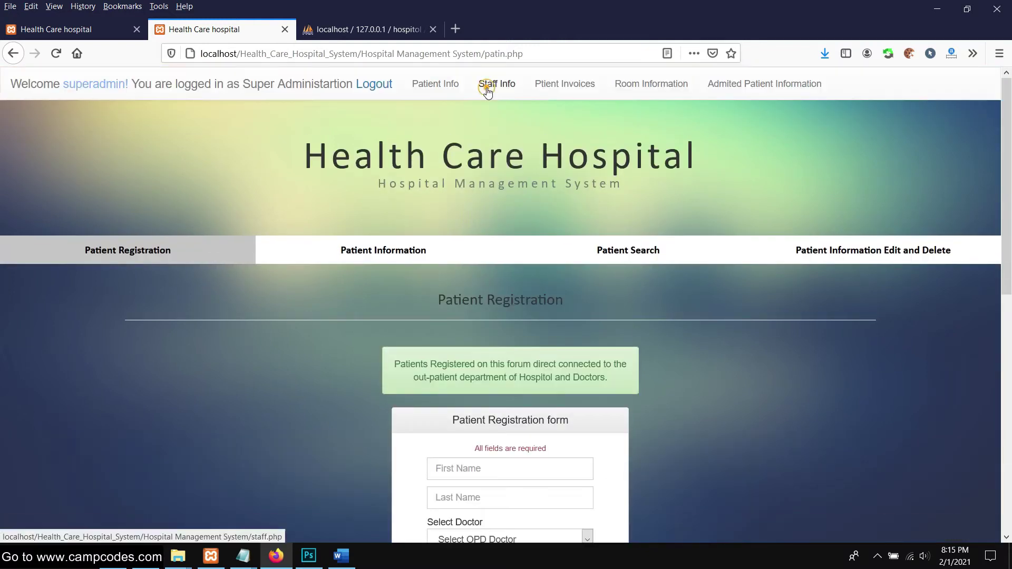
pyautogui.click(496, 84)
pyautogui.scroll(-4, 511, 244)
pyautogui.click(548, 269)
pyautogui.click(548, 272)
pyautogui.click(492, 335)
pyautogui.click(474, 352)
pyautogui.click(253, 292)
pyautogui.scroll(4, 265, 291)
pyautogui.scroll(-1, 316, 279)
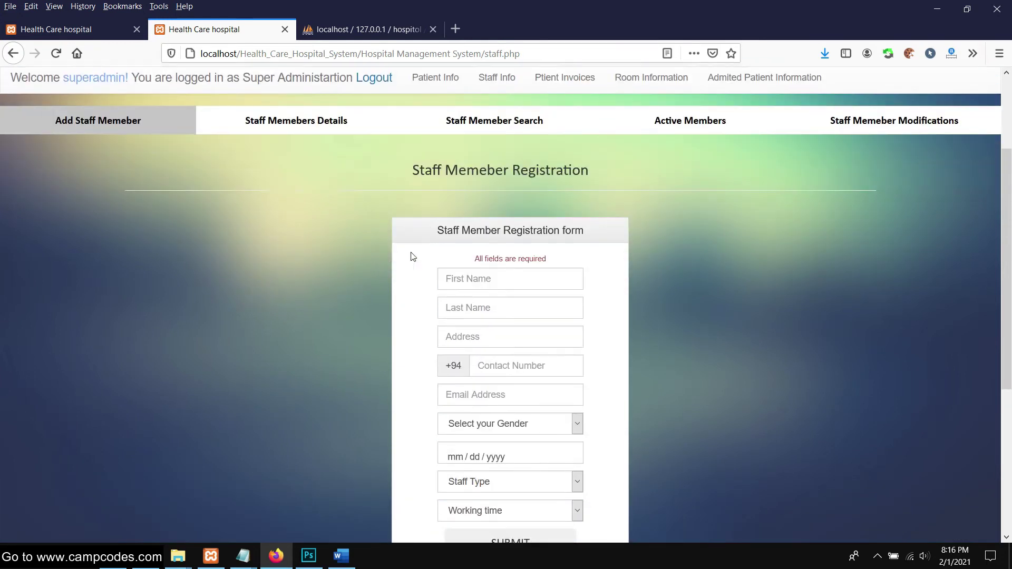
# Enter the staff member's first and last name, address, contact number and e-mail
pyautogui.click(509, 273)
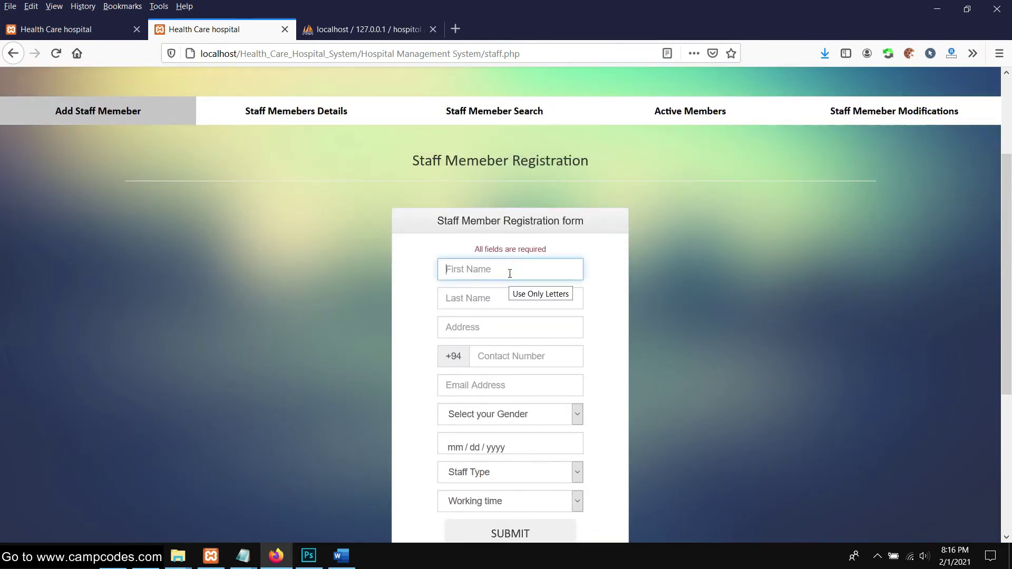
pyautogui.press('Tab')
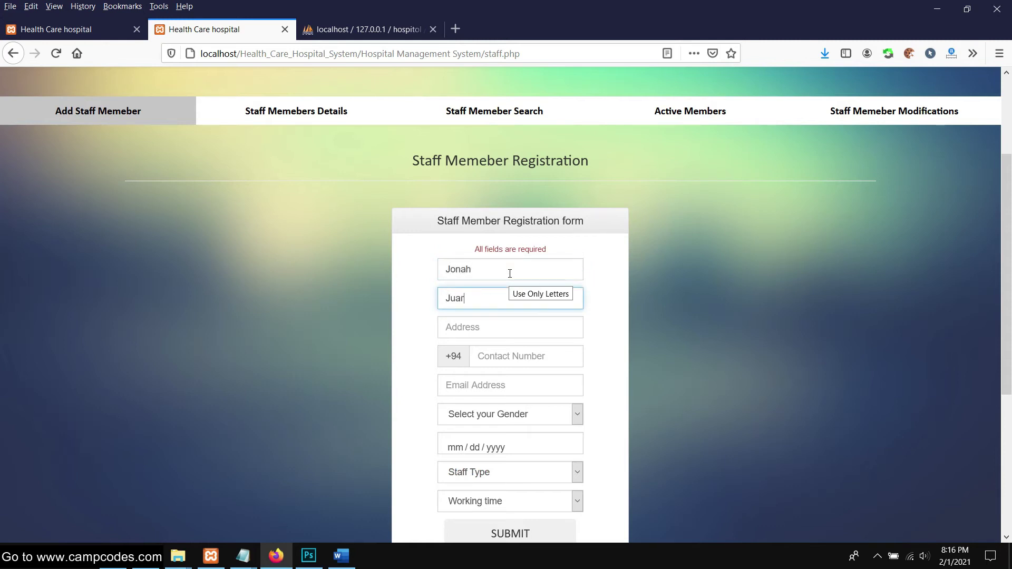
pyautogui.click(493, 322)
pyautogui.scroll(-1, 580, 300)
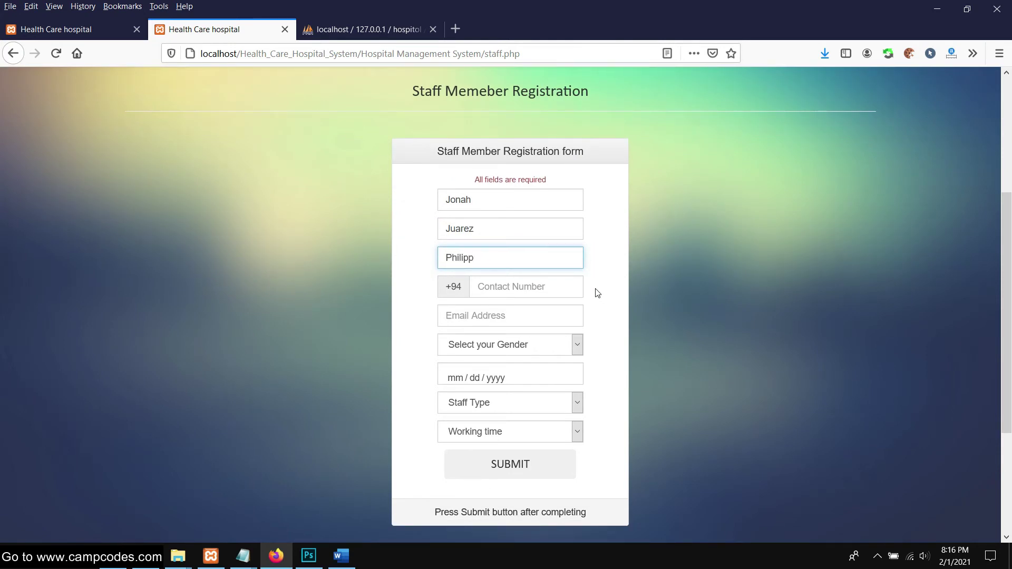
pyautogui.click(553, 290)
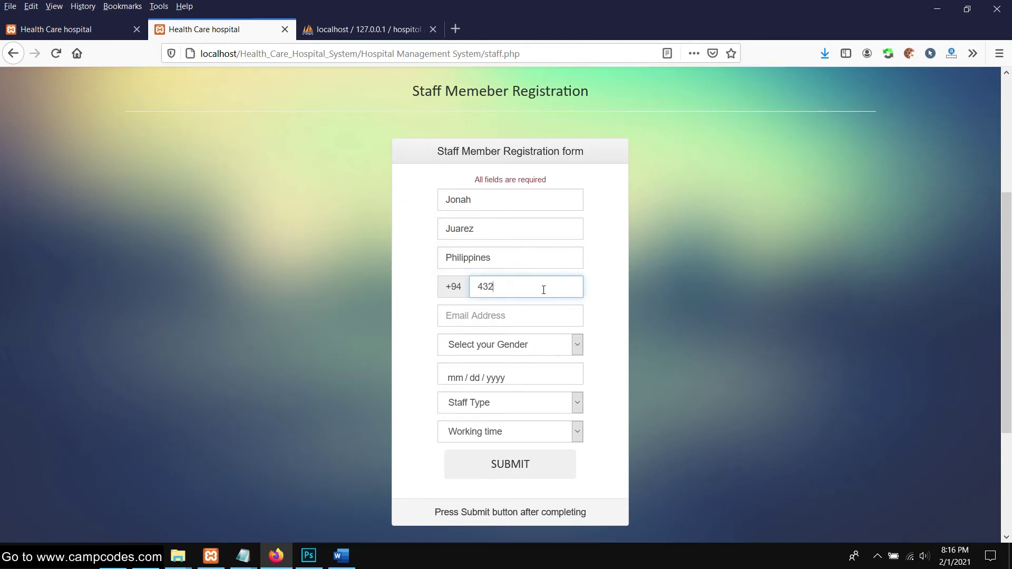
pyautogui.click(528, 318)
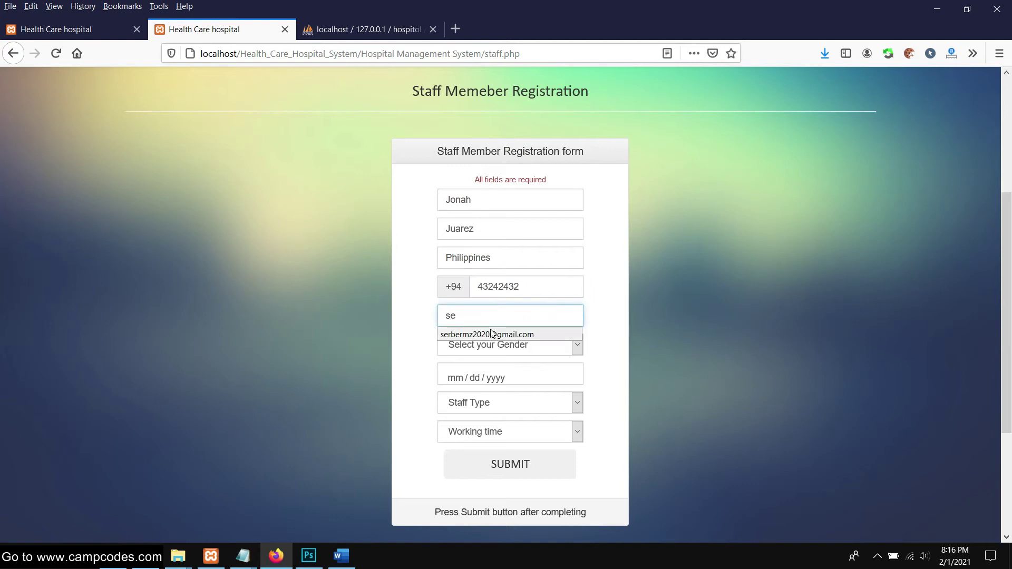
pyautogui.click(506, 332)
# Set gender to Female and the date to 12/13/2020
pyautogui.click(517, 346)
pyautogui.click(476, 397)
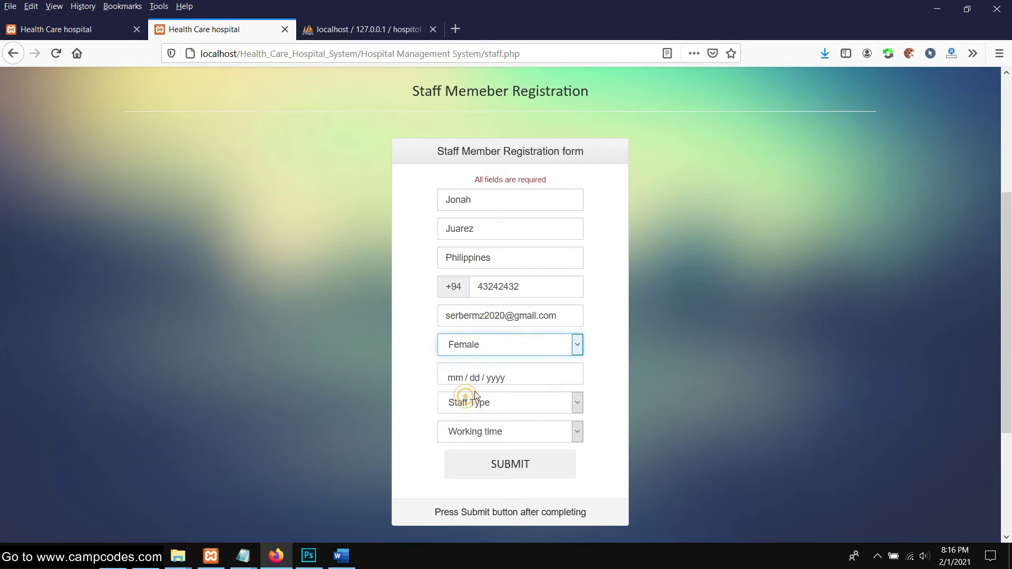
pyautogui.click(538, 379)
pyautogui.click(456, 222)
pyautogui.click(457, 222)
pyautogui.click(458, 292)
# Choose staff type Doctor and working time Morning Time, then submit the registration
pyautogui.scroll(-3, 491, 303)
pyautogui.click(501, 263)
pyautogui.click(469, 298)
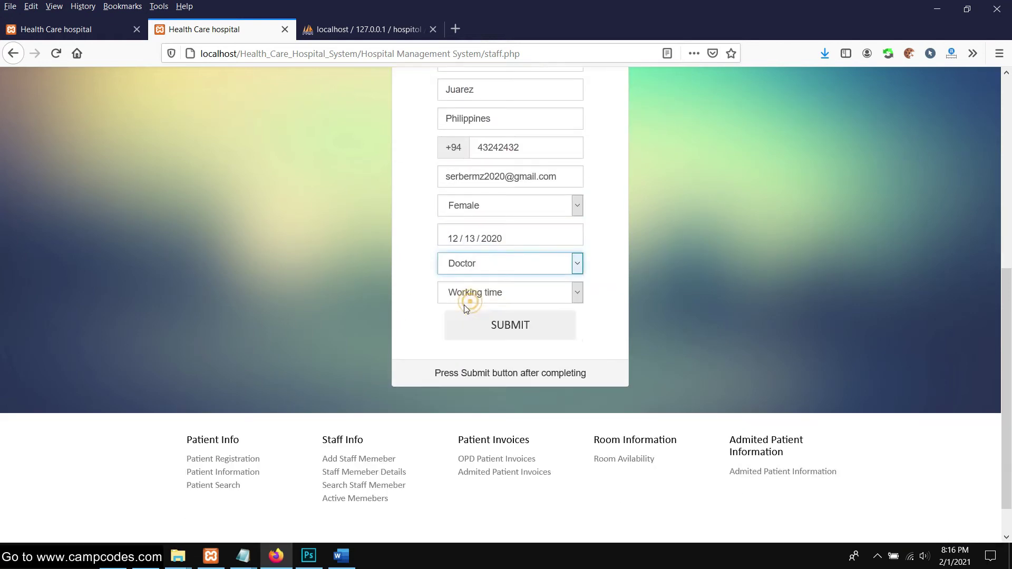
pyautogui.click(496, 293)
pyautogui.click(475, 331)
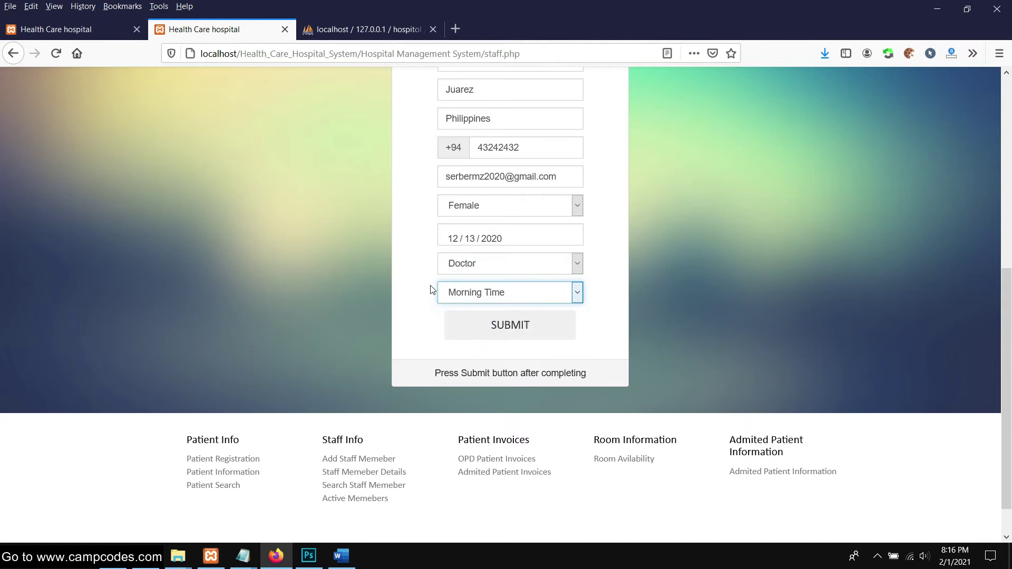
pyautogui.click(502, 327)
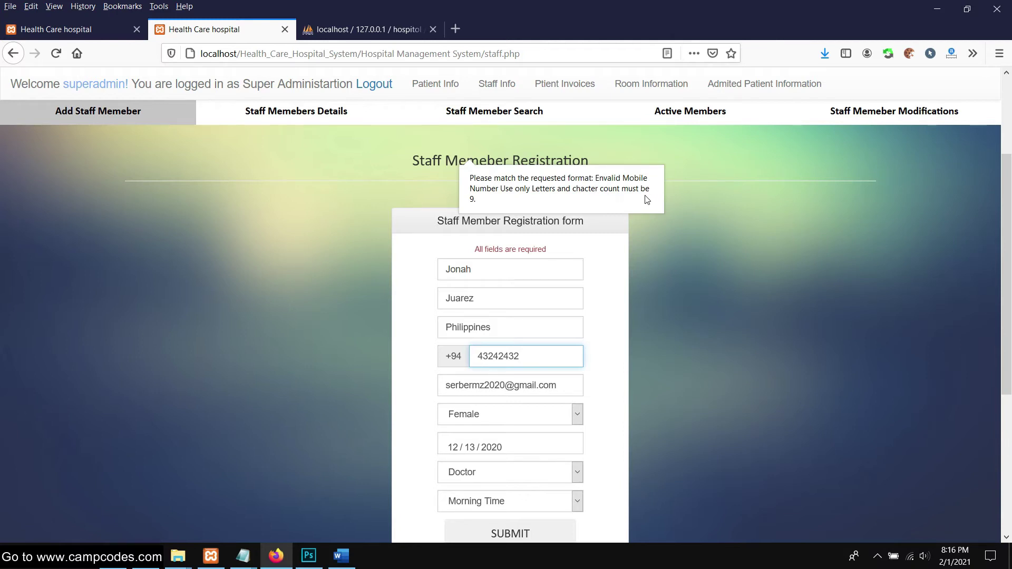
# Correct the contact number to nine digits and resubmit, getting Registration Successful
pyautogui.click(485, 357)
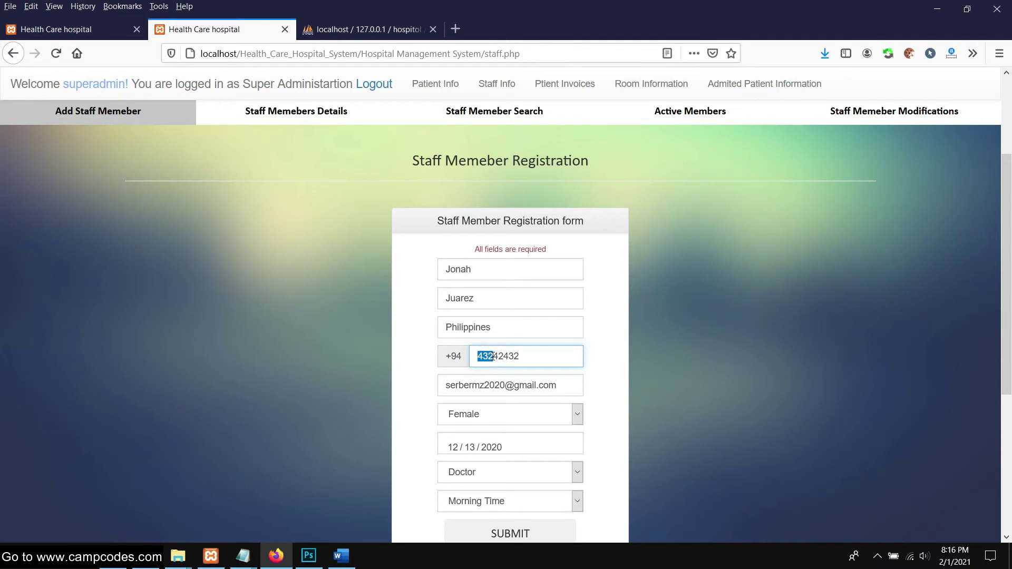
pyautogui.moveTo(505, 355); pyautogui.dragTo(512, 354)
pyautogui.scroll(-5, 644, 349)
pyautogui.click(522, 283)
pyautogui.scroll(-4, 380, 299)
pyautogui.scroll(4, 413, 310)
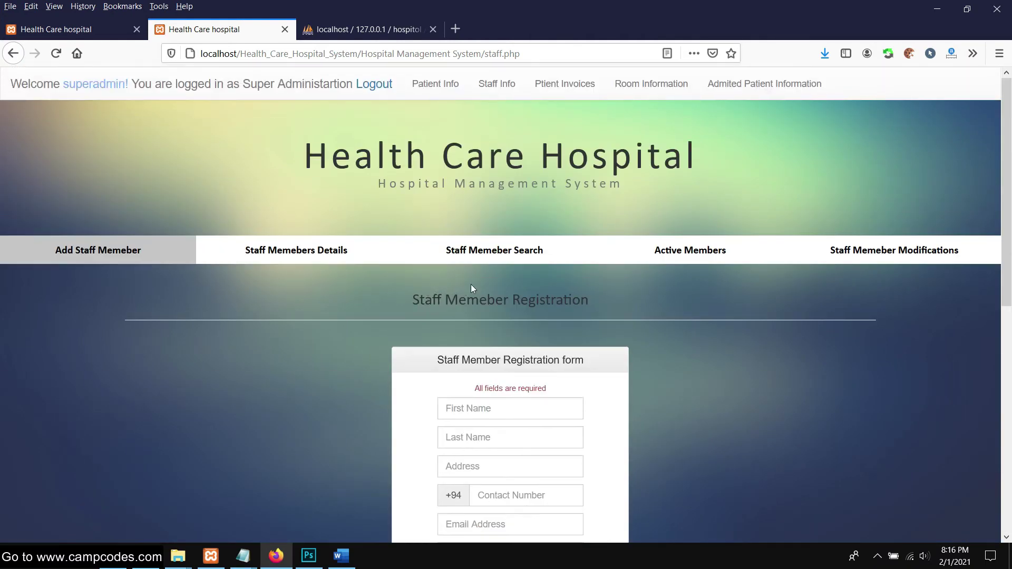
pyautogui.scroll(-4, 552, 285)
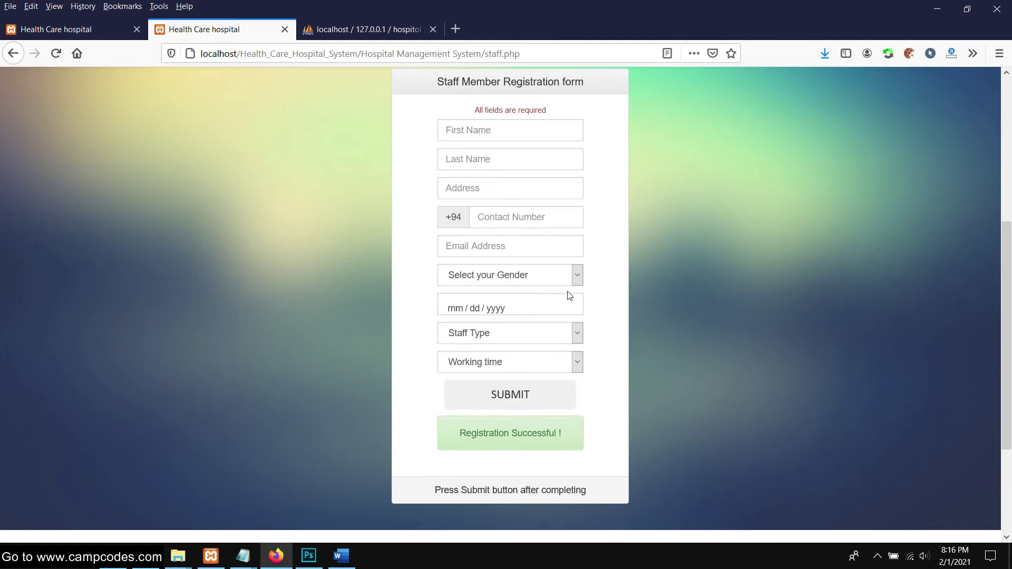
pyautogui.moveTo(568, 438); pyautogui.dragTo(451, 435)
pyautogui.click(334, 348)
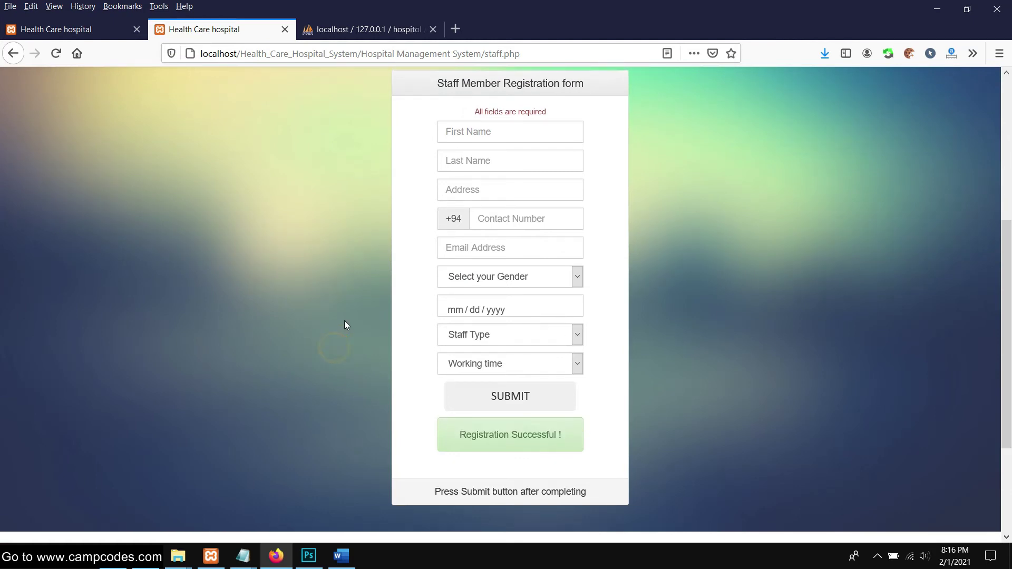
pyautogui.scroll(4, 345, 324)
# View the new doctor's row in the list of all staff members
pyautogui.click(333, 254)
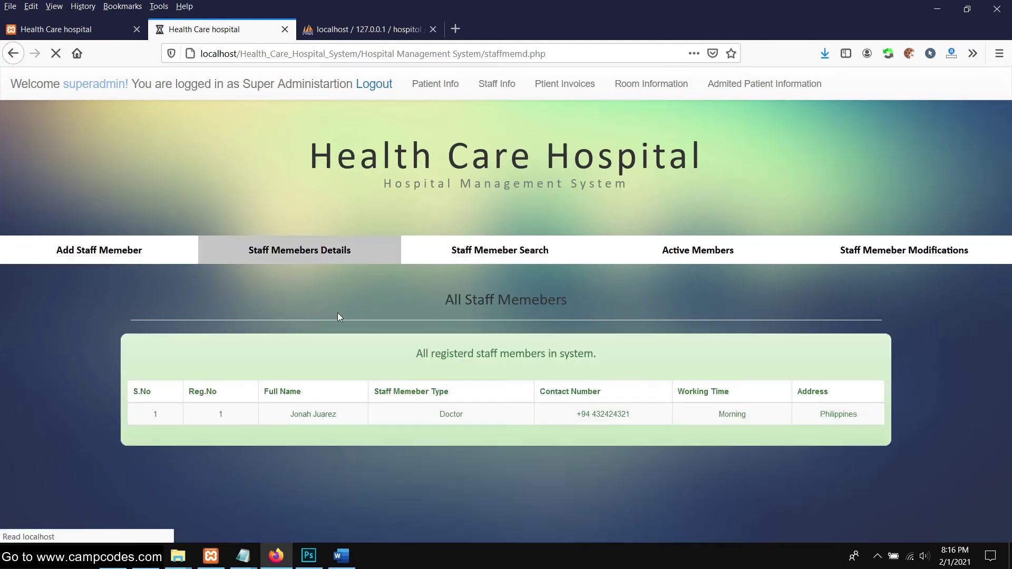
pyautogui.scroll(-3, 337, 312)
pyautogui.moveTo(147, 332); pyautogui.dragTo(689, 337)
pyautogui.click(742, 362)
# Search staff member 1 and select the found doctor's details card text
pyautogui.scroll(3, 621, 288)
pyautogui.click(504, 250)
pyautogui.scroll(-2, 438, 295)
pyautogui.scroll(2, 527, 263)
pyautogui.scroll(-2, 317, 300)
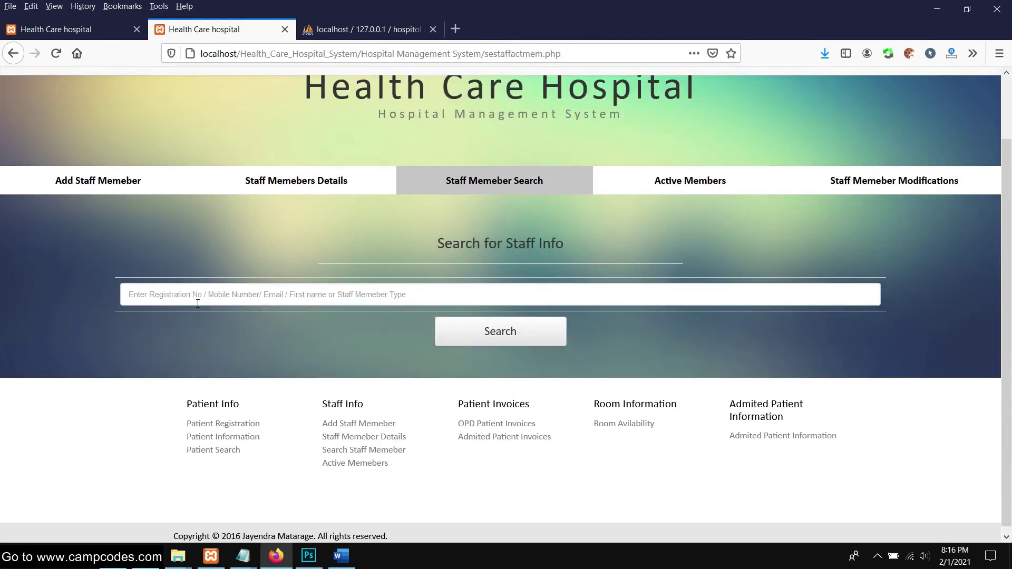
pyautogui.click(314, 181)
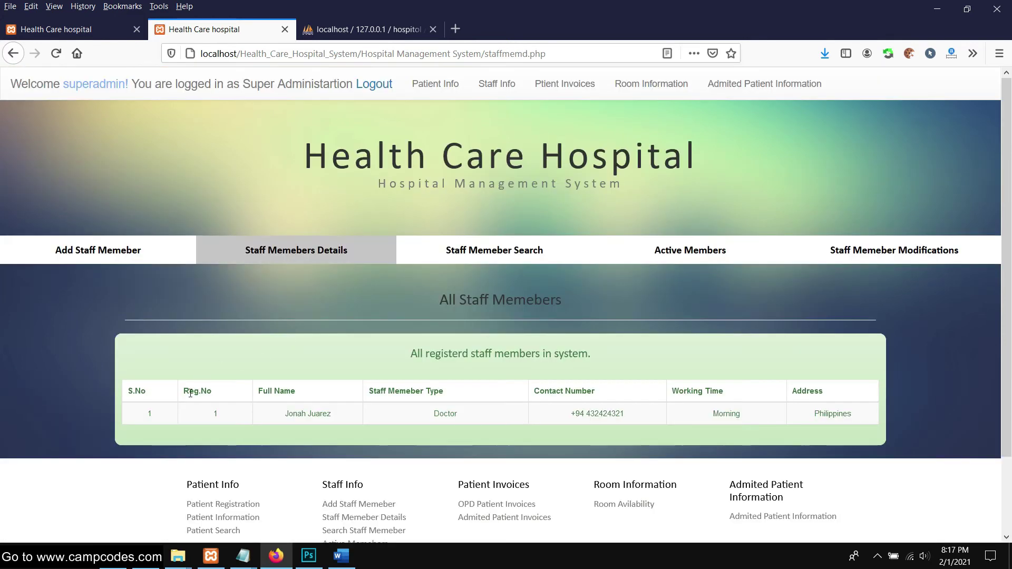
pyautogui.click(475, 248)
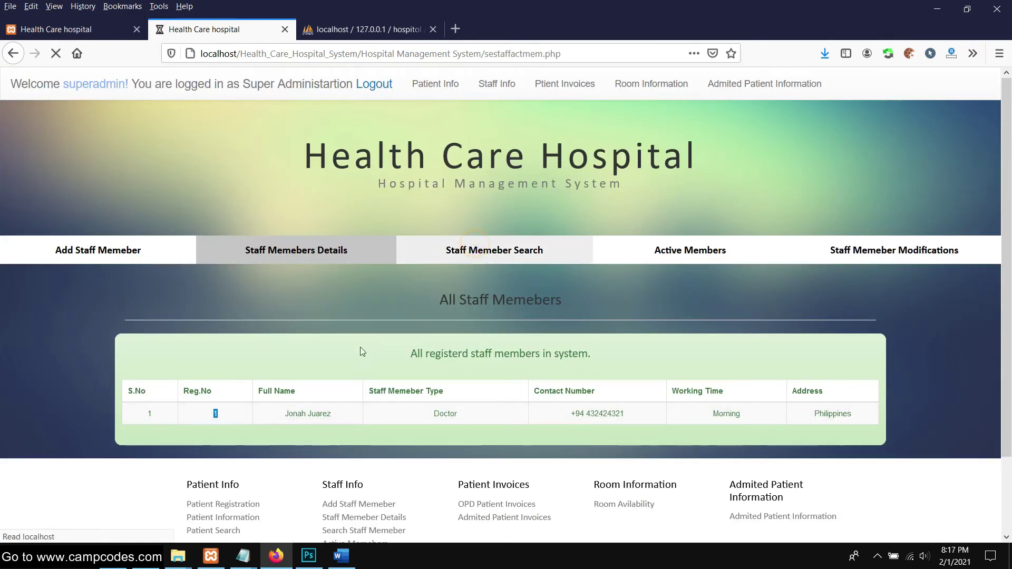
pyautogui.click(345, 363)
pyautogui.write('1')
pyautogui.click(466, 403)
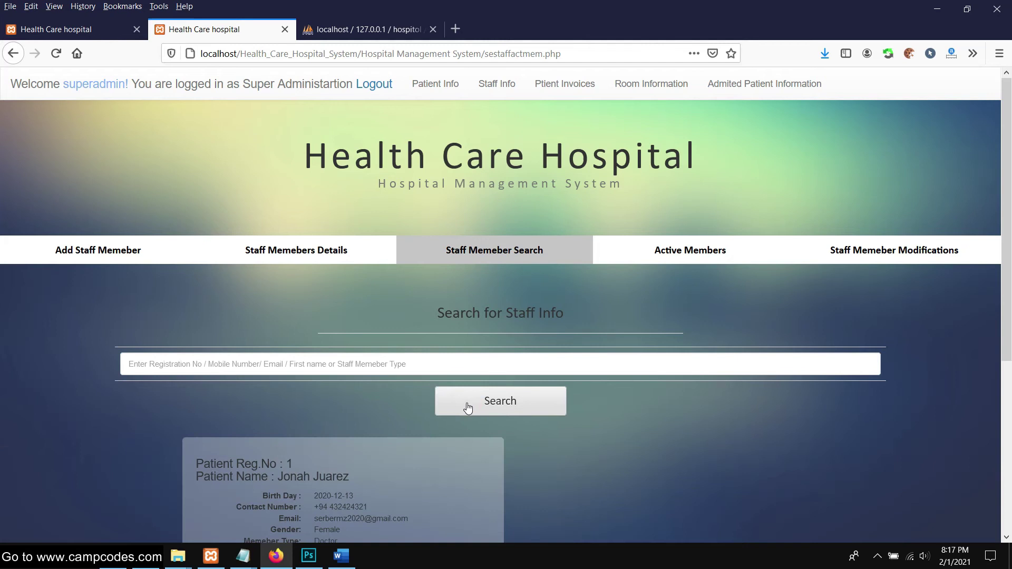
pyautogui.scroll(-4, 467, 407)
pyautogui.moveTo(187, 247); pyautogui.dragTo(438, 350)
# Go to Staff Member Modifications, which shows the super-admin login form
pyautogui.click(452, 333)
pyautogui.click(371, 392)
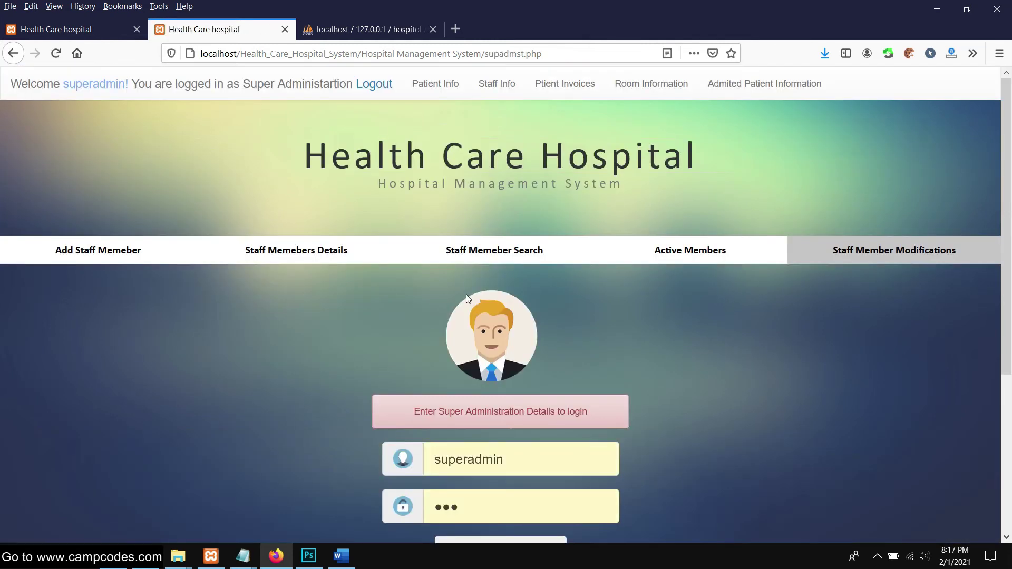
pyautogui.scroll(-4, 466, 294)
pyautogui.scroll(4, 527, 306)
pyautogui.scroll(-2, 623, 300)
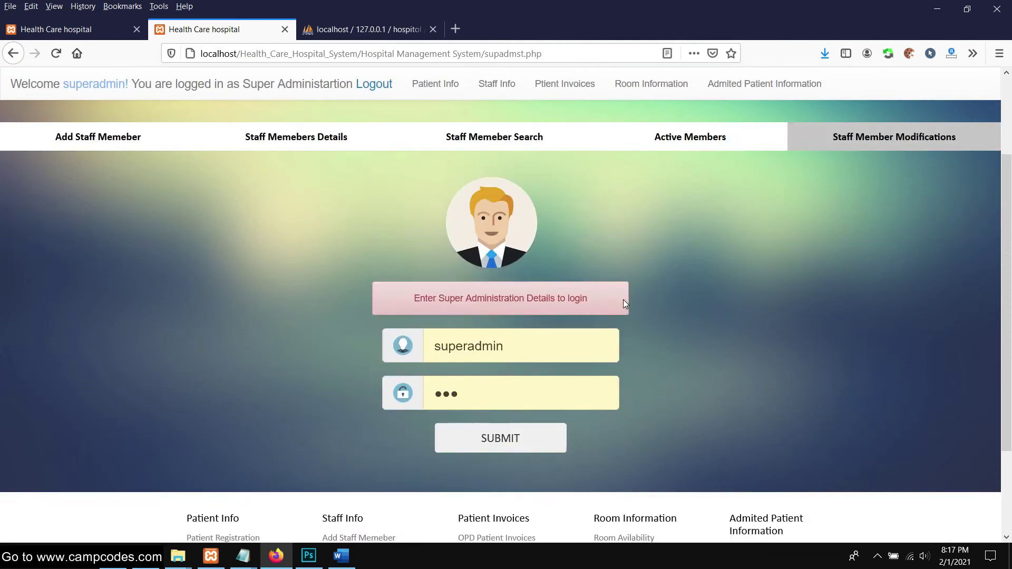
pyautogui.scroll(3, 614, 292)
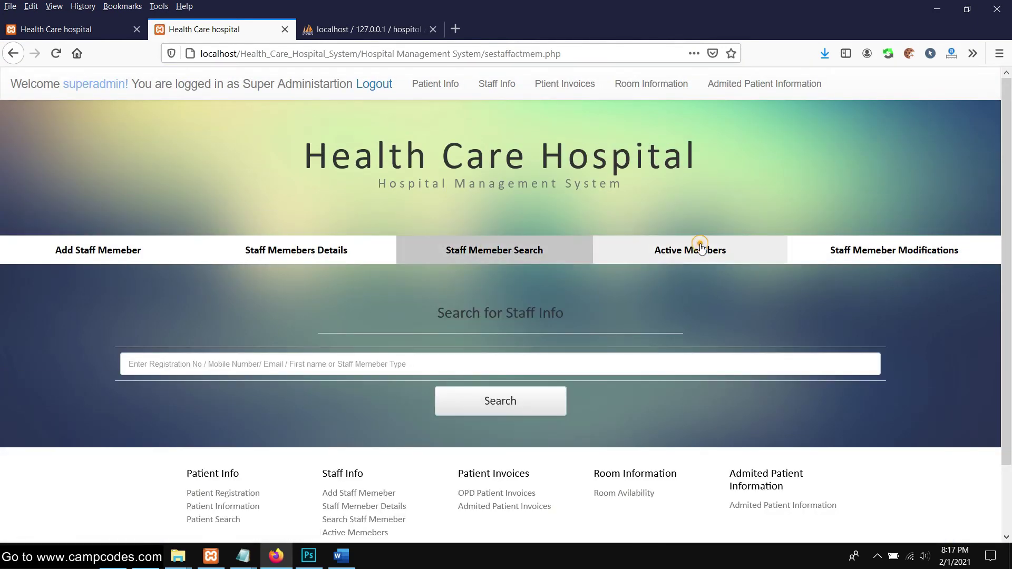
# Check that Active Staff Members lists the new doctor in the Morning table
pyautogui.click(701, 249)
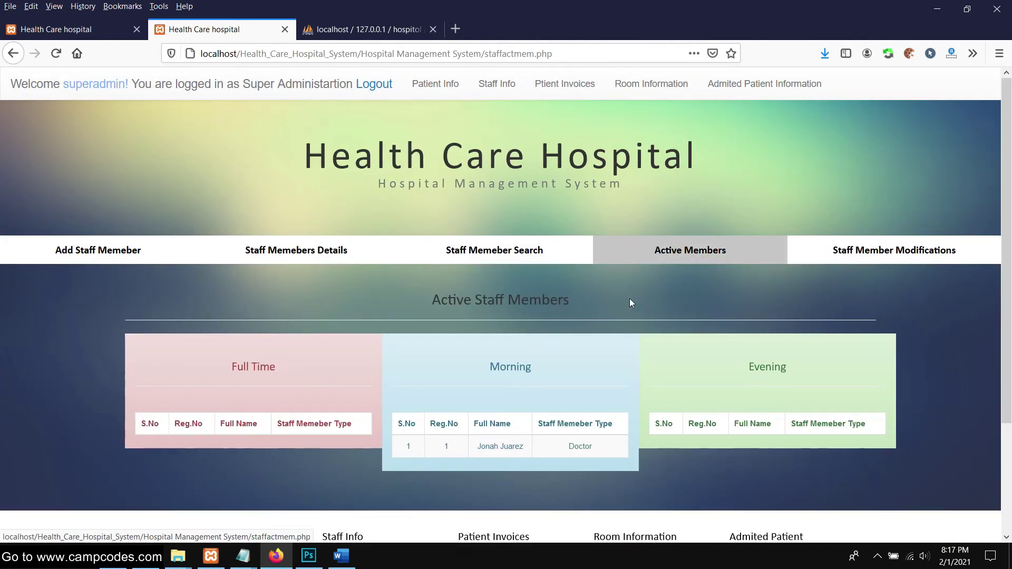
pyautogui.scroll(-2, 530, 325)
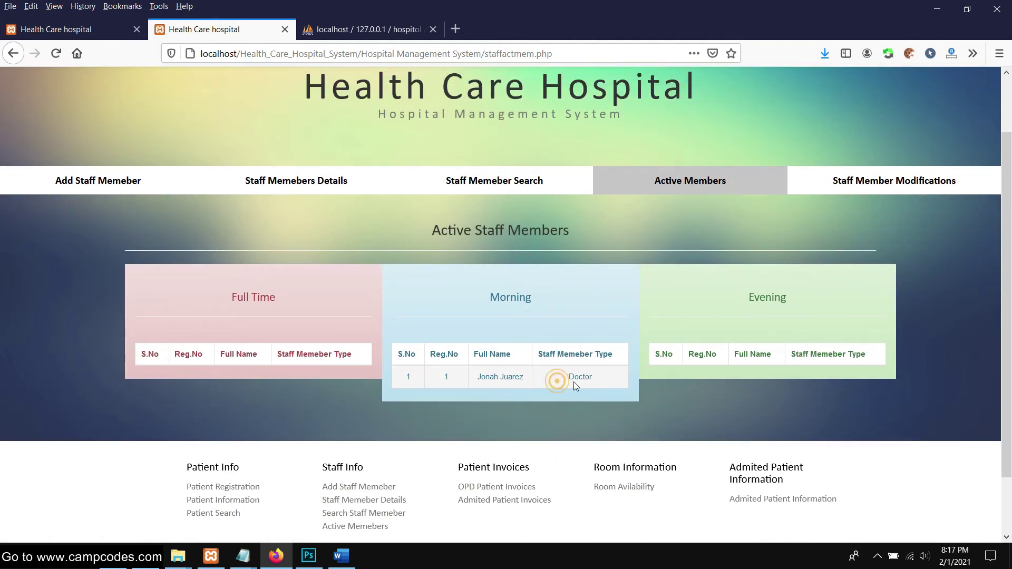
pyautogui.moveTo(402, 383); pyautogui.dragTo(622, 384)
pyautogui.scroll(-2, 688, 417)
pyautogui.scroll(5, 785, 352)
# Return to the Staff Member Modifications super-admin login form
pyautogui.click(893, 252)
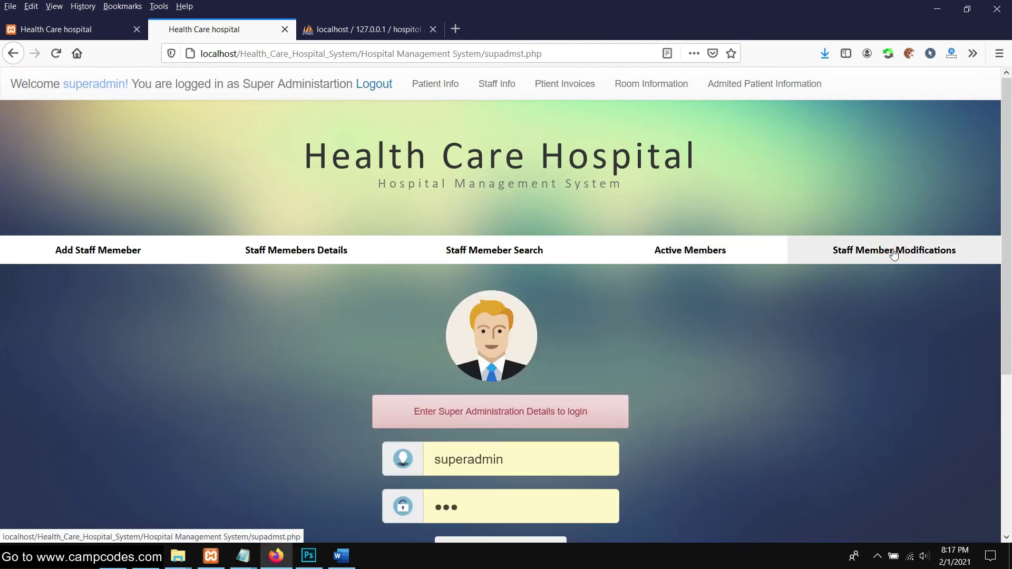
pyautogui.scroll(-5, 491, 349)
pyautogui.scroll(5, 750, 293)
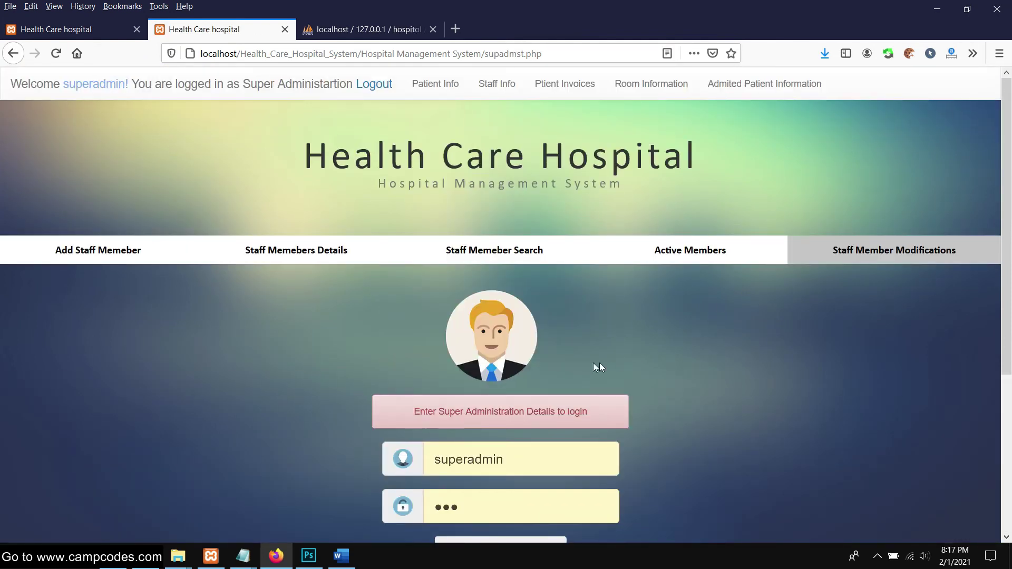
pyautogui.scroll(-4, 594, 363)
pyautogui.scroll(3, 503, 468)
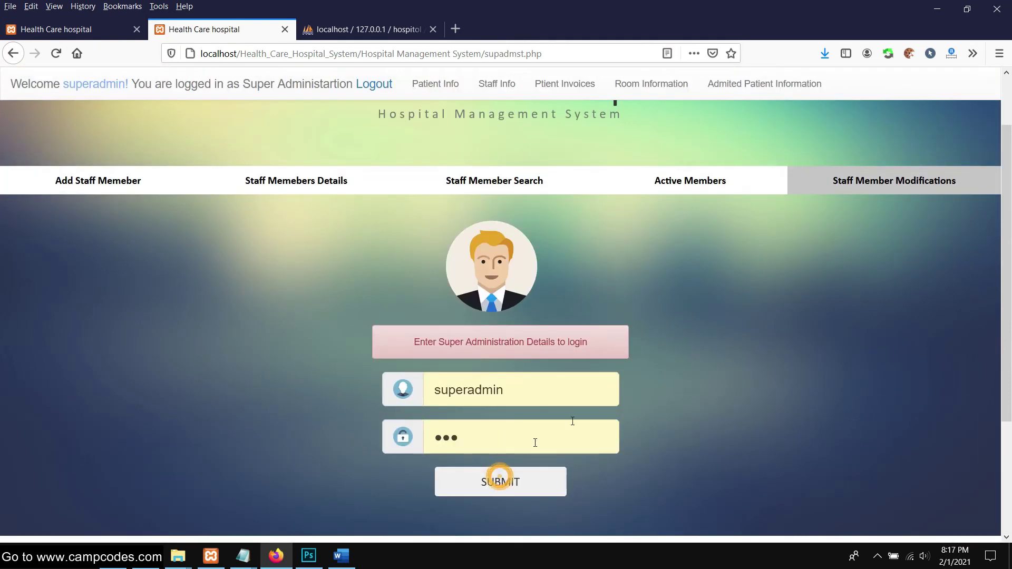
# Search Staff Information for record 1 and scroll through the doctor's editable fields
pyautogui.click(231, 375)
pyautogui.write('1')
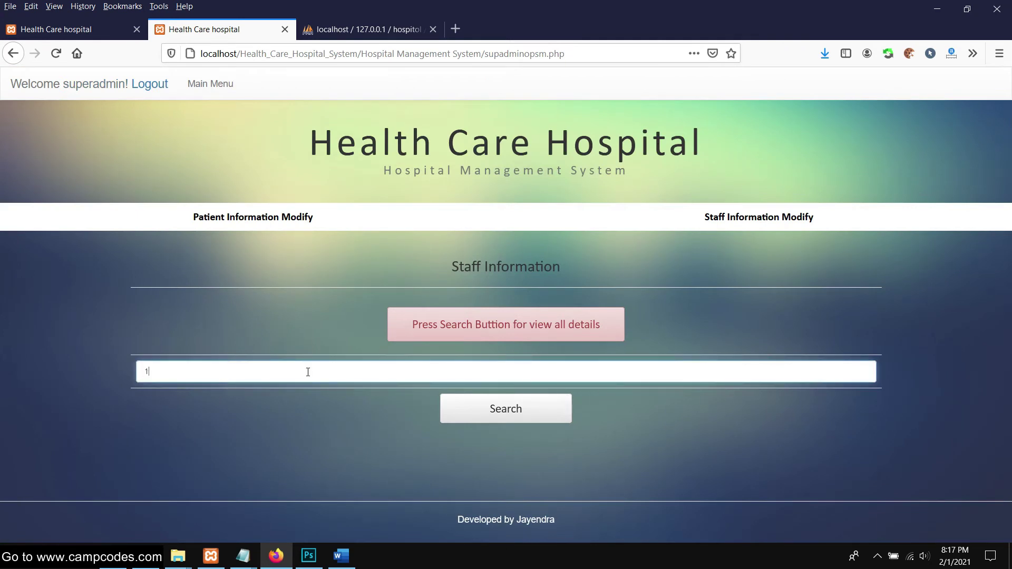
pyautogui.click(493, 405)
pyautogui.scroll(-10, 490, 393)
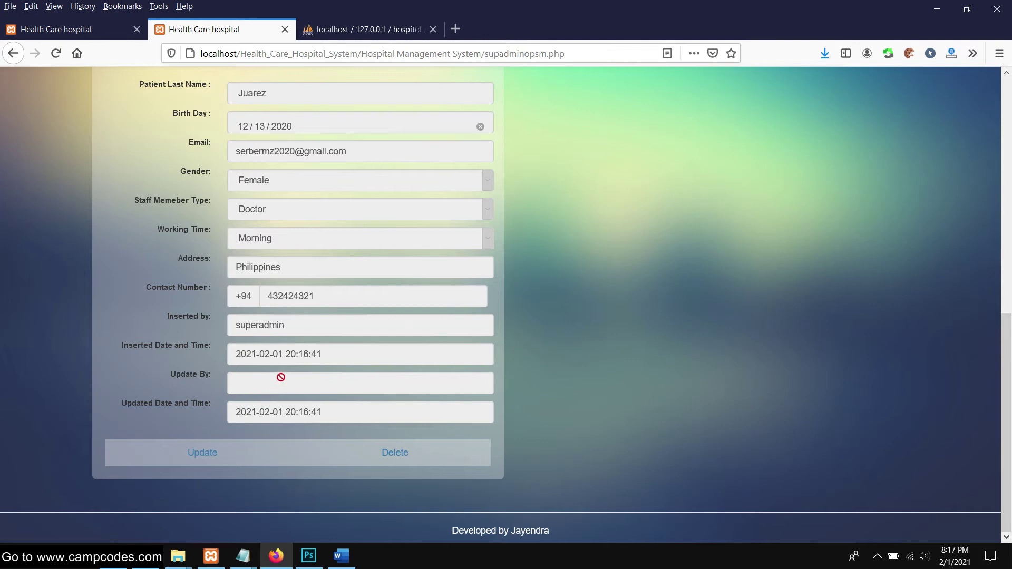
pyautogui.scroll(3, 402, 312)
pyautogui.scroll(-2, 546, 298)
pyautogui.scroll(8, 546, 296)
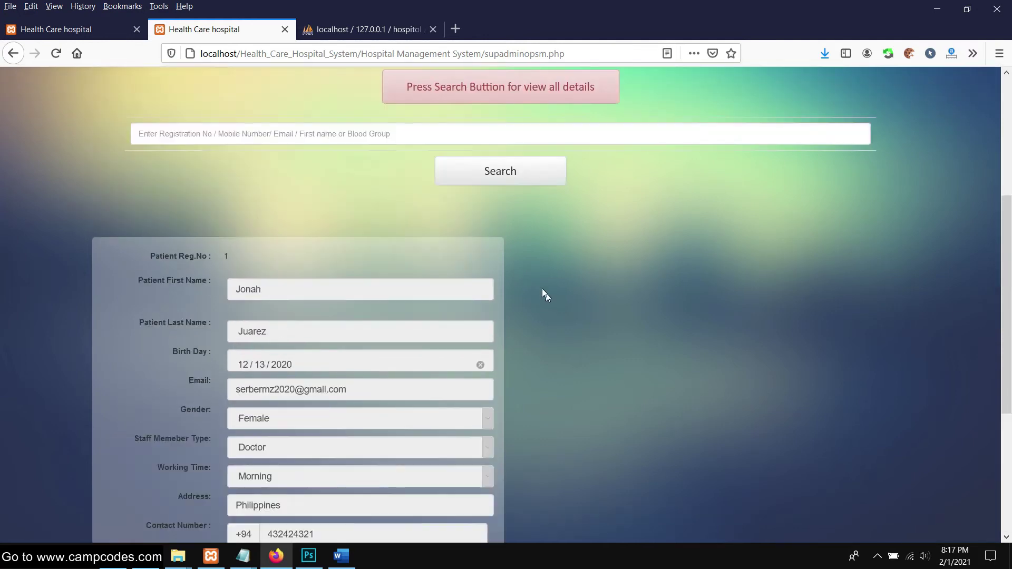
# Go from the Main Menu to the Room Information availability table
pyautogui.click(209, 85)
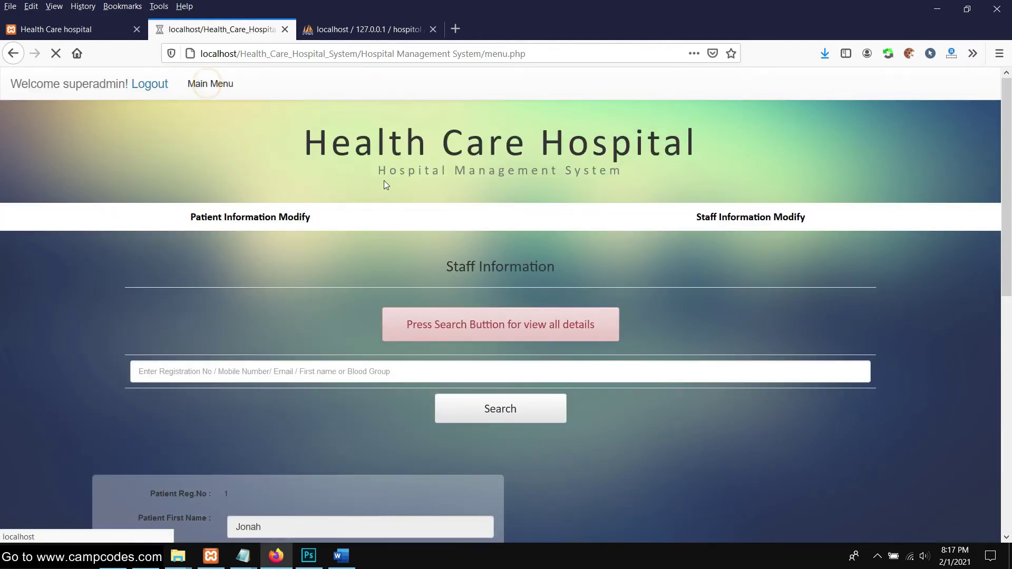
pyautogui.scroll(-4, 566, 230)
pyautogui.scroll(4, 567, 231)
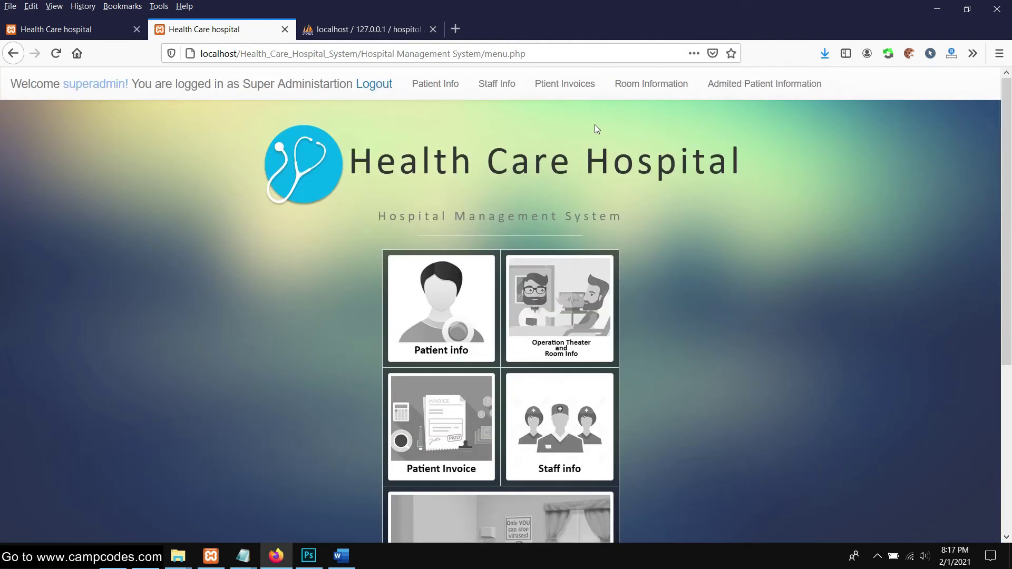
pyautogui.click(668, 84)
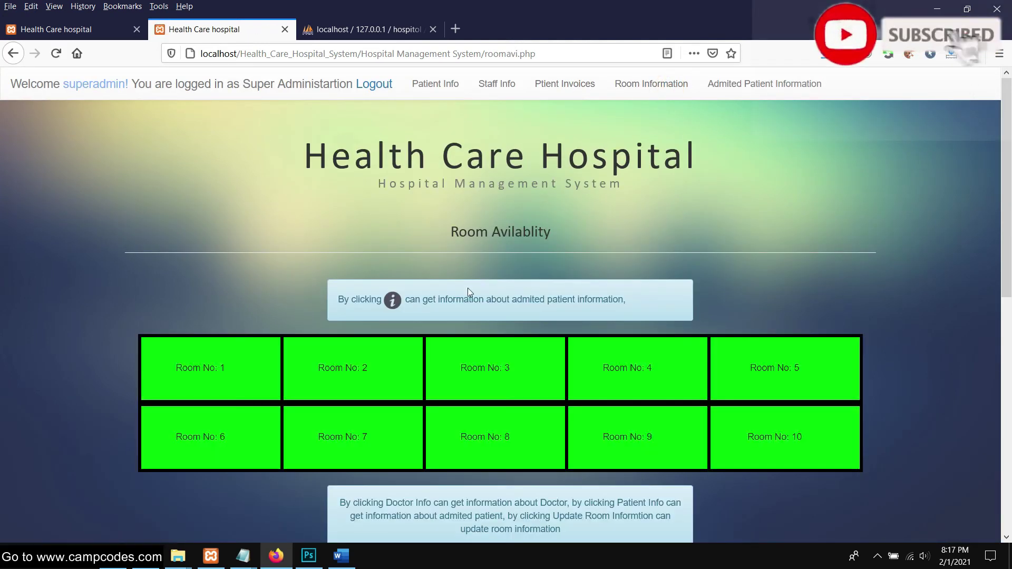
pyautogui.scroll(-4, 467, 288)
pyautogui.scroll(2, 339, 229)
pyautogui.scroll(-4, 377, 289)
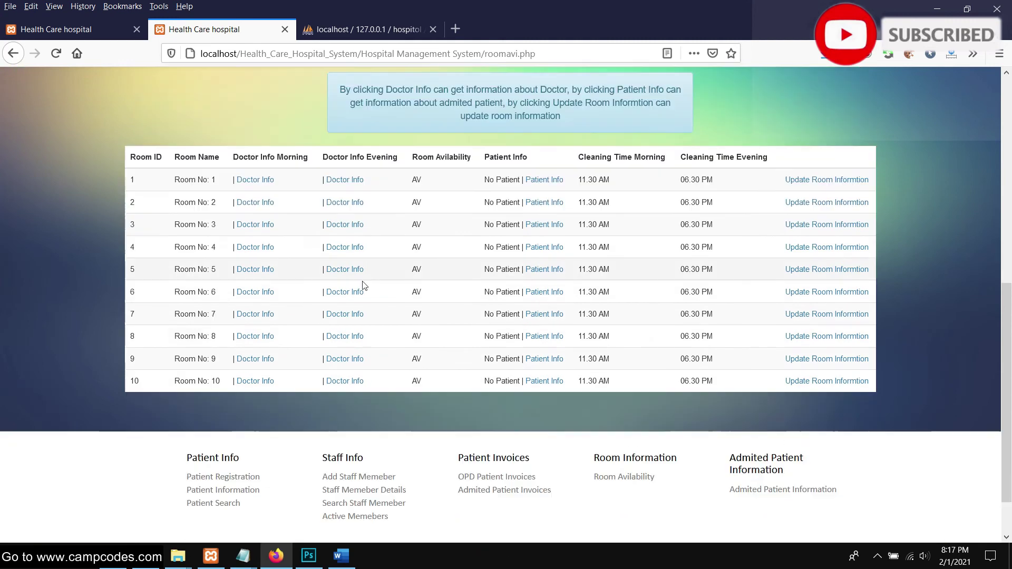
pyautogui.scroll(1, 608, 220)
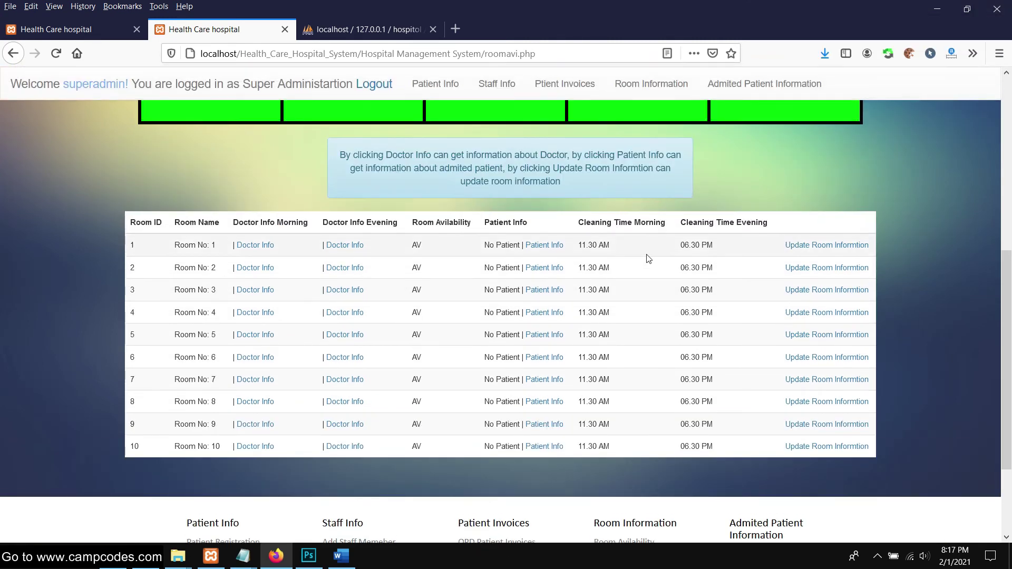
# Open a room's Doctor Info link and scroll the empty OPD Doctor Information form
pyautogui.click(267, 245)
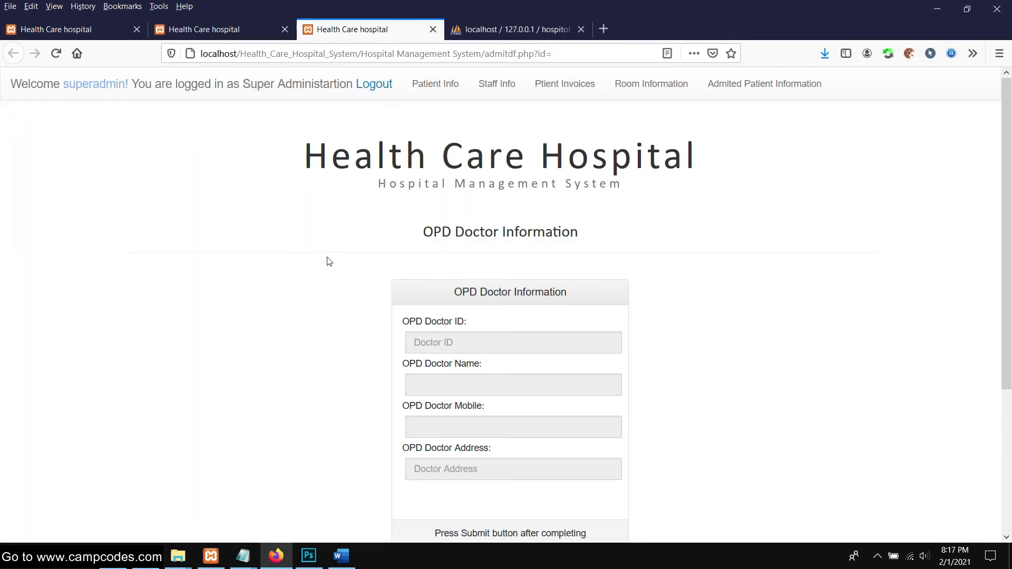
pyautogui.scroll(-3, 458, 286)
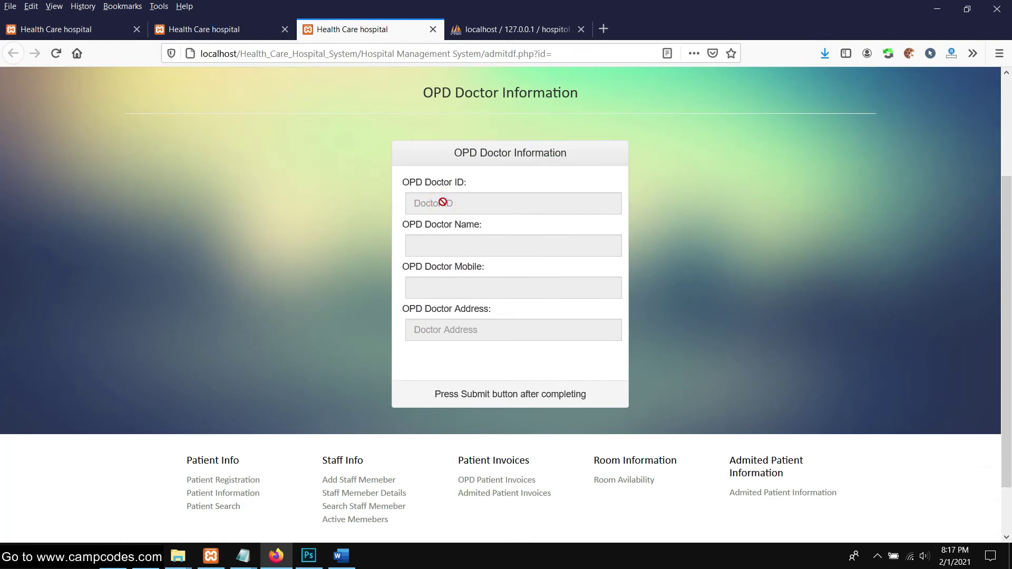
pyautogui.scroll(-2, 414, 275)
pyautogui.scroll(4, 437, 207)
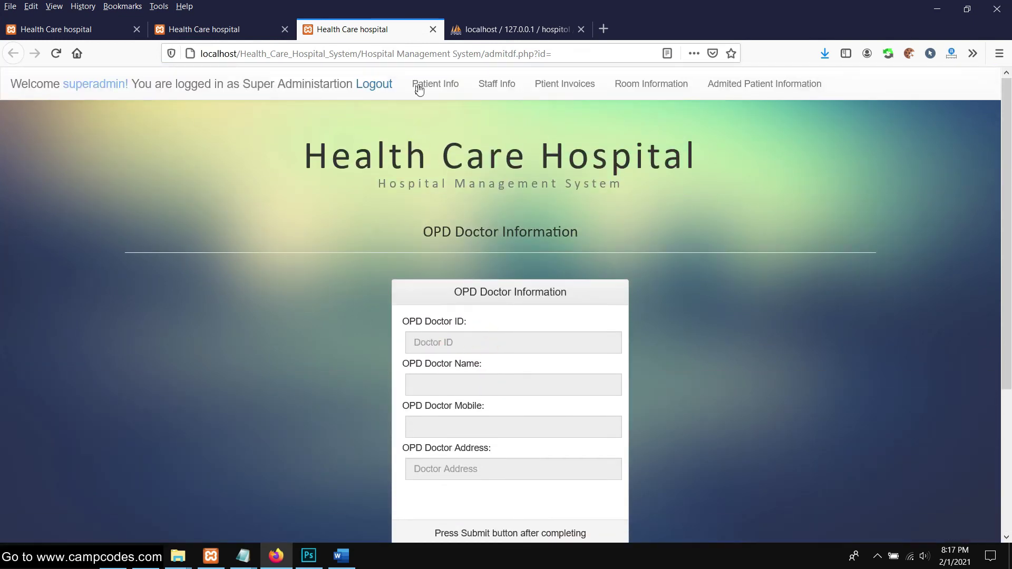
# Open Staff Info and enter the first name, last name and a Philippines address
pyautogui.click(496, 84)
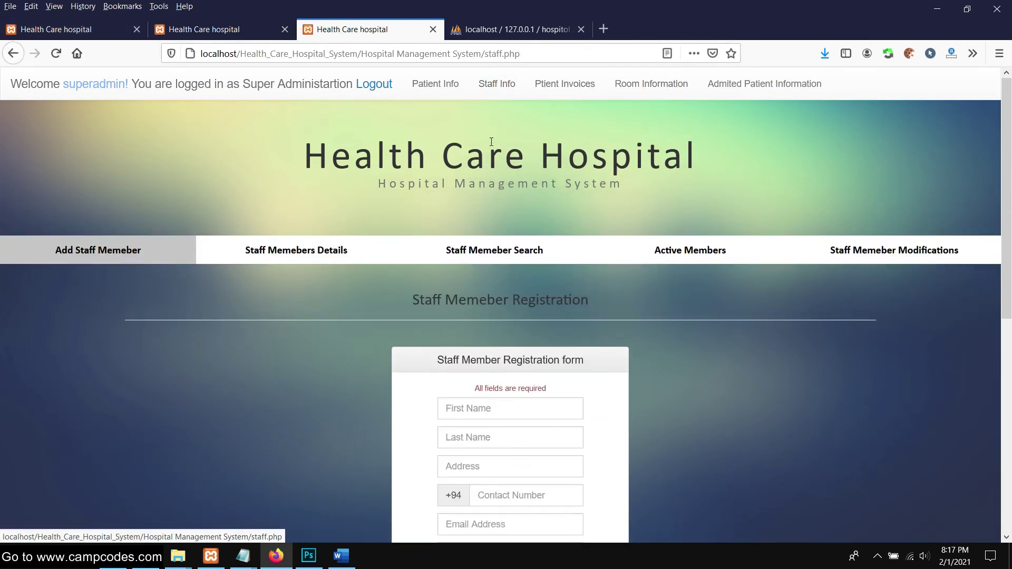
pyautogui.scroll(-3, 528, 264)
pyautogui.click(515, 274)
pyautogui.scroll(-1, 517, 264)
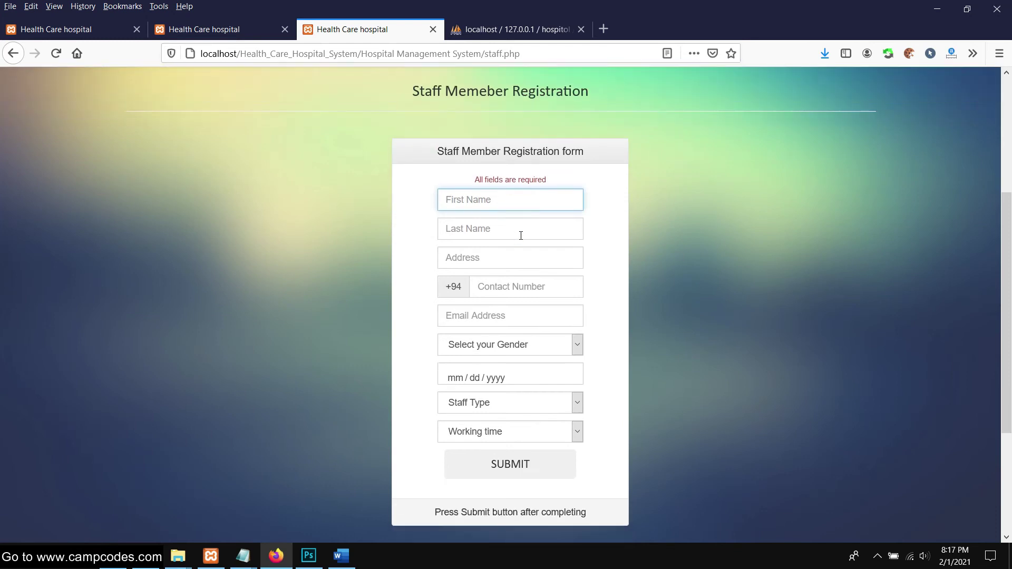
pyautogui.click(521, 235)
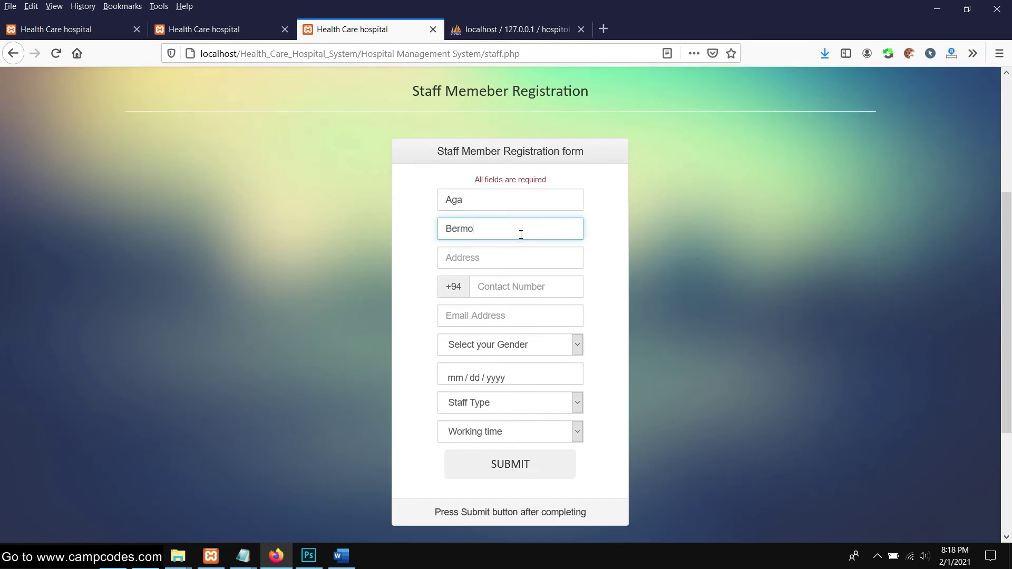
pyautogui.click(524, 256)
pyautogui.write('Phili')
pyautogui.click(508, 277)
# Fill in the staff member's contact number and e-mail address
pyautogui.click(497, 288)
pyautogui.write('1234')
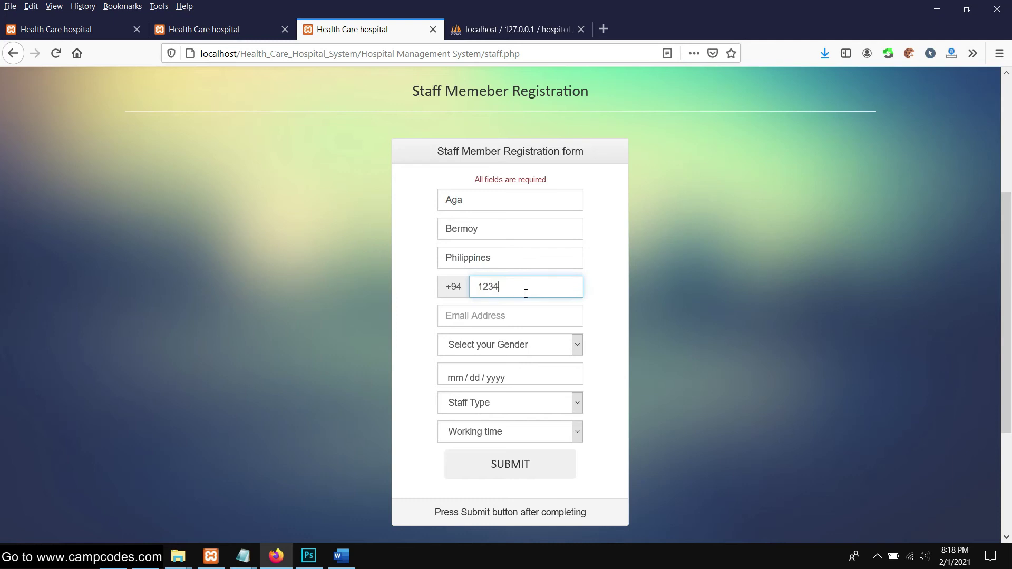
pyautogui.write('5678')
pyautogui.click(504, 316)
pyautogui.scroll(-1, 580, 310)
pyautogui.click(539, 216)
pyautogui.write('s')
pyautogui.click(488, 265)
# Set gender Male, date 02/01/2021, staff type Nurse and a working shift, then submit
pyautogui.click(493, 274)
pyautogui.click(478, 311)
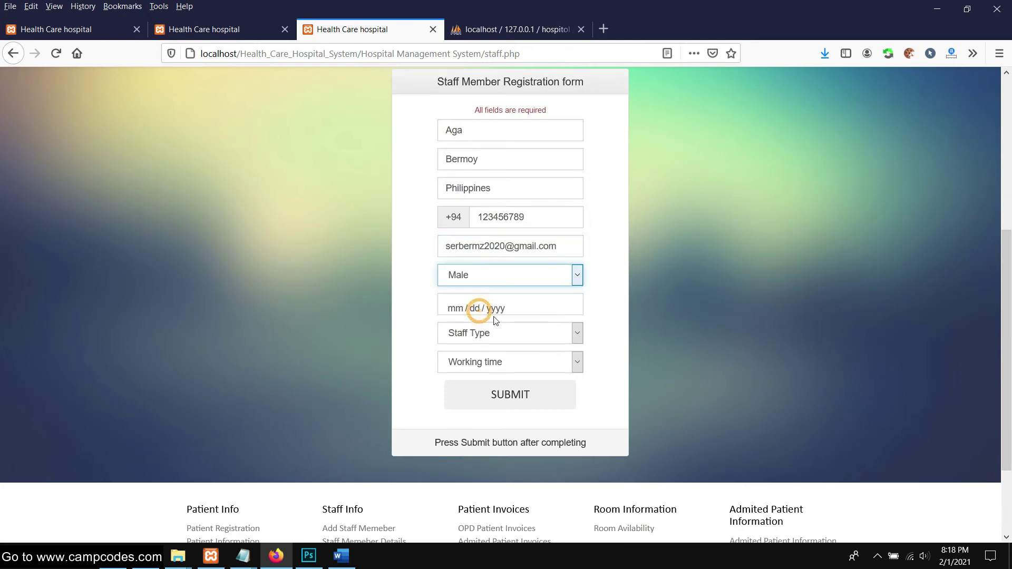
pyautogui.click(495, 311)
pyautogui.click(476, 375)
pyautogui.click(498, 332)
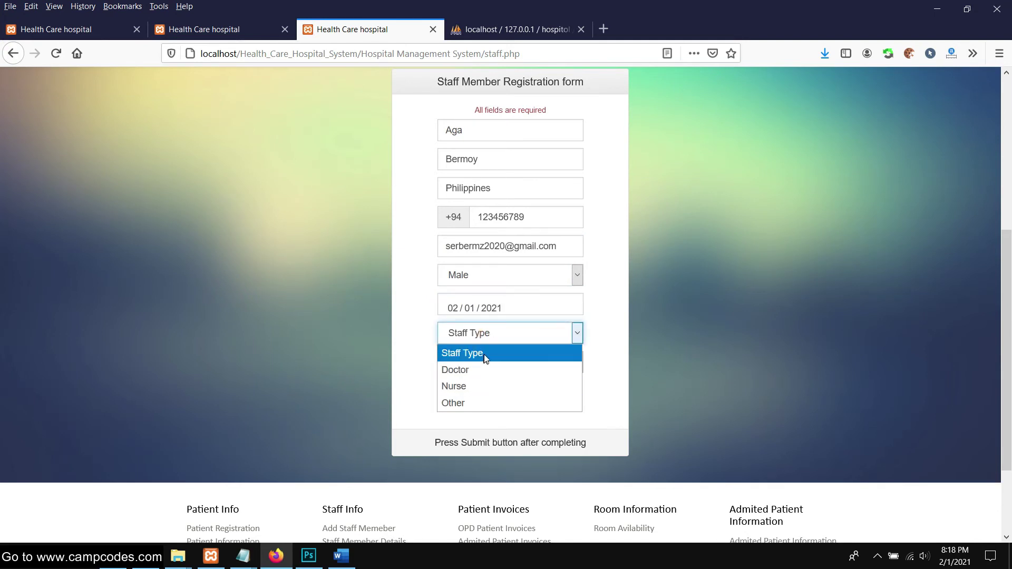
pyautogui.click(479, 386)
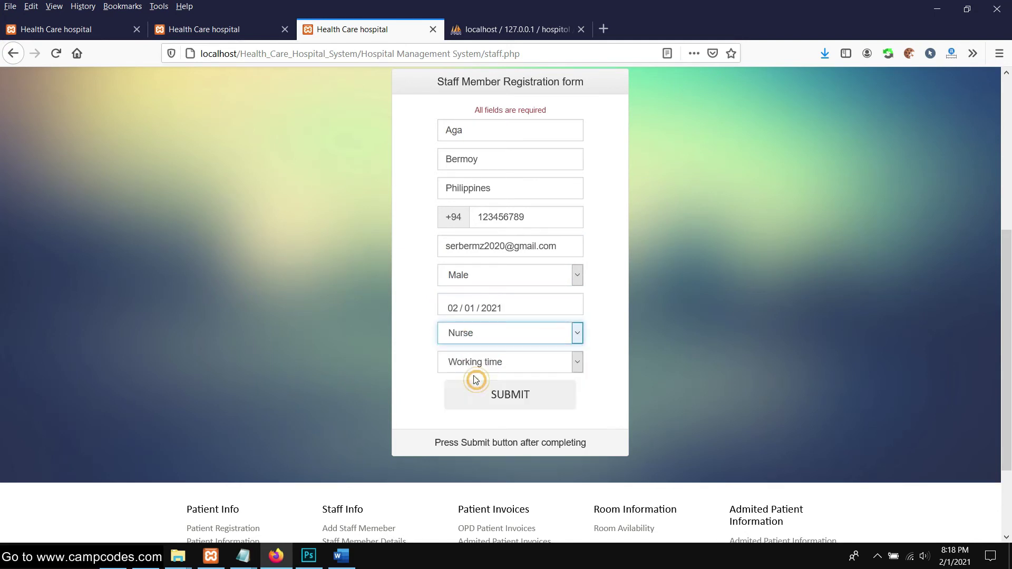
pyautogui.click(496, 361)
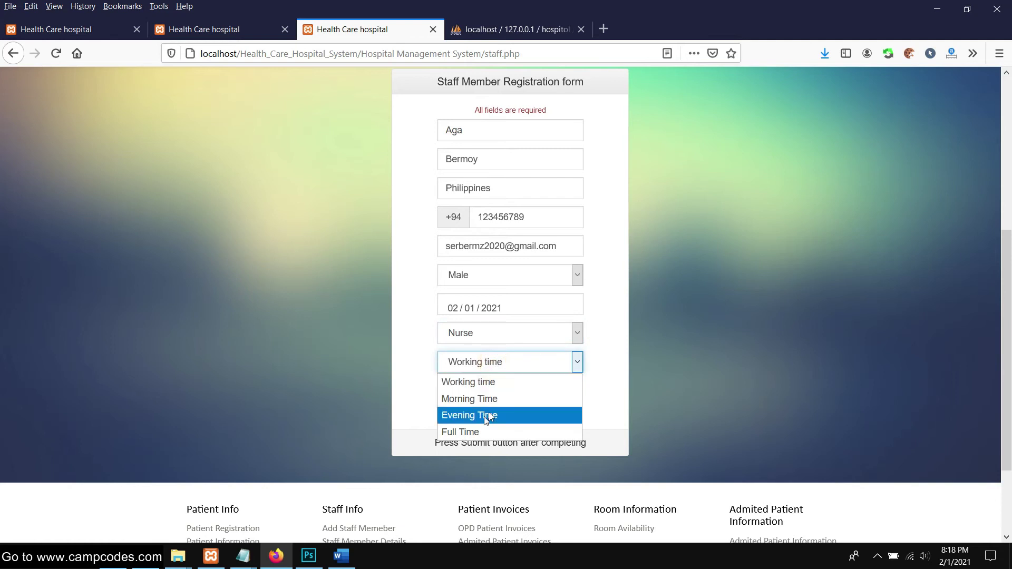
pyautogui.click(482, 431)
pyautogui.click(518, 399)
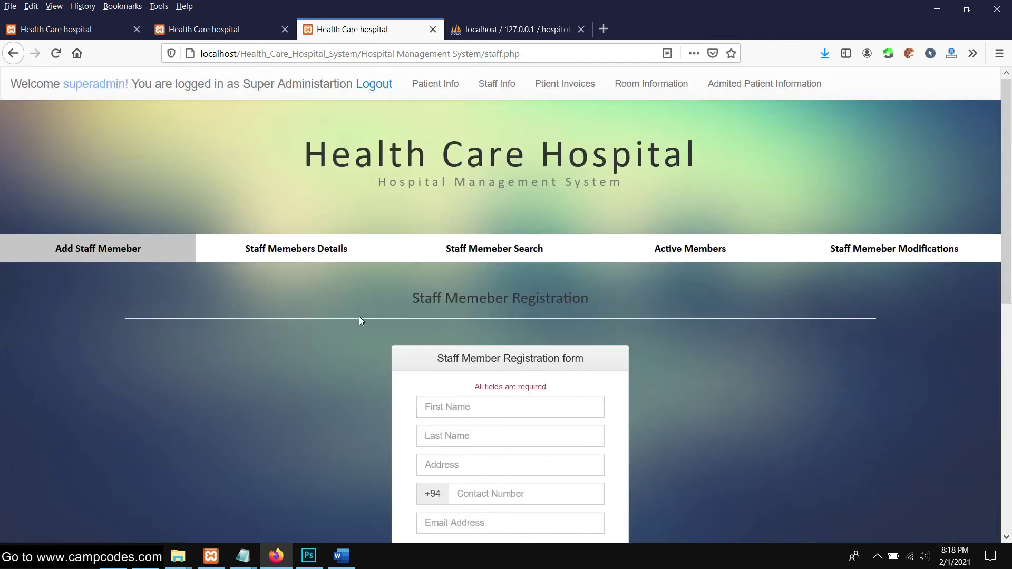
# Check the warning that the e-mail address is already in use
pyautogui.scroll(-8, 359, 316)
pyautogui.scroll(4, 360, 319)
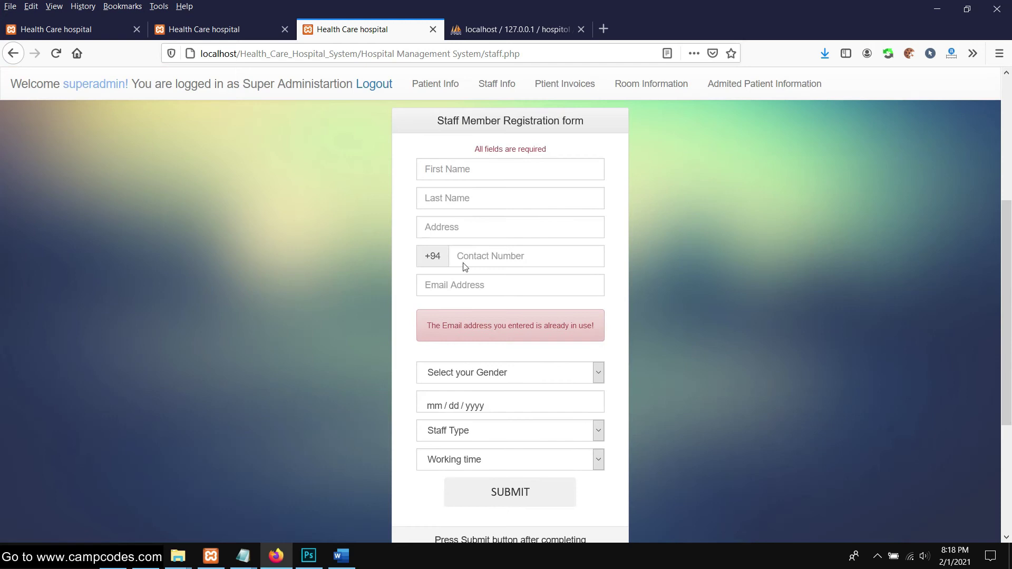
pyautogui.moveTo(519, 324); pyautogui.dragTo(395, 327)
pyautogui.click(372, 333)
# Re-enter the staff member's first name, last name and address from suggestions
pyautogui.click(479, 171)
pyautogui.write('Aga')
pyautogui.click(474, 194)
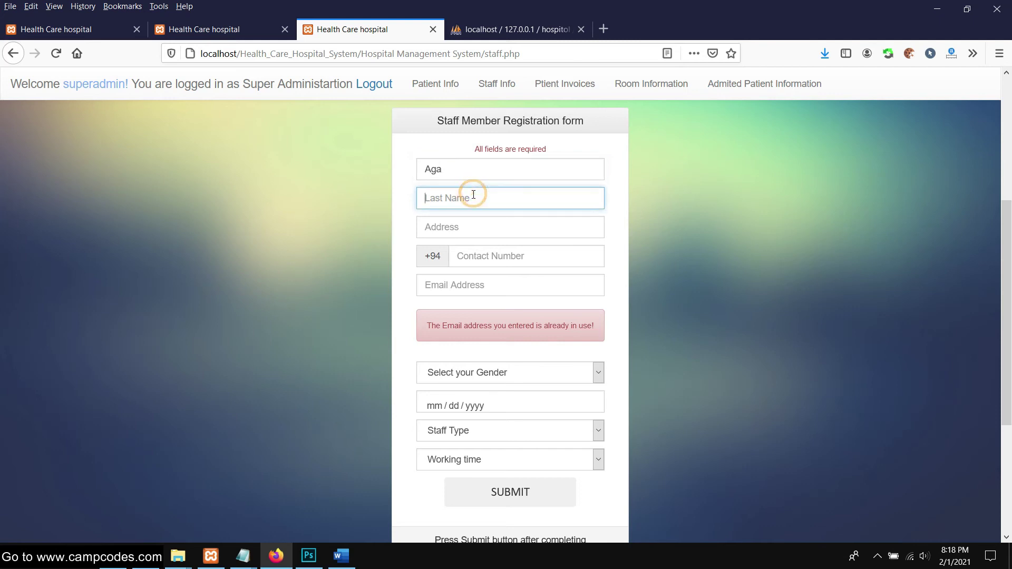
pyautogui.write('B')
pyautogui.click(463, 225)
pyautogui.click(462, 228)
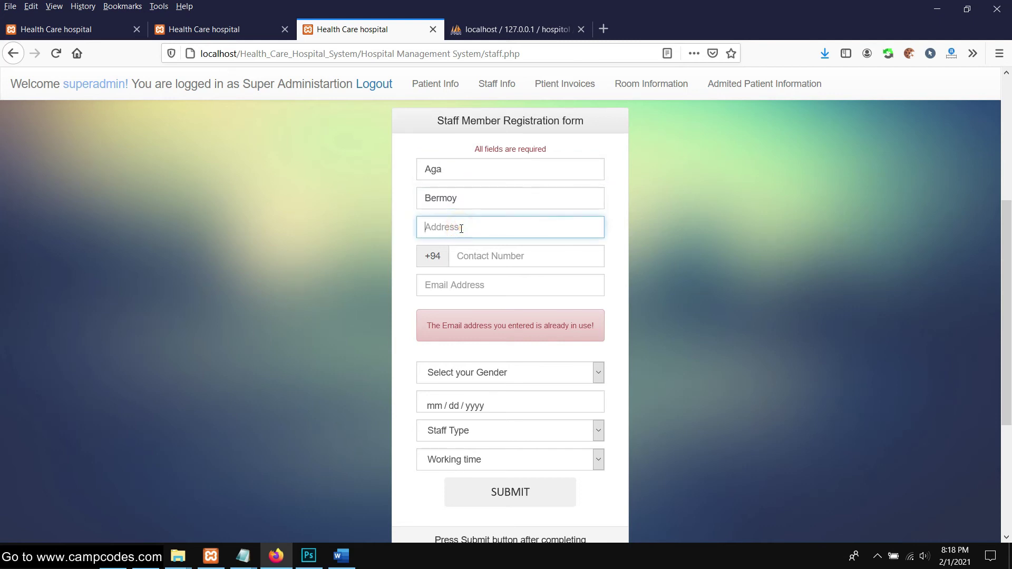
pyautogui.write('P')
pyautogui.click(441, 244)
# Enter the contact number and an edited, unique e-mail address
pyautogui.click(494, 256)
pyautogui.write('123456789')
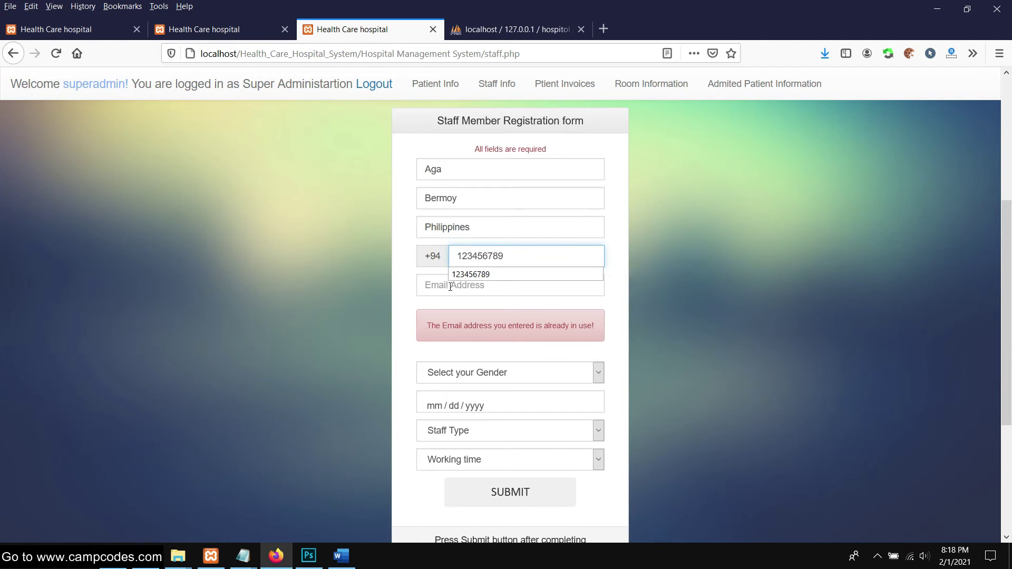
pyautogui.click(464, 286)
pyautogui.write('se')
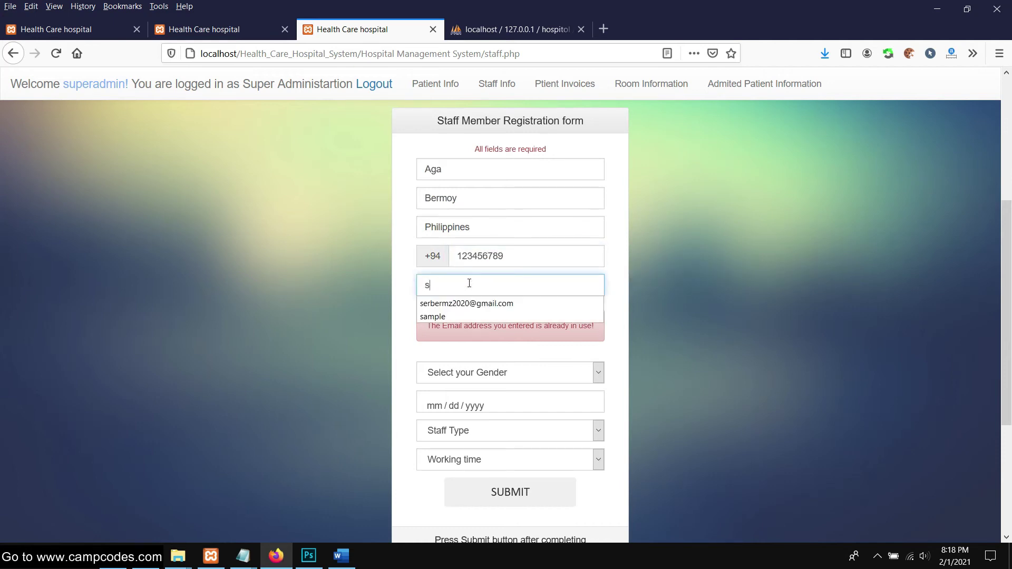
pyautogui.click(460, 303)
pyautogui.click(482, 283)
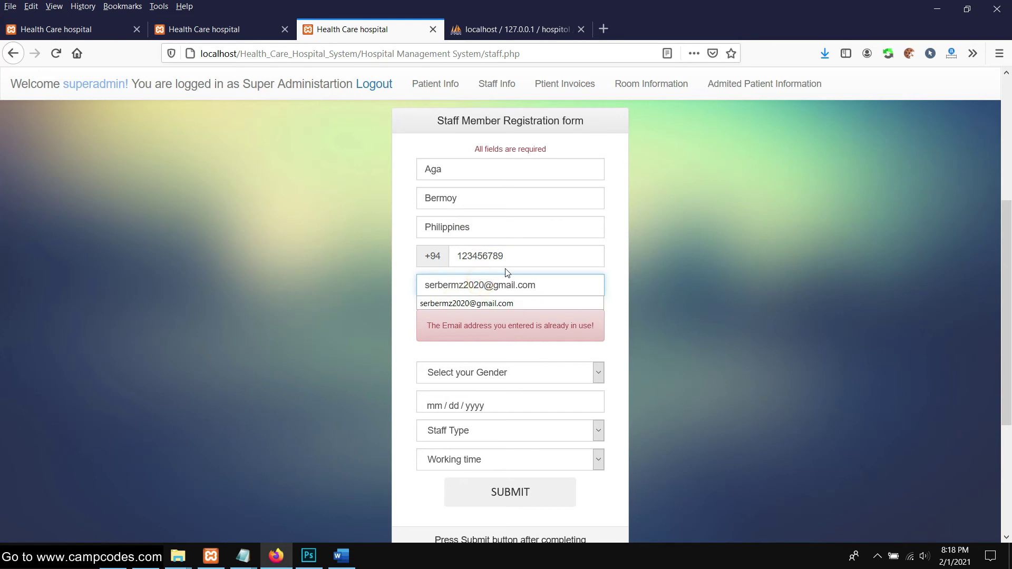
pyautogui.write('1')
# Set gender to Male and the date to 02/01/2021
pyautogui.click(857, 274)
pyautogui.scroll(-2, 515, 282)
pyautogui.click(486, 232)
pyautogui.click(474, 272)
pyautogui.click(451, 268)
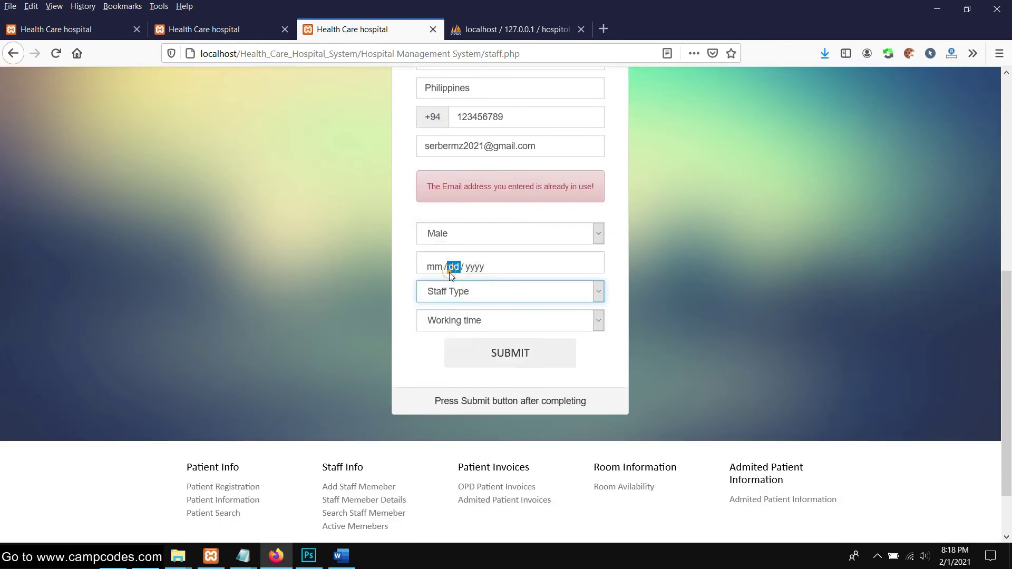
pyautogui.click(459, 334)
# Set staff type to Nurse and working time to Full Time, then submit
pyautogui.click(461, 293)
pyautogui.click(450, 334)
pyautogui.click(468, 296)
pyautogui.click(453, 343)
pyautogui.click(454, 321)
pyautogui.click(451, 390)
pyautogui.click(464, 357)
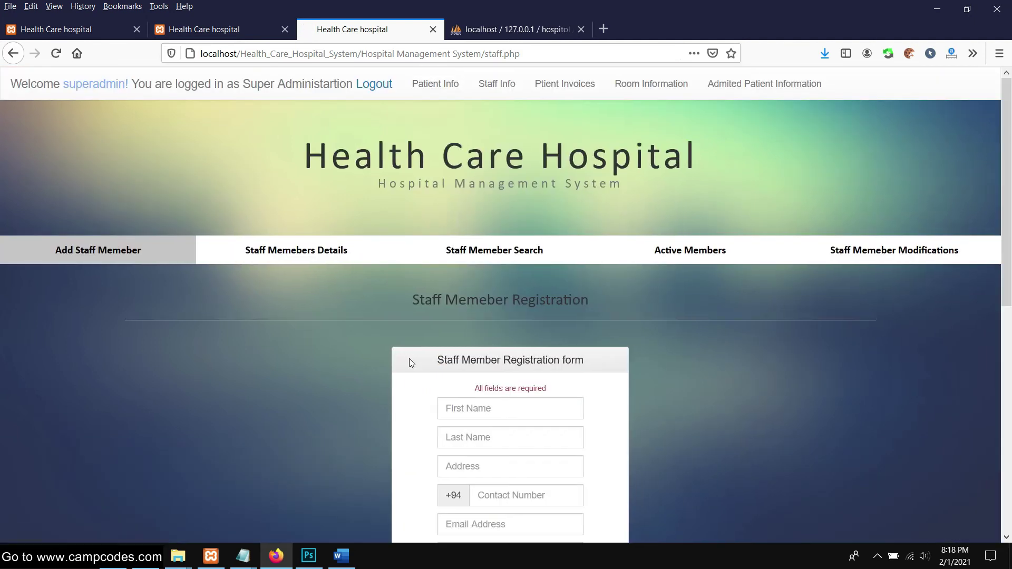
pyautogui.scroll(-4, 412, 363)
pyautogui.scroll(-4, 418, 366)
# Search staff members for '1' on the Staff Member Search page
pyautogui.moveTo(585, 288); pyautogui.dragTo(404, 277)
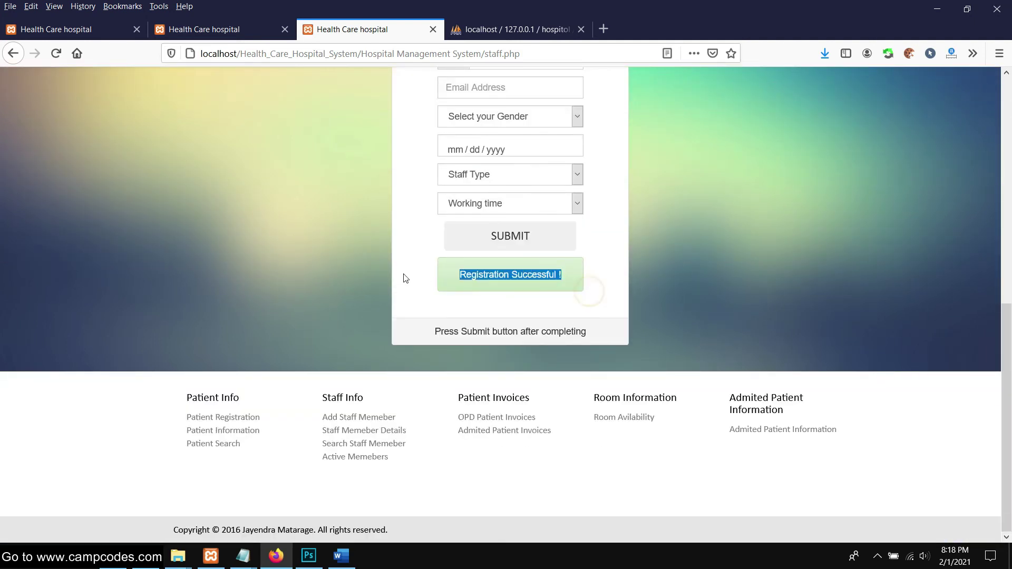
pyautogui.scroll(10, 419, 264)
pyautogui.click(481, 251)
pyautogui.scroll(-3, 443, 321)
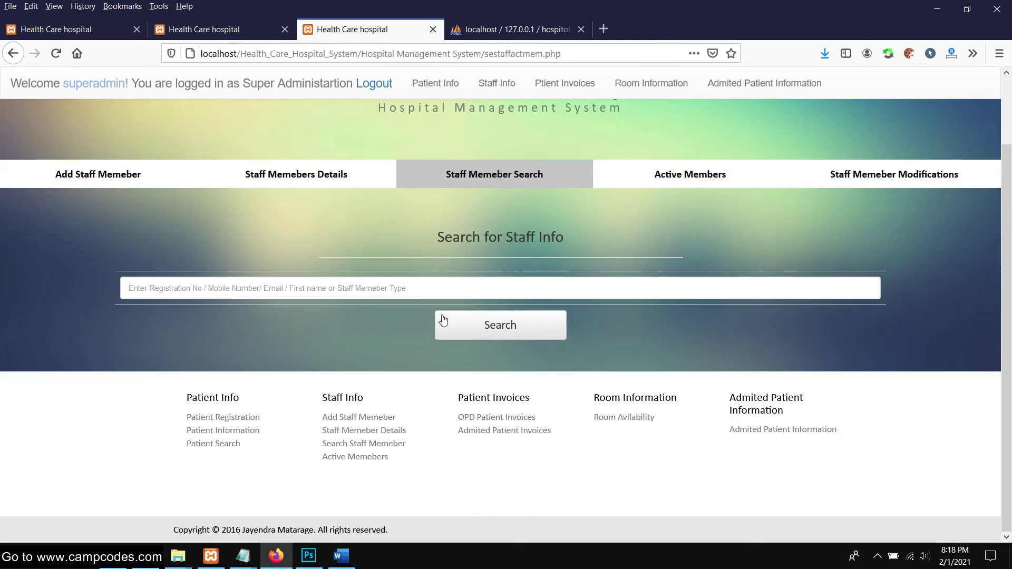
pyautogui.click(320, 289)
pyautogui.write('1')
pyautogui.click(445, 320)
pyautogui.scroll(-5, 369, 295)
# Review the result, then view Active Members with the nurse under Full Time
pyautogui.moveTo(166, 185); pyautogui.dragTo(143, 194)
pyautogui.click(153, 220)
pyautogui.scroll(5, 359, 207)
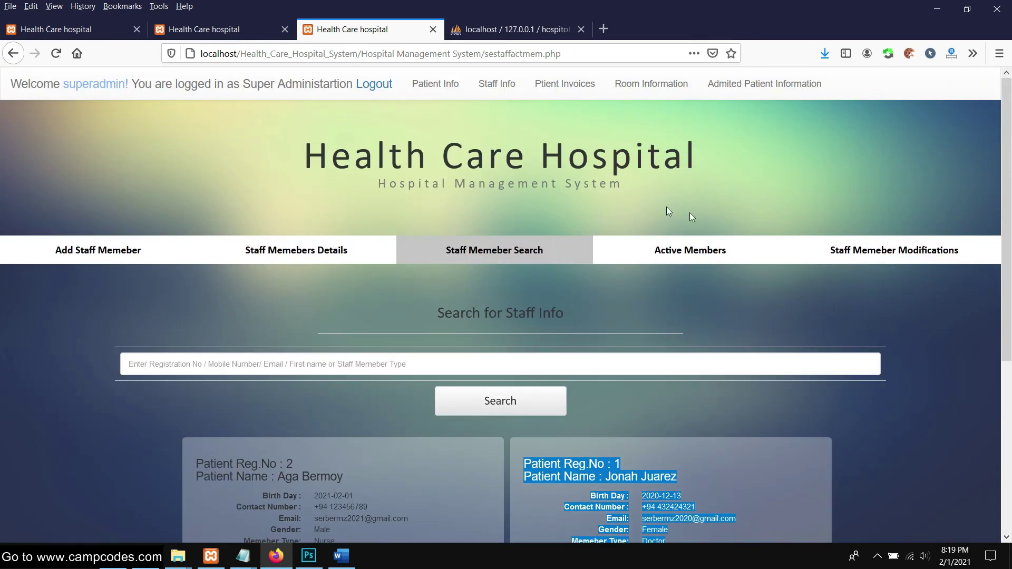
pyautogui.click(733, 251)
pyautogui.scroll(-3, 731, 264)
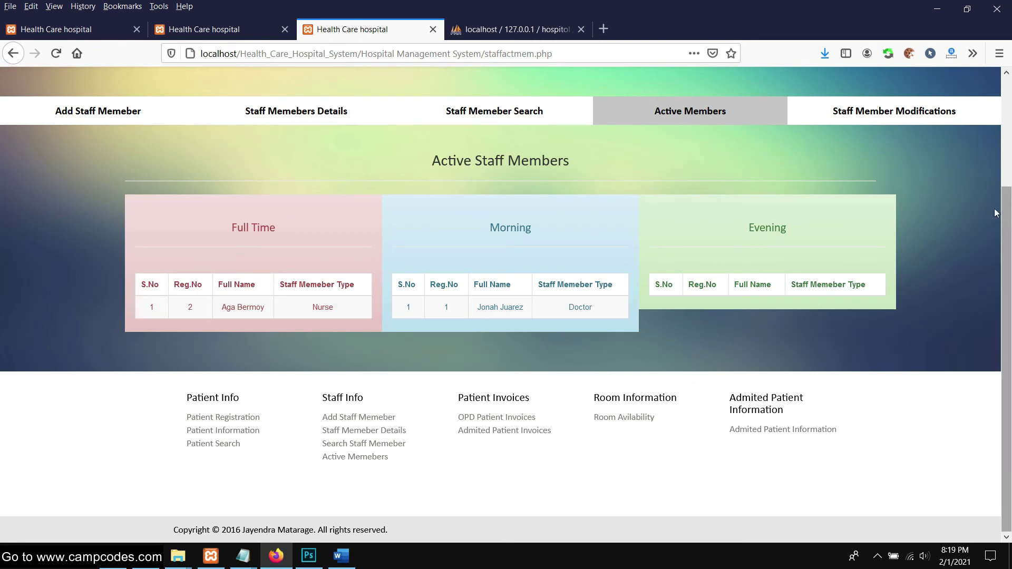
# View the Room Information and Admitted Patient Information pages
pyautogui.scroll(3, 820, 167)
pyautogui.click(638, 86)
pyautogui.click(767, 85)
# Go to Patient Registration and look over the OPD doctor choices
pyautogui.click(478, 291)
pyautogui.click(451, 98)
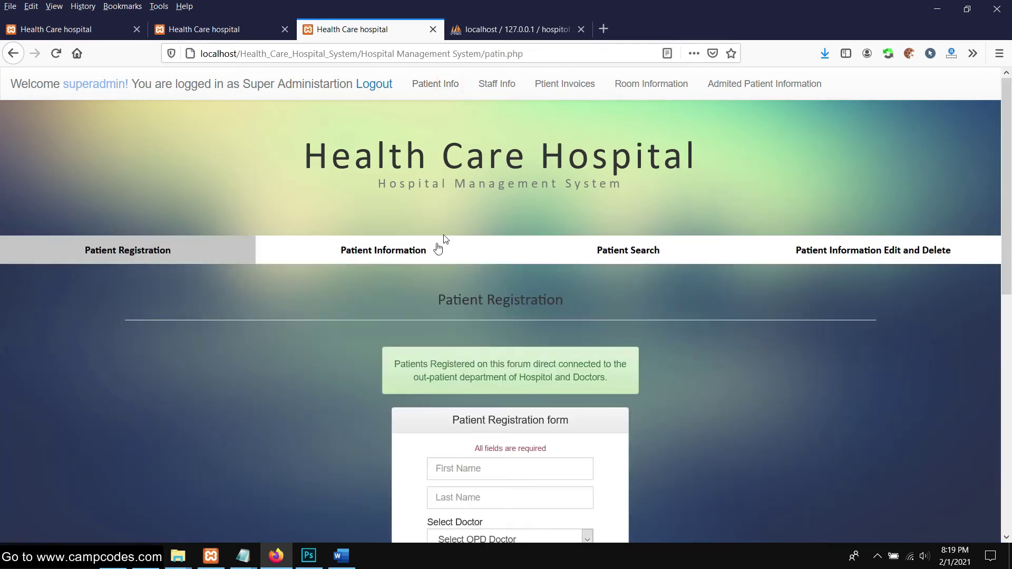
pyautogui.scroll(-4, 397, 258)
pyautogui.scroll(-3, 414, 238)
pyautogui.click(491, 123)
pyautogui.scroll(3, 357, 174)
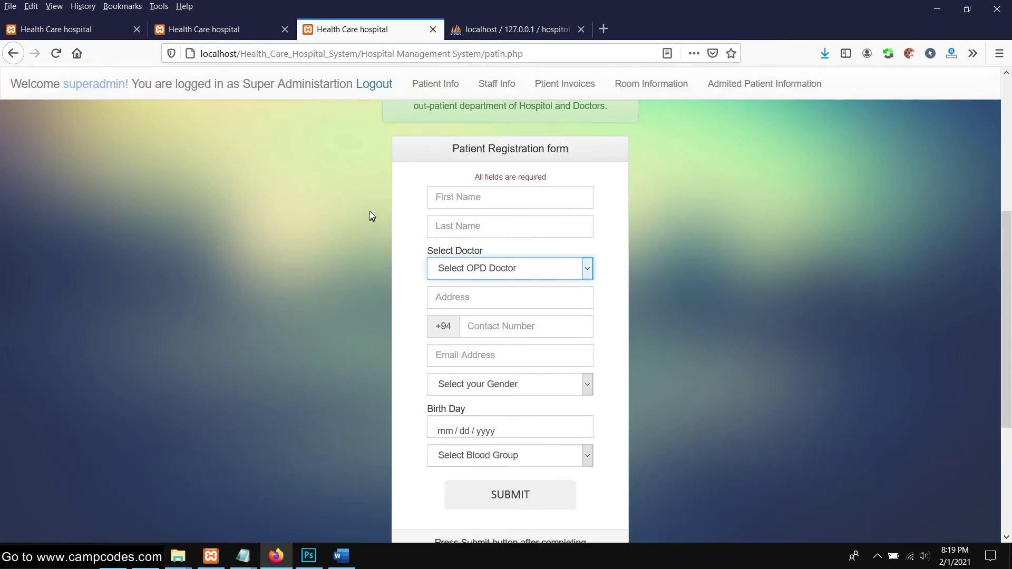
# Enter the patient's first and last name and assign the OPD doctor
pyautogui.click(467, 200)
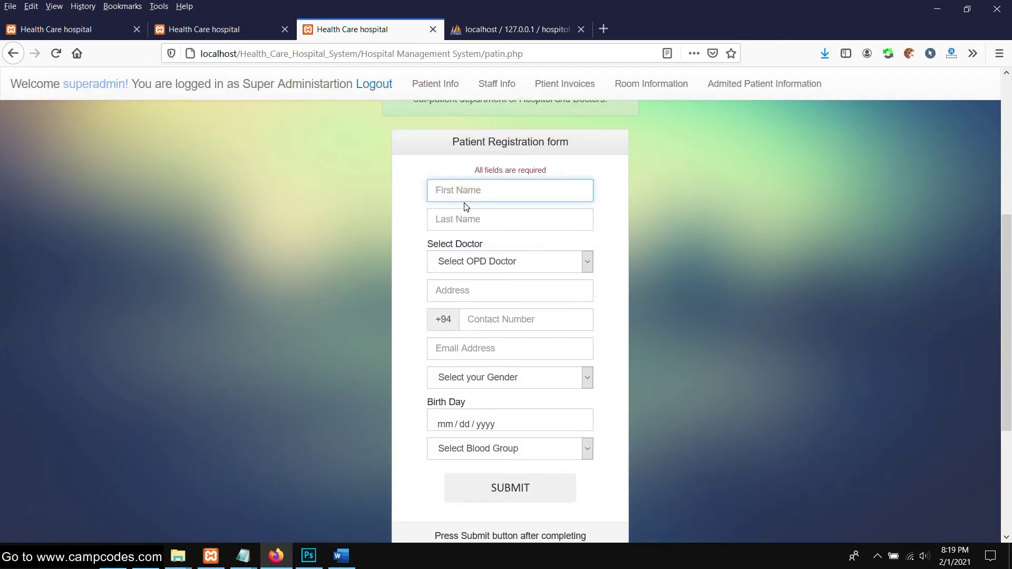
pyautogui.click(477, 220)
pyautogui.write('Ber')
pyautogui.click(446, 238)
pyautogui.click(472, 261)
pyautogui.click(451, 299)
# Fill in the patient's address and contact number from suggestions
pyautogui.click(496, 286)
pyautogui.click(485, 291)
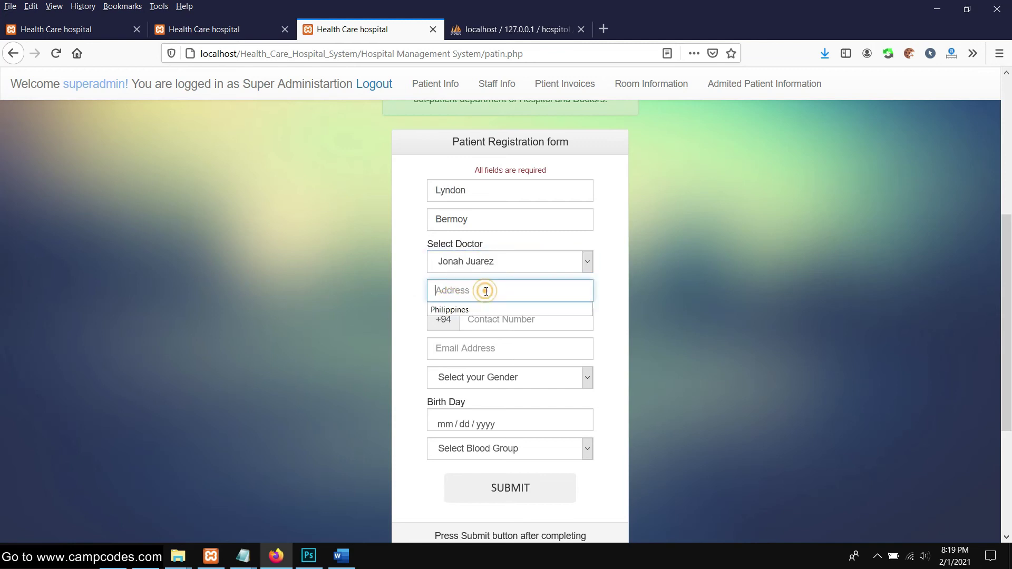
pyautogui.click(474, 307)
pyautogui.click(509, 319)
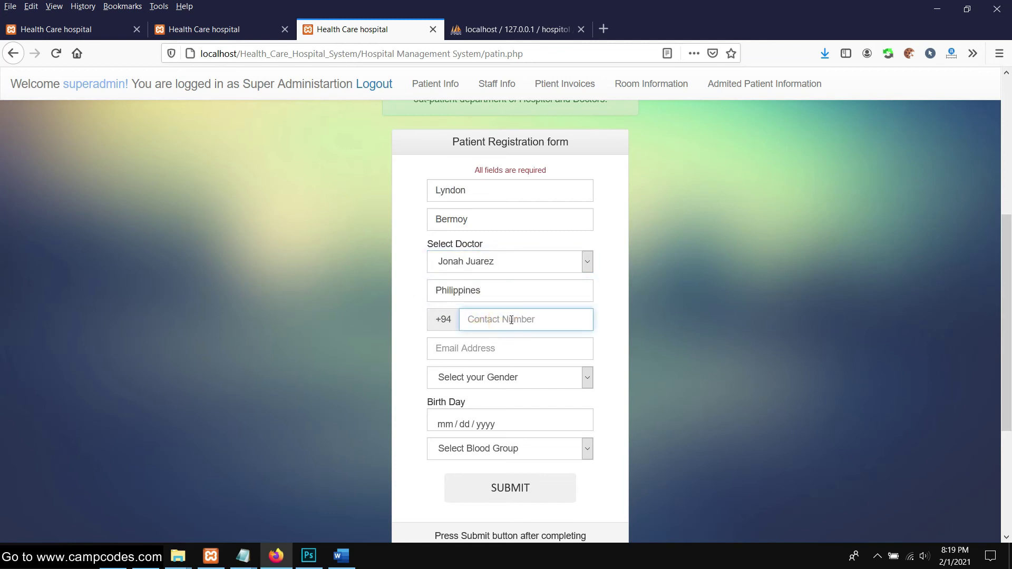
pyautogui.write('12')
pyautogui.click(477, 339)
# Enter the patient's e-mail, changing its last digit to 2 to keep it unique
pyautogui.click(453, 359)
pyautogui.write('s')
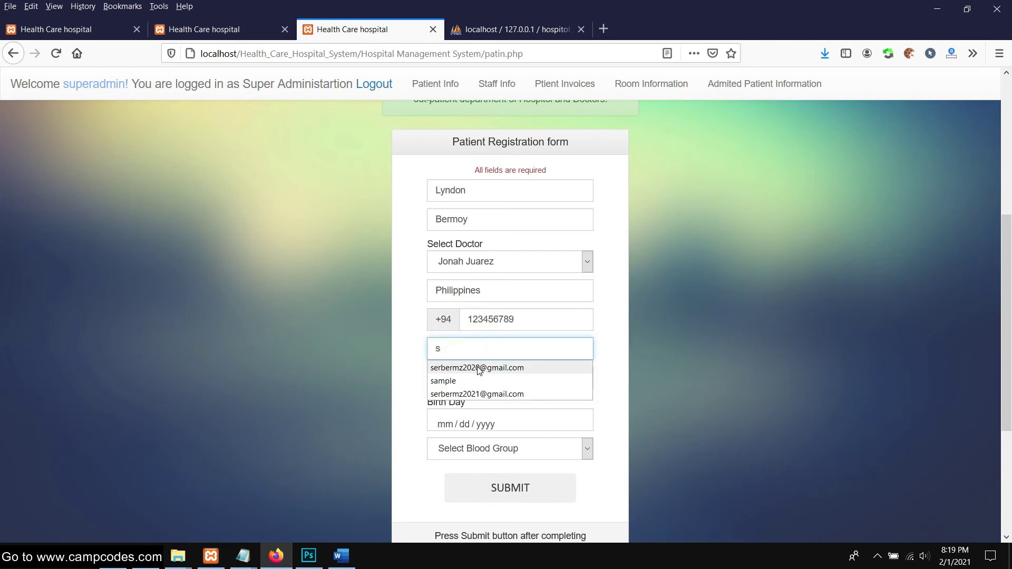
pyautogui.click(479, 368)
pyautogui.click(496, 346)
pyautogui.press('BackSpace')
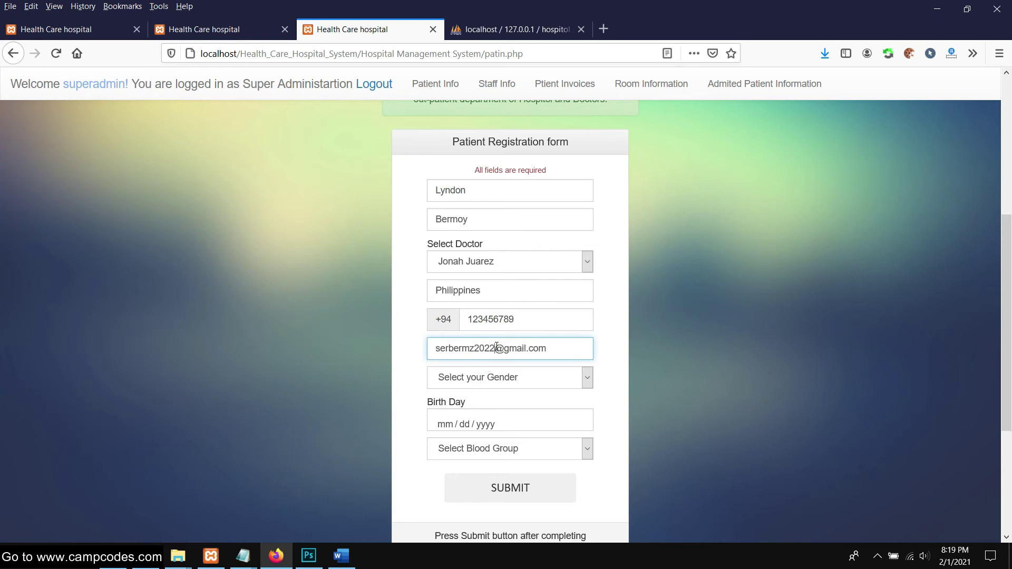
# Set gender Male, birth date 02/01/2021 and blood group AB+, then submit
pyautogui.click(574, 377)
pyautogui.click(468, 411)
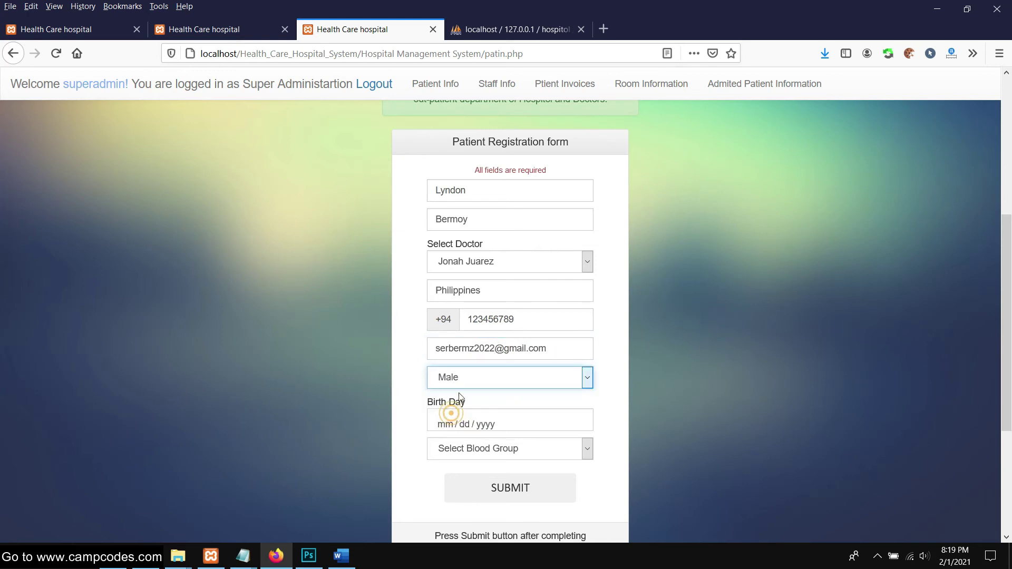
pyautogui.scroll(-3, 477, 365)
pyautogui.click(533, 282)
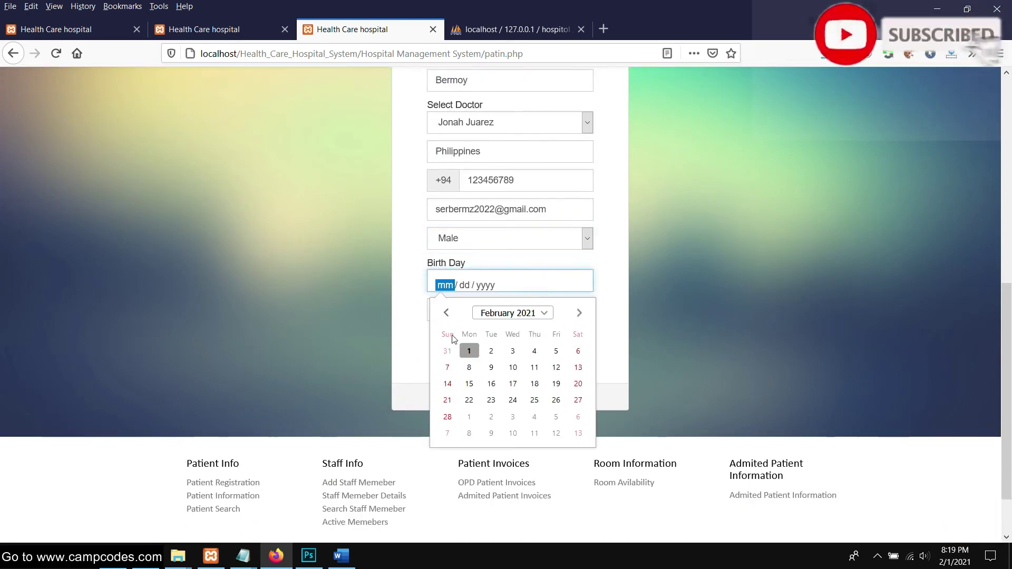
pyautogui.click(469, 352)
pyautogui.click(479, 312)
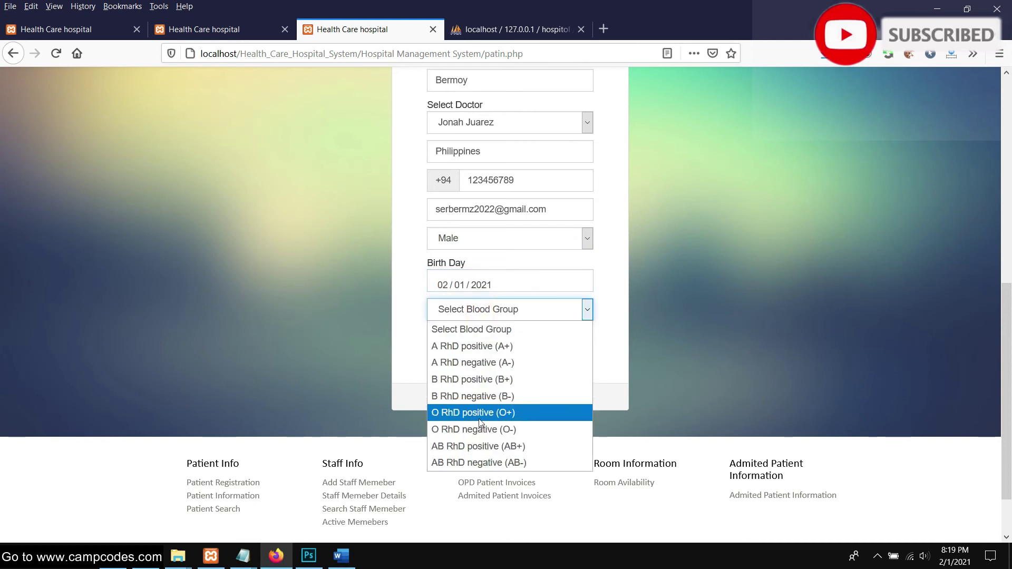
pyautogui.click(499, 447)
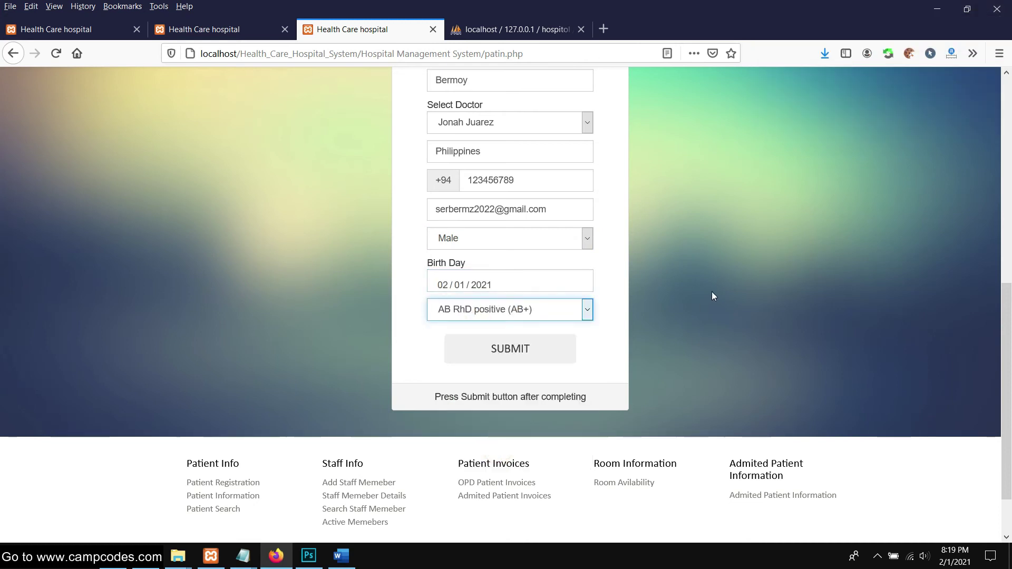
pyautogui.scroll(-2, 712, 292)
pyautogui.click(532, 297)
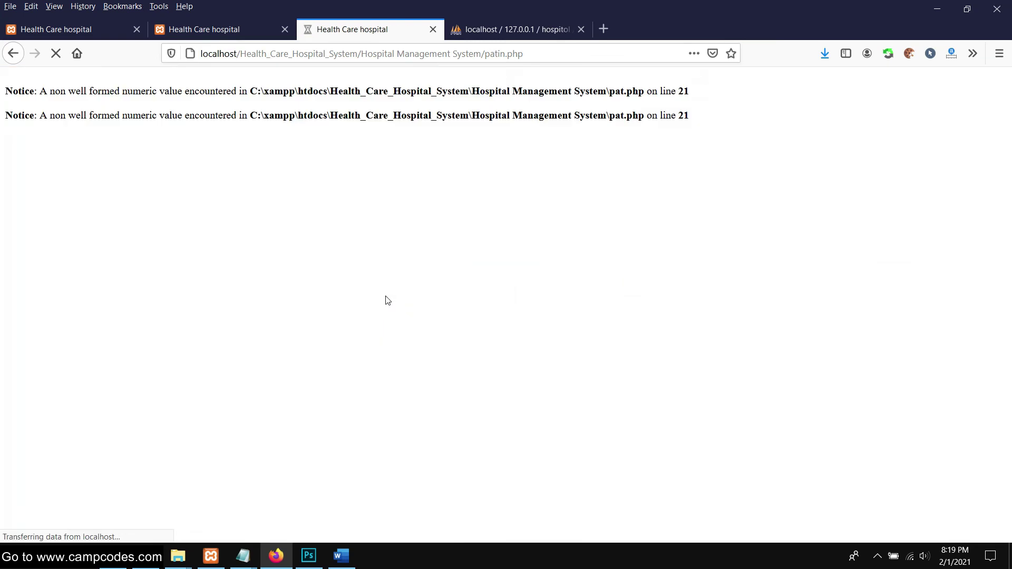
# Read the out-patient notice, then open the All Patient details list
pyautogui.scroll(-5, 422, 271)
pyautogui.scroll(-1, 462, 269)
pyautogui.scroll(2, 437, 221)
pyautogui.scroll(-1, 415, 178)
pyautogui.moveTo(406, 139); pyautogui.dragTo(712, 180)
pyautogui.scroll(1, 725, 175)
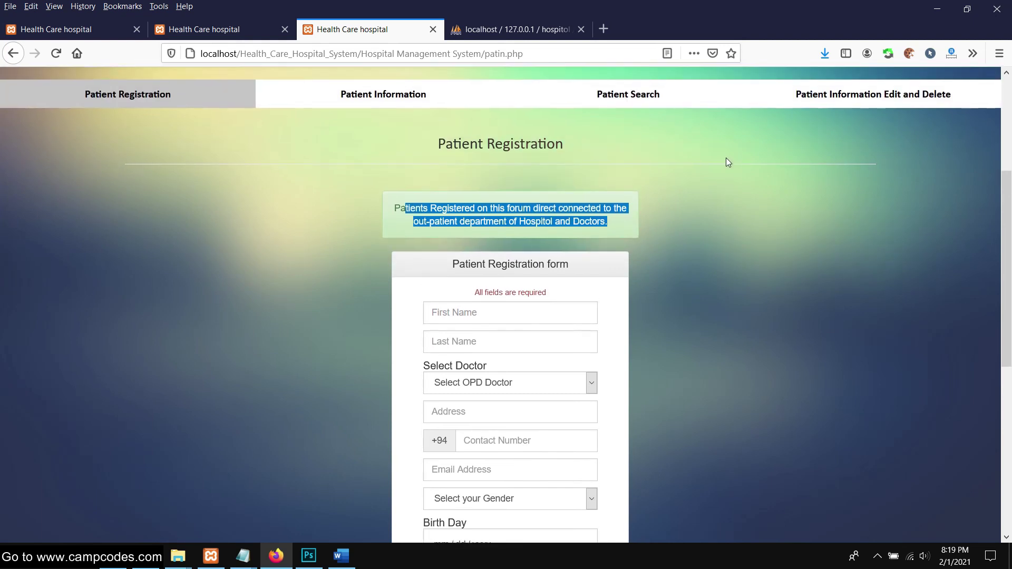
pyautogui.scroll(1, 676, 128)
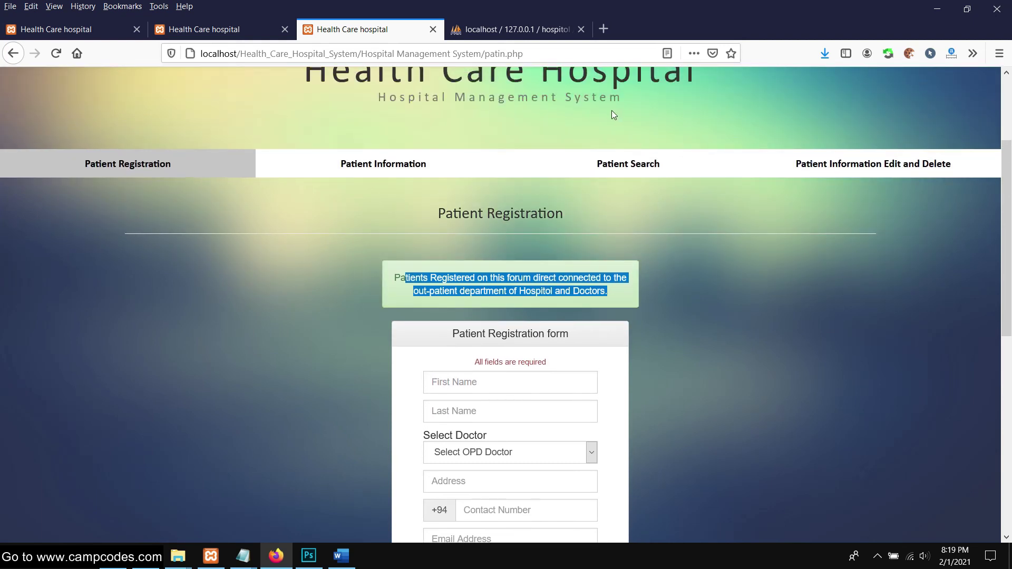
pyautogui.scroll(1, 611, 110)
pyautogui.scroll(-1, 627, 135)
pyautogui.scroll(1, 654, 146)
pyautogui.scroll(-3, 486, 132)
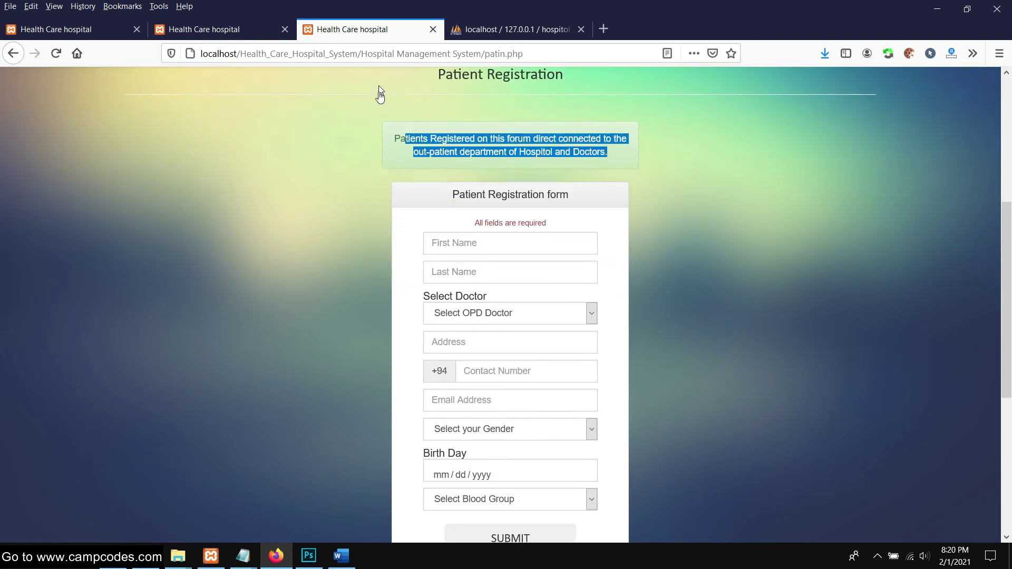
pyautogui.scroll(2, 377, 116)
pyautogui.click(372, 162)
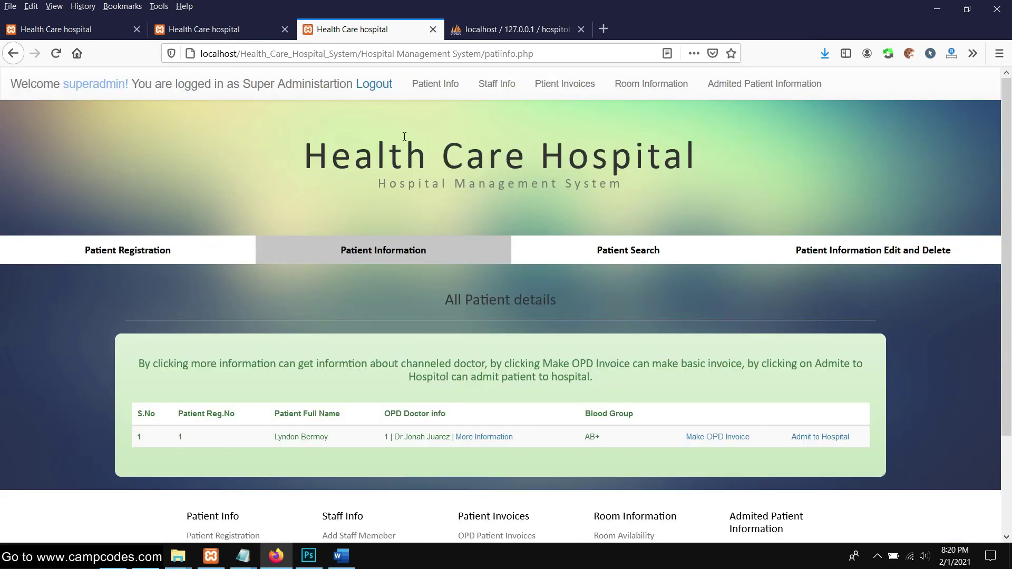
pyautogui.scroll(-2, 466, 309)
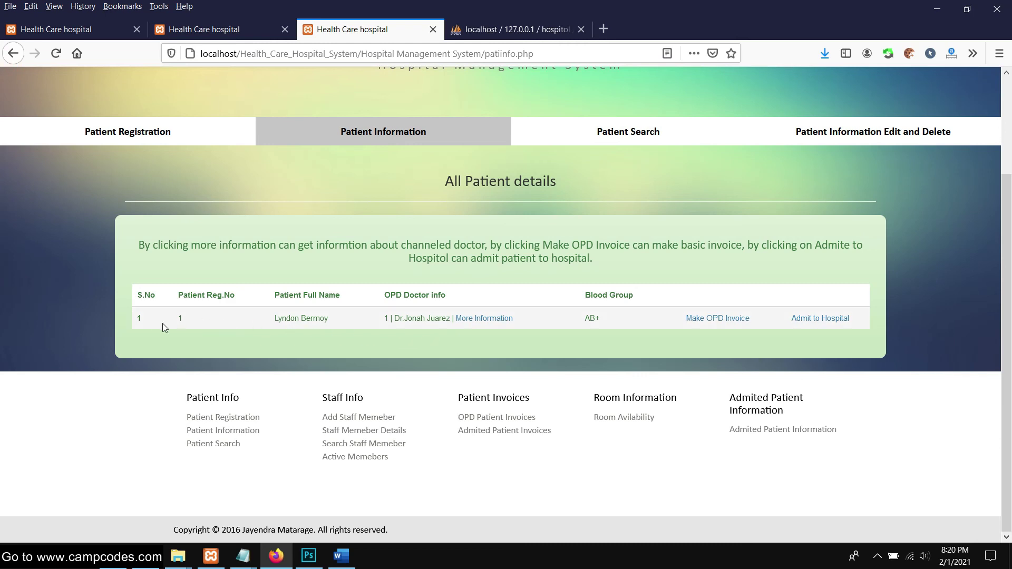
pyautogui.moveTo(134, 322); pyautogui.dragTo(876, 314)
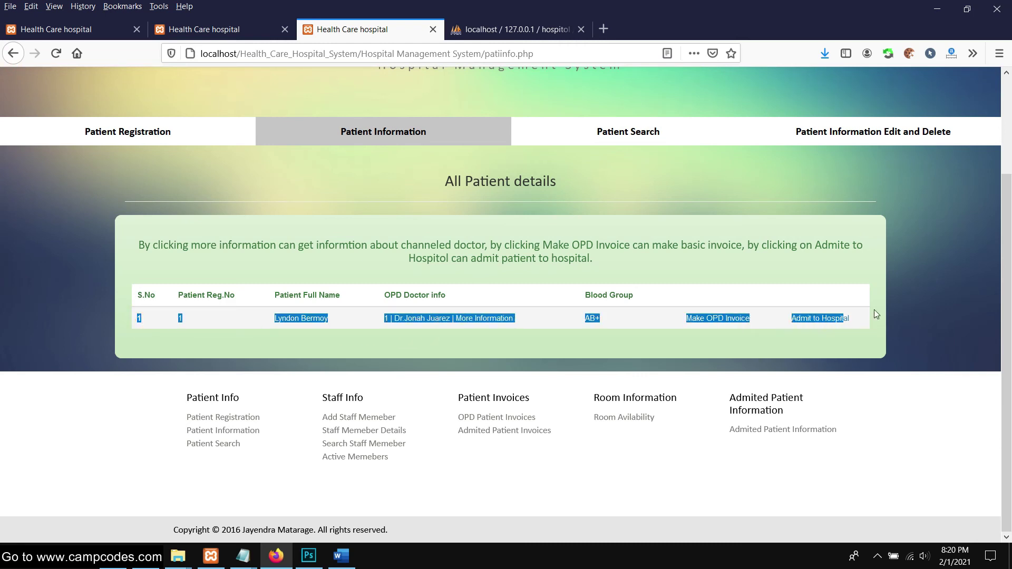
pyautogui.click(944, 299)
pyautogui.scroll(2, 651, 287)
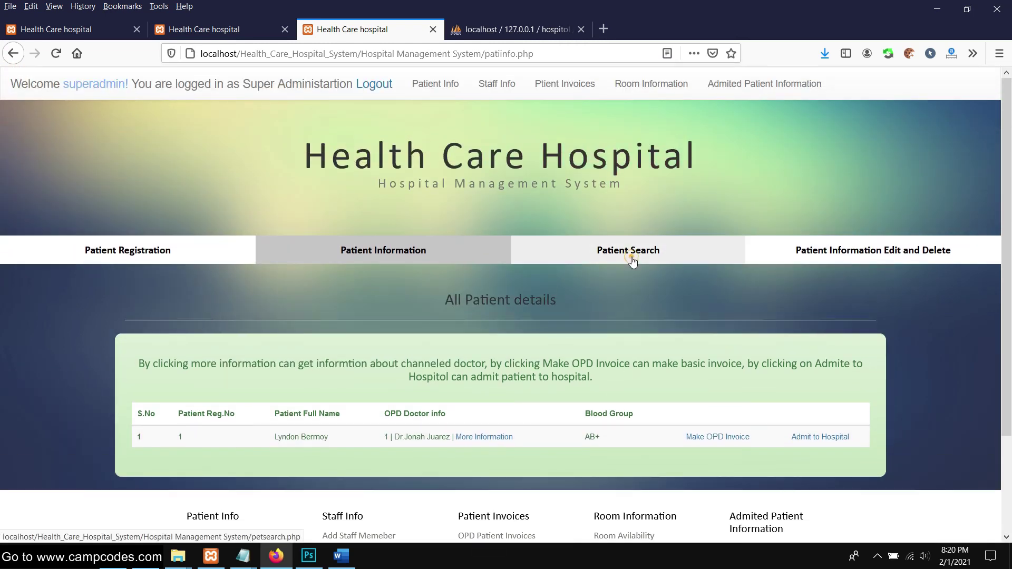
pyautogui.click(633, 261)
pyautogui.click(384, 254)
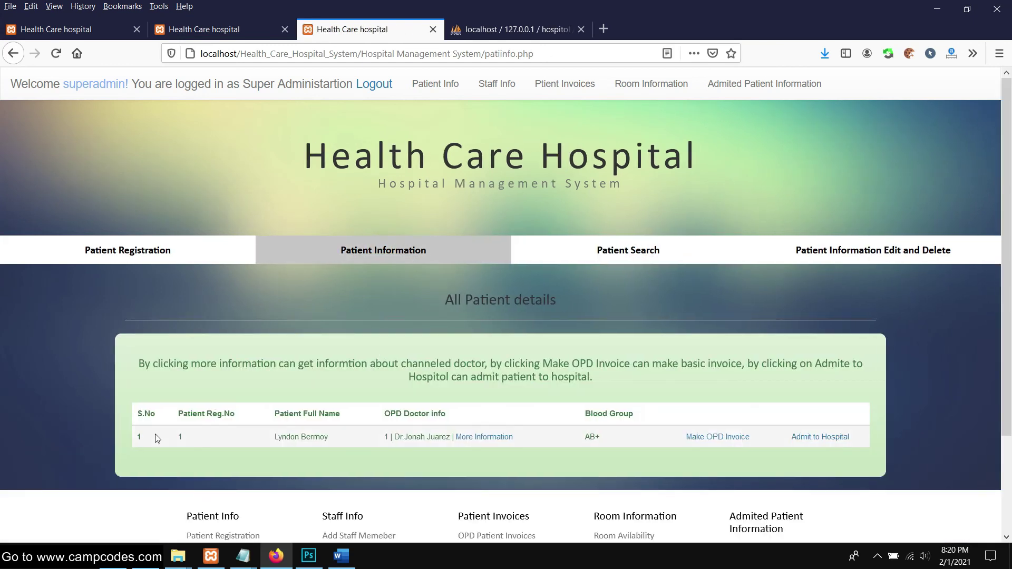
pyautogui.click(671, 245)
pyautogui.click(322, 366)
pyautogui.write('1')
pyautogui.click(493, 404)
pyautogui.scroll(-4, 261, 256)
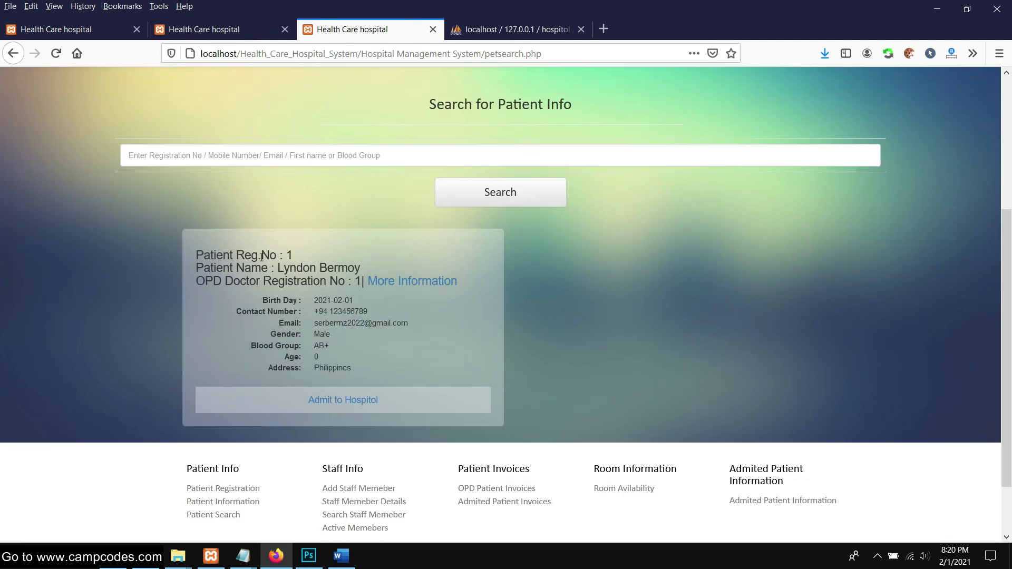
pyautogui.moveTo(174, 246); pyautogui.dragTo(600, 323)
pyautogui.click(604, 323)
pyautogui.scroll(-2, 606, 324)
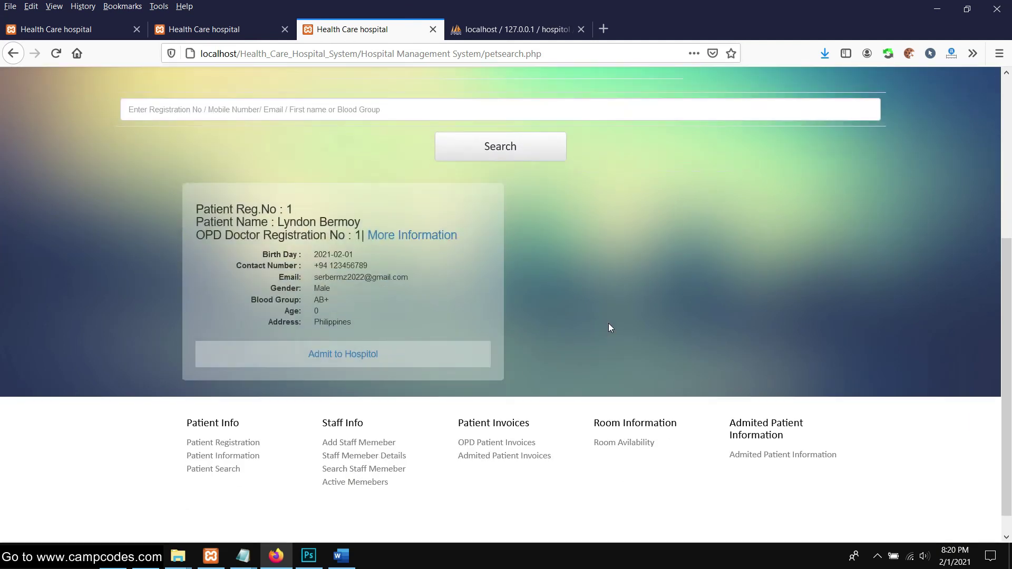
pyautogui.scroll(6, 609, 324)
pyautogui.click(885, 252)
pyautogui.scroll(-4, 538, 293)
pyautogui.scroll(4, 533, 287)
pyautogui.click(448, 258)
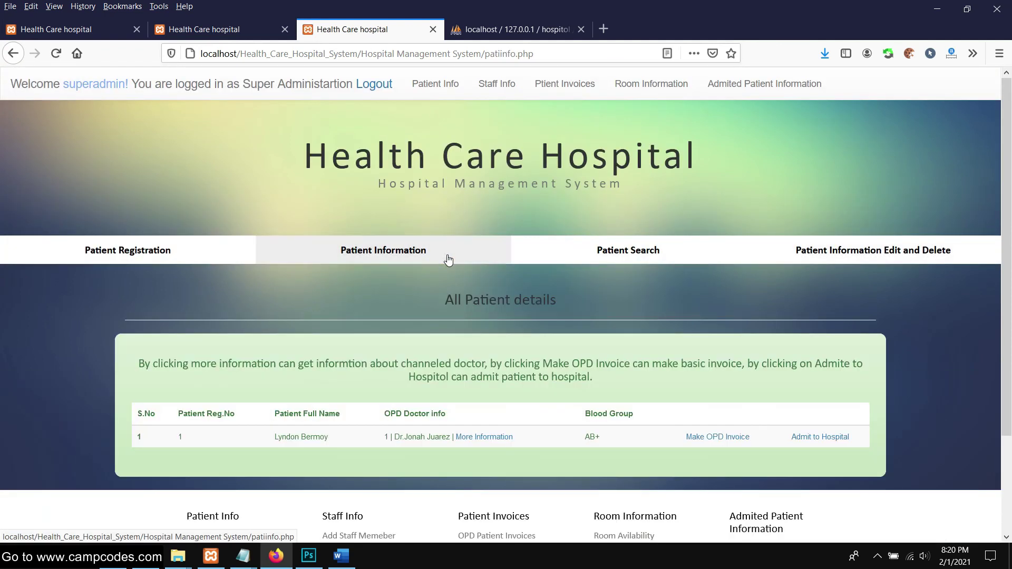
pyautogui.scroll(-2, 448, 258)
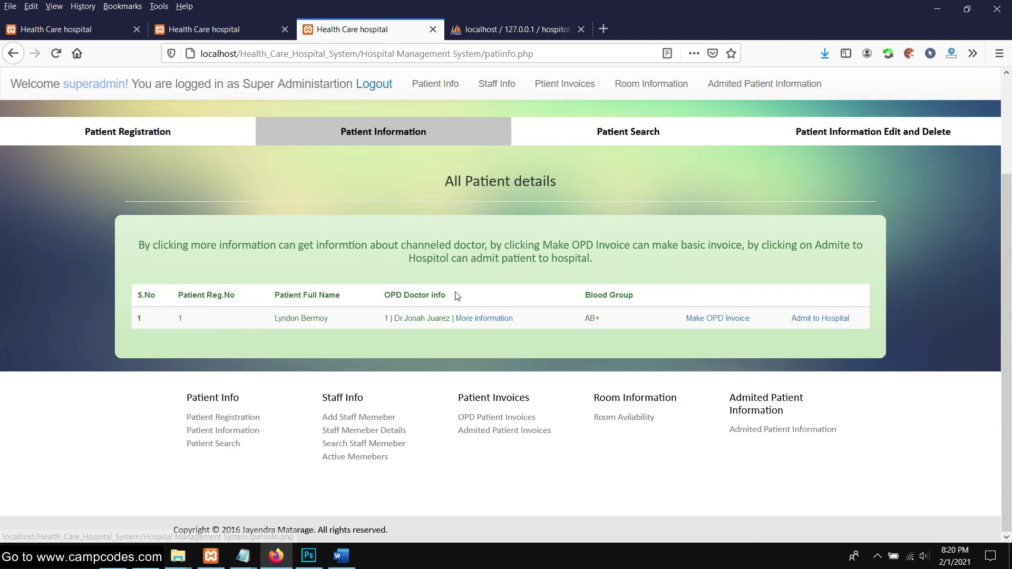
# Make an OPD invoice with age 29, medicine charge 2000 and doctor charge 5000
pyautogui.click(727, 319)
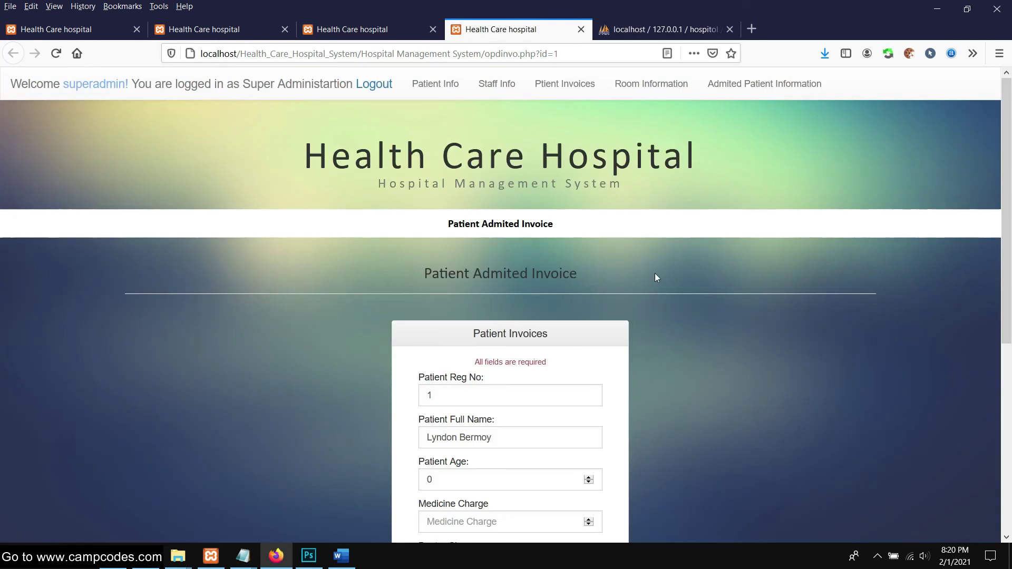
pyautogui.scroll(-3, 641, 289)
pyautogui.scroll(3, 639, 291)
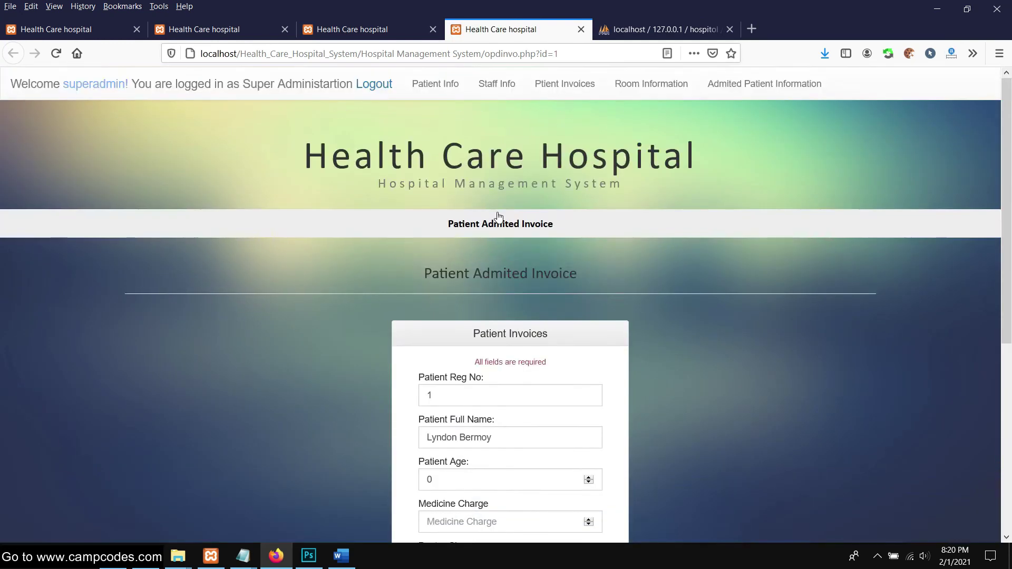
pyautogui.scroll(-5, 499, 216)
pyautogui.click(501, 201)
pyautogui.doubleClick(430, 206)
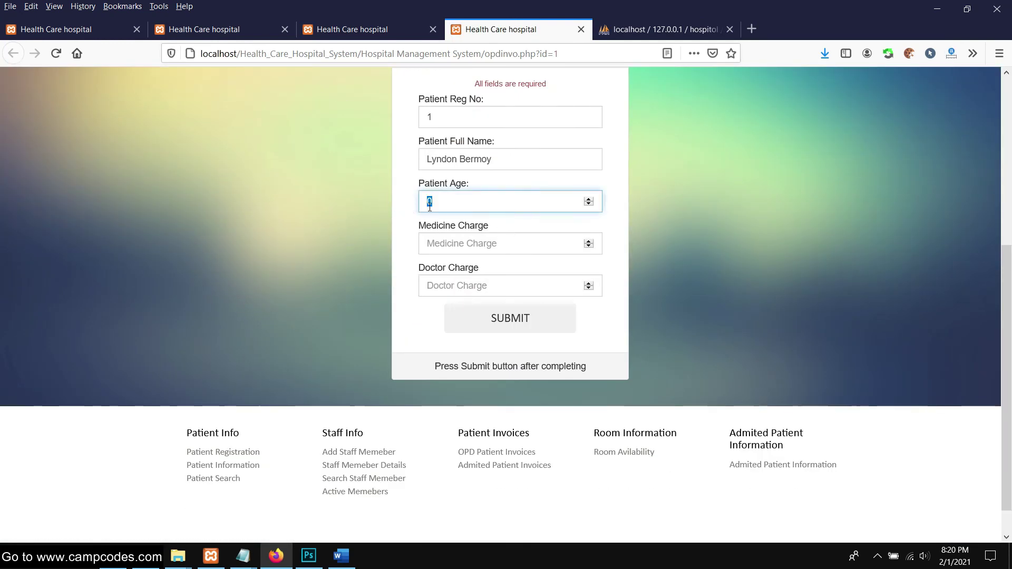
pyautogui.click(530, 244)
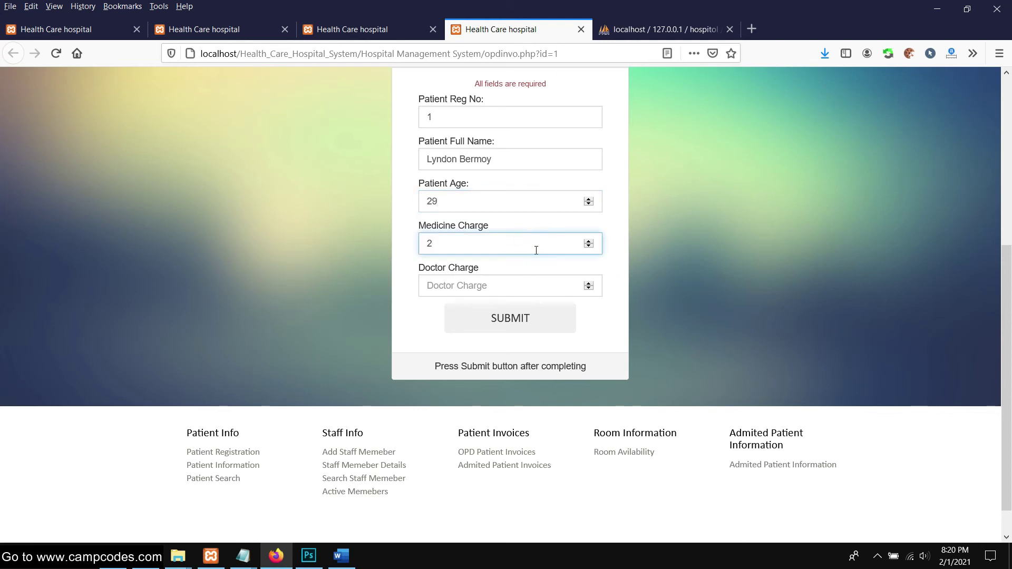
pyautogui.click(511, 283)
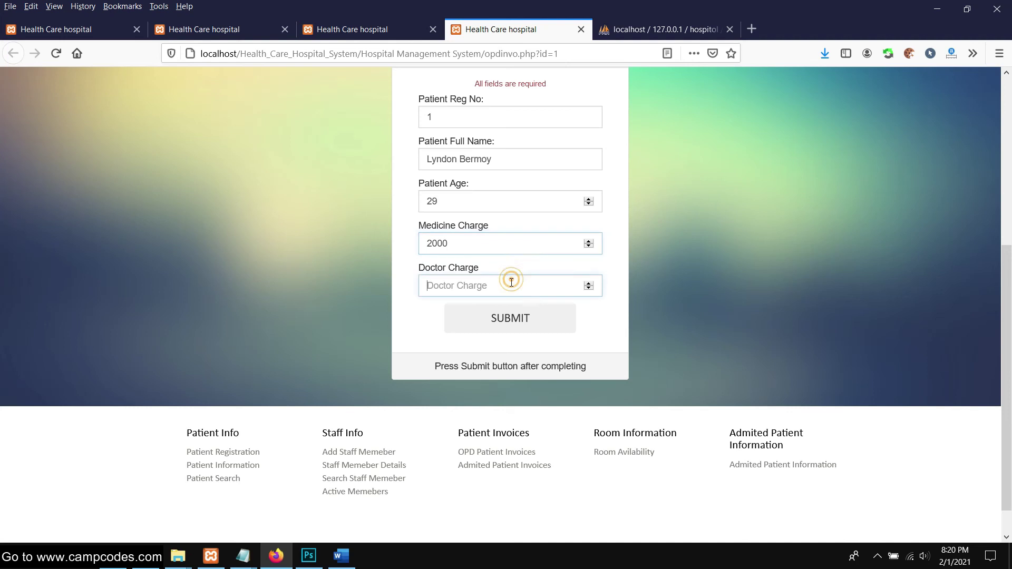
pyautogui.click(506, 318)
# Check the success message and open the list of patient invoices
pyautogui.scroll(-3, 650, 258)
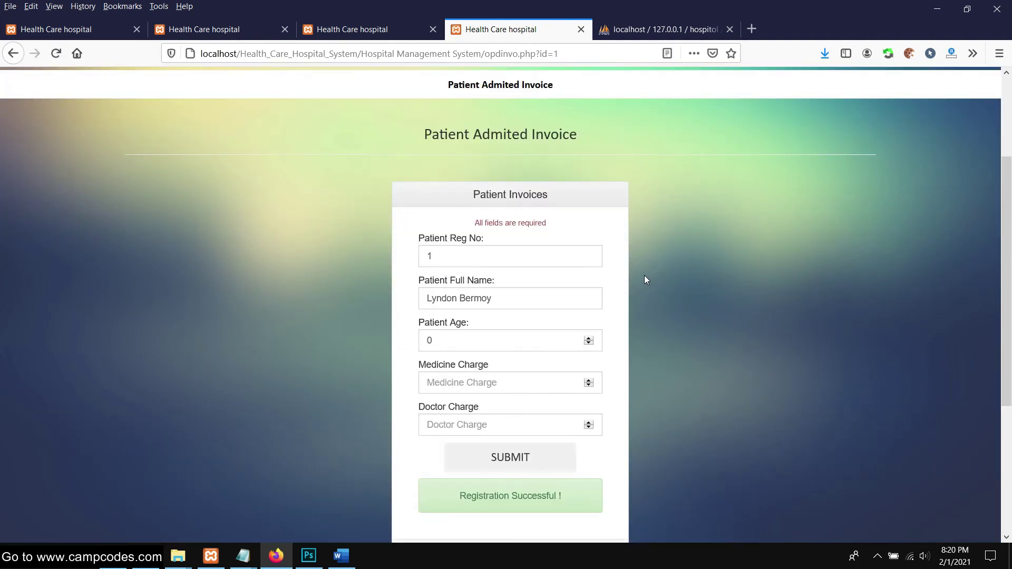
pyautogui.scroll(3, 644, 276)
pyautogui.scroll(-6, 643, 261)
pyautogui.moveTo(433, 362); pyautogui.dragTo(685, 323)
pyautogui.scroll(5, 685, 322)
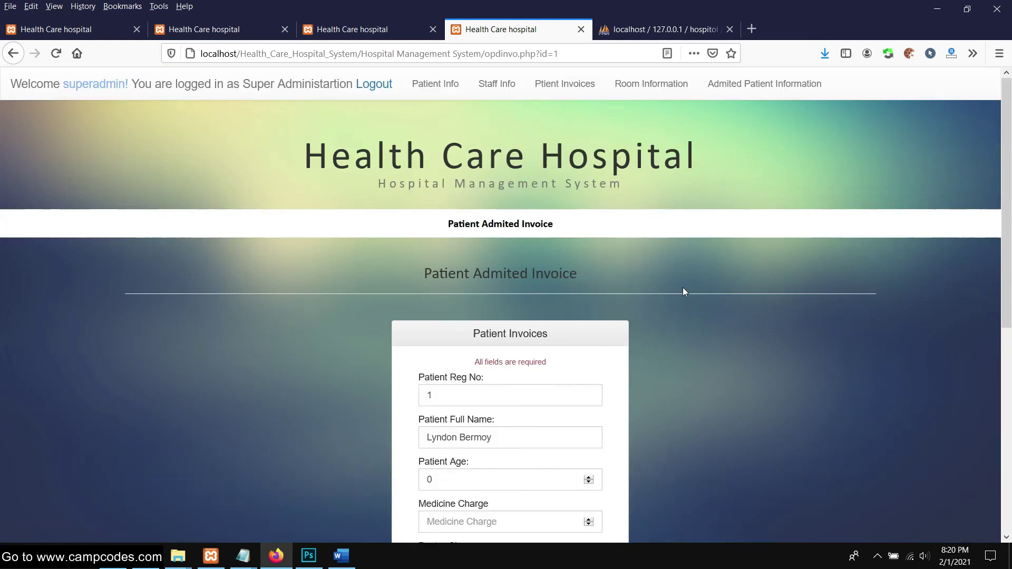
pyautogui.scroll(-5, 633, 267)
pyautogui.scroll(5, 634, 268)
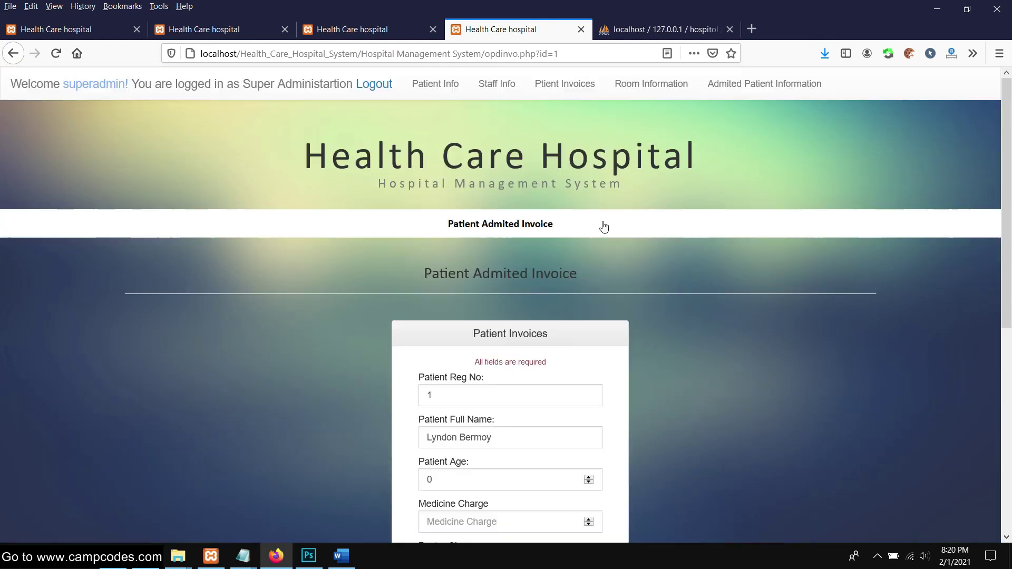
pyautogui.click(557, 89)
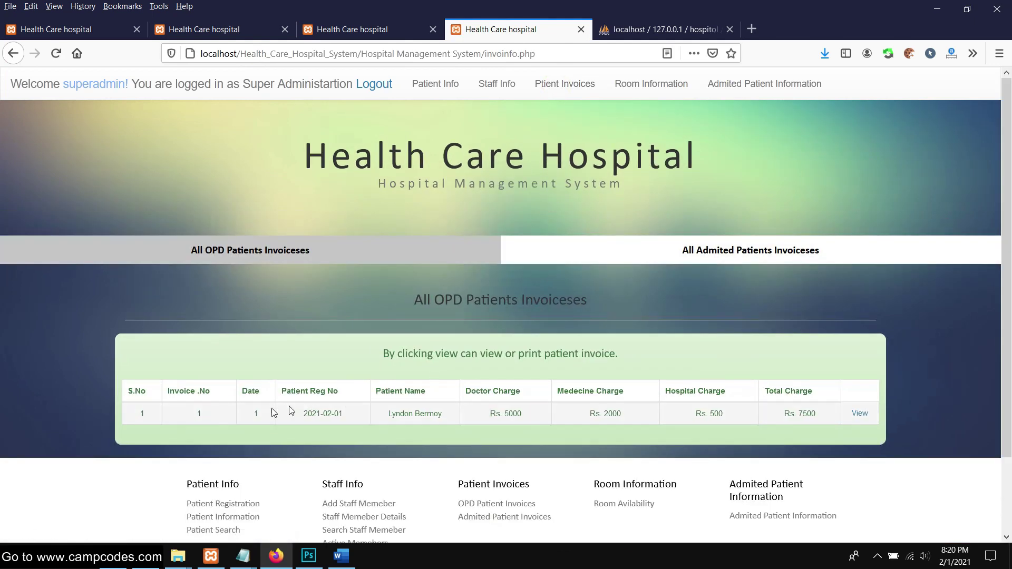
pyautogui.moveTo(139, 425); pyautogui.dragTo(535, 423)
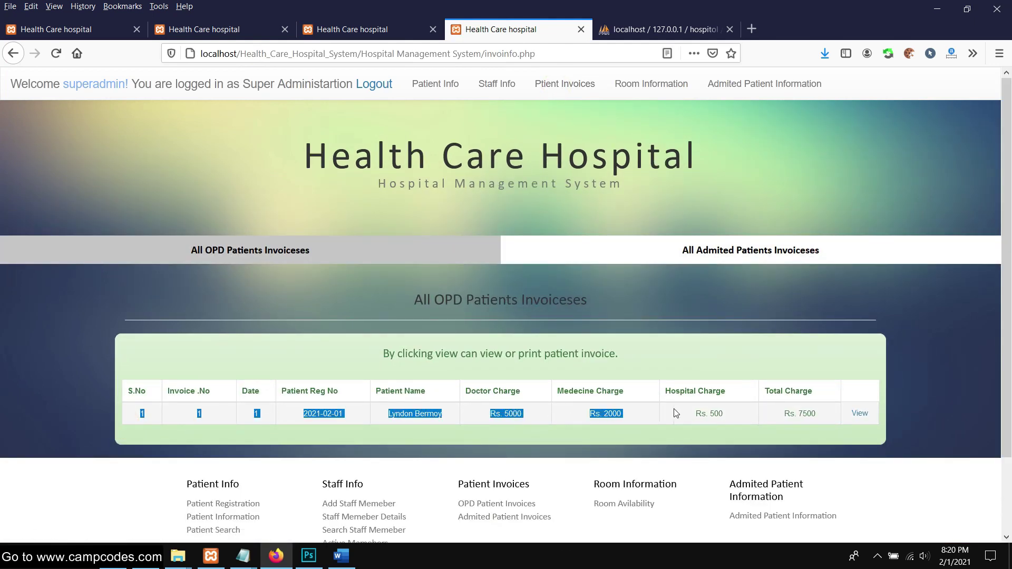
pyautogui.click(764, 430)
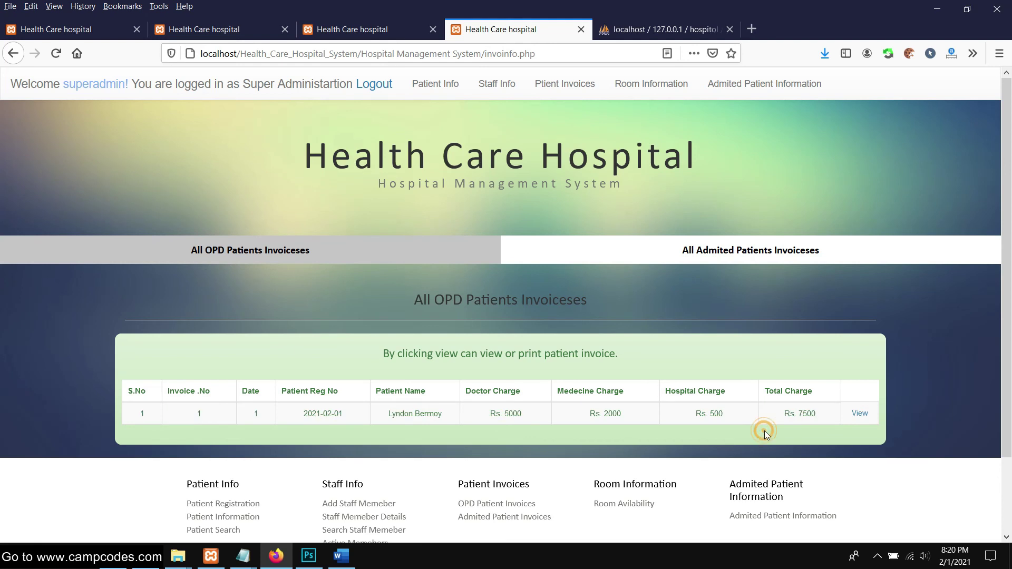
pyautogui.click(859, 414)
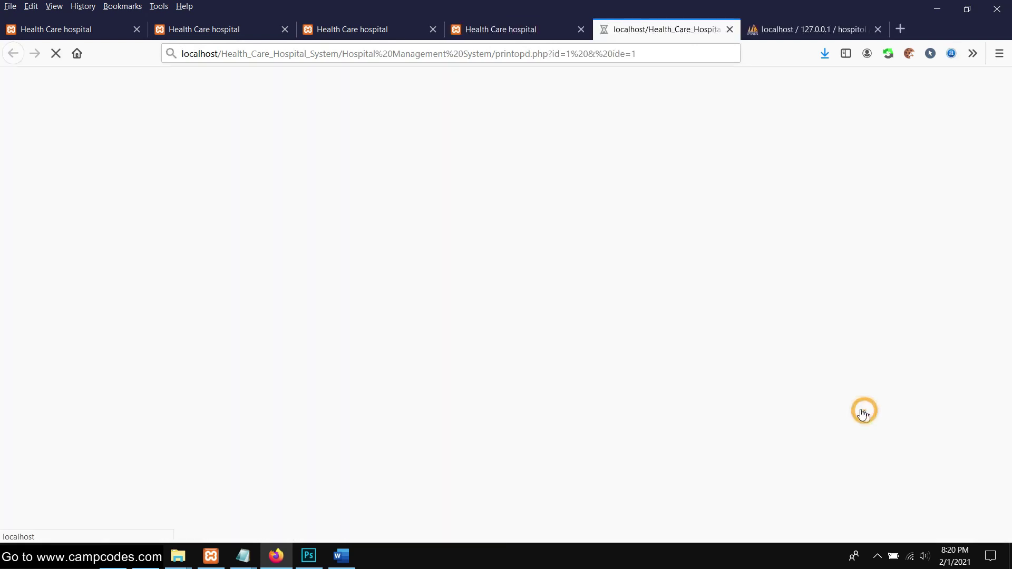
pyautogui.click(510, 475)
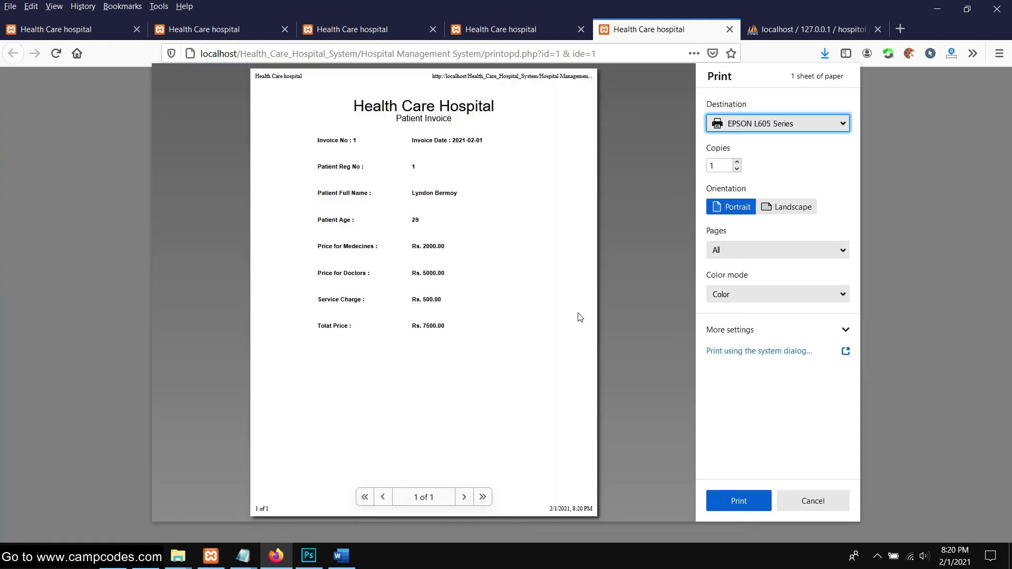
# Cancel the print preview and close the printable invoice tab, returning to the All OPD Patients Invoices list
pyautogui.click(833, 504)
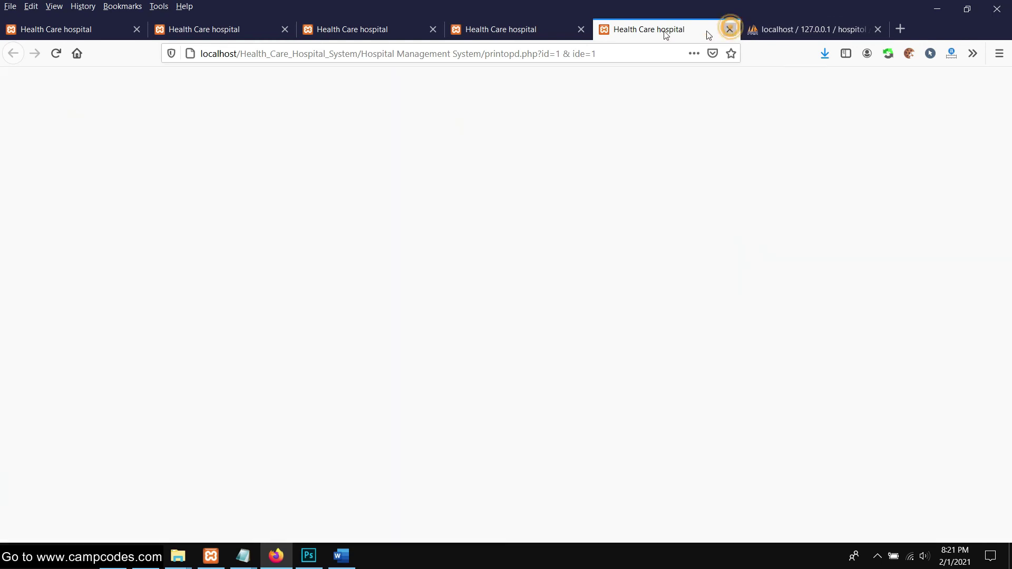
pyautogui.click(730, 29)
pyautogui.scroll(-2, 749, 274)
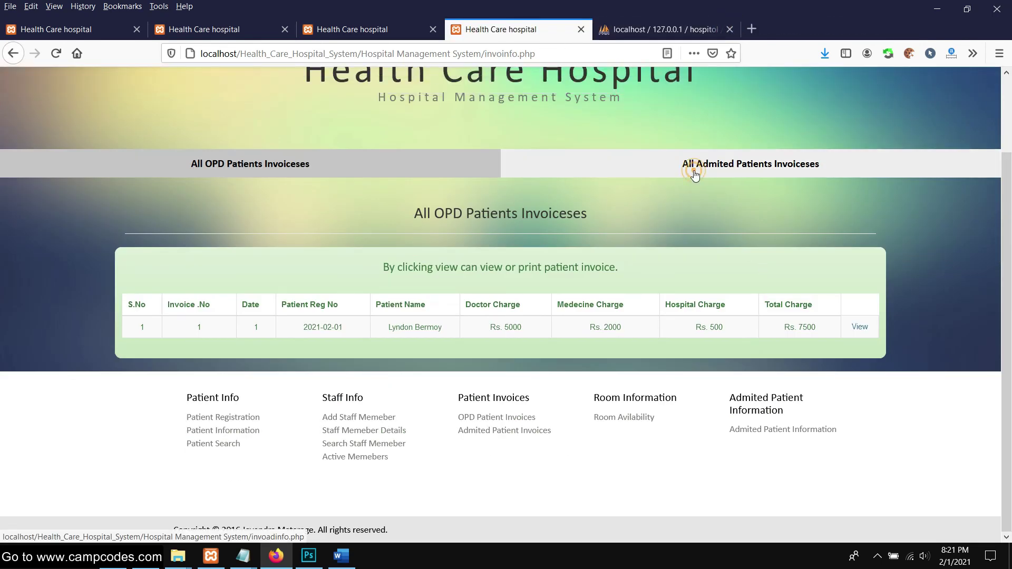
pyautogui.click(694, 170)
pyautogui.scroll(2, 646, 231)
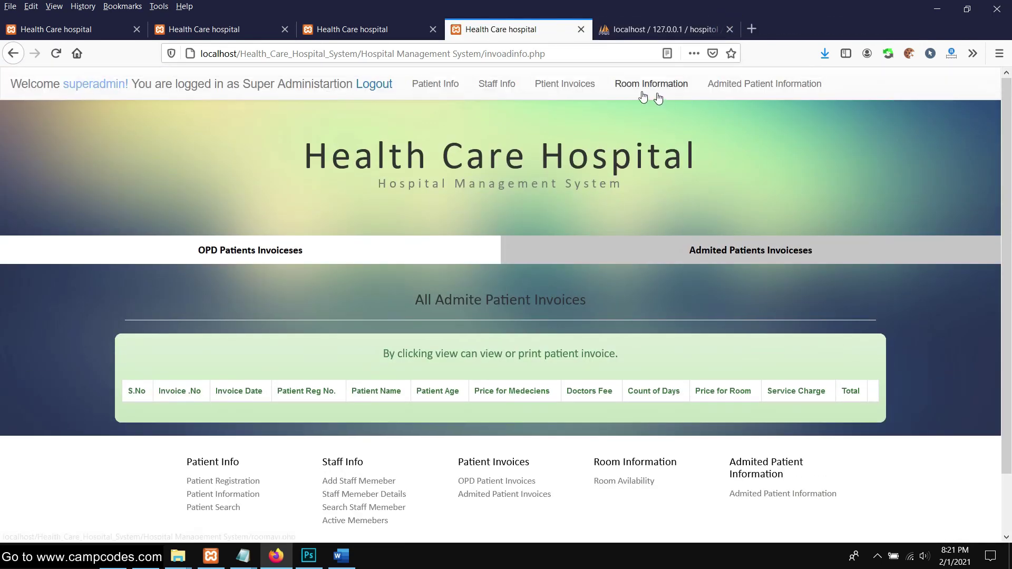
pyautogui.click(565, 86)
pyautogui.click(743, 84)
pyautogui.moveTo(362, 344); pyautogui.dragTo(574, 323)
pyautogui.click(546, 280)
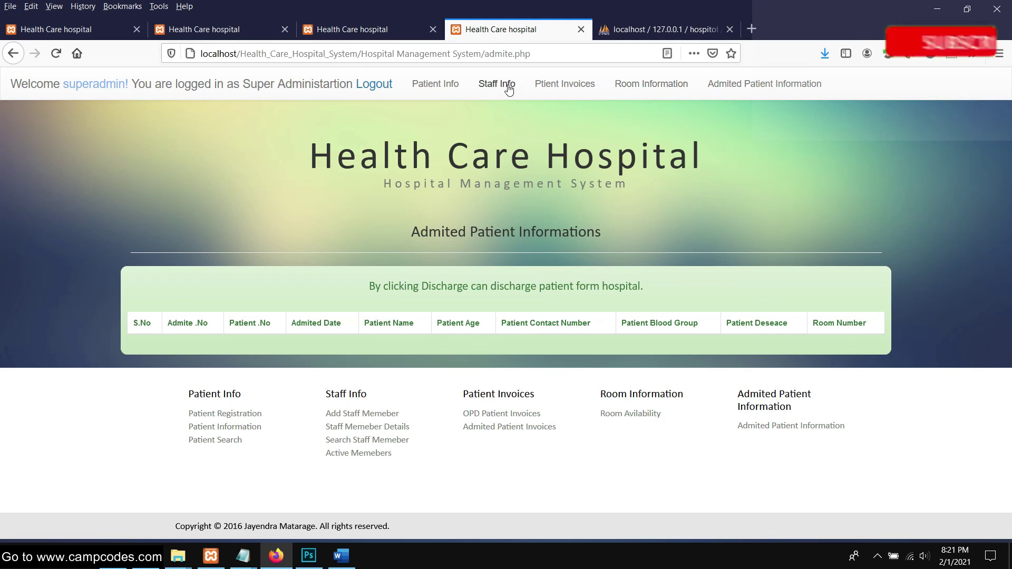
pyautogui.click(564, 86)
pyautogui.scroll(-1, 340, 374)
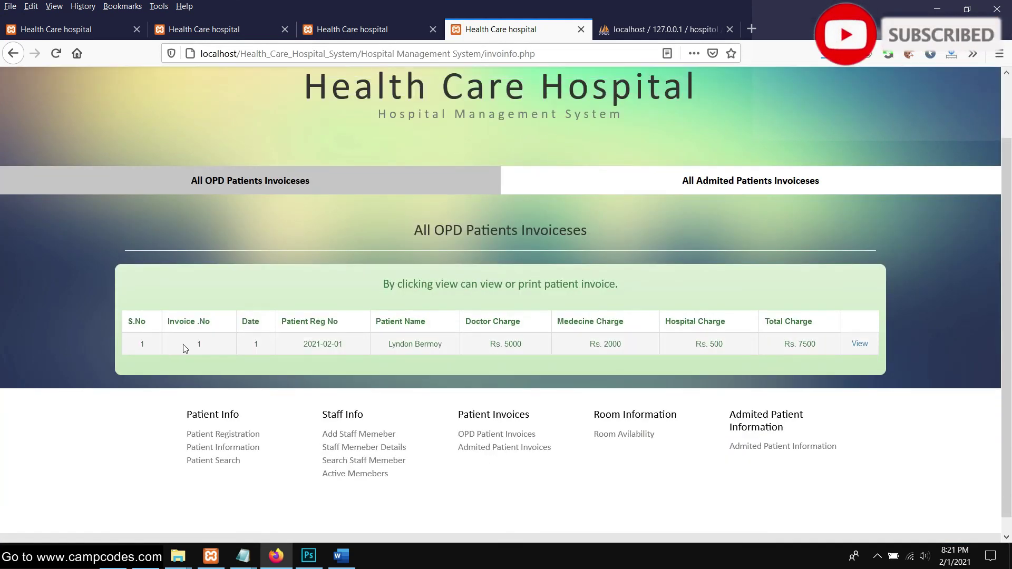